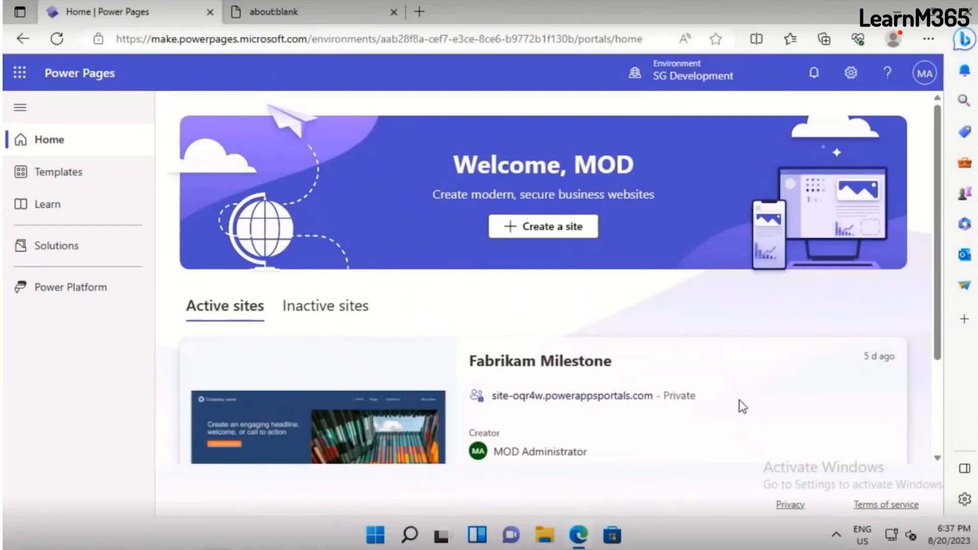
Open the Fabrikam Milestone site for editing and go through the design studio's five-part welcome tour
scroll(736, 403, "down", 2)
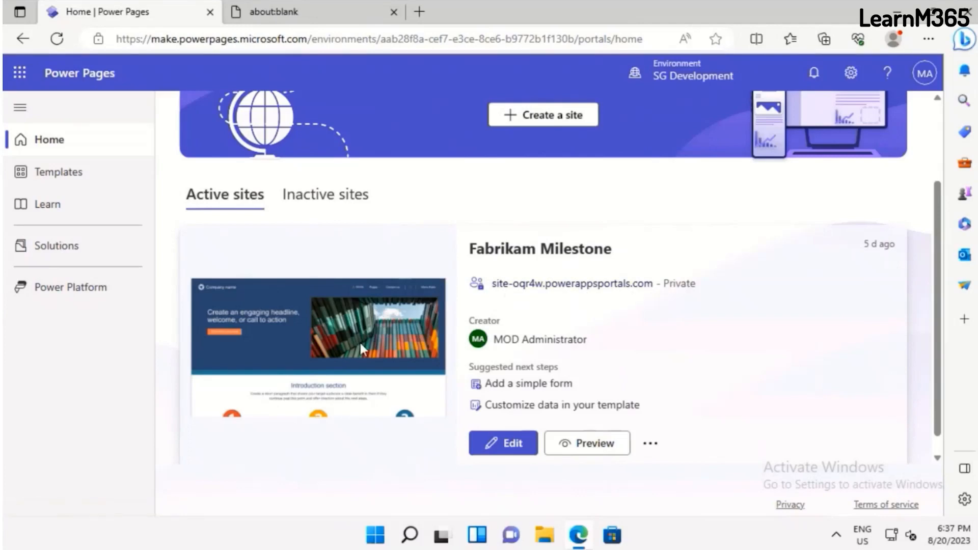
left_click(516, 455)
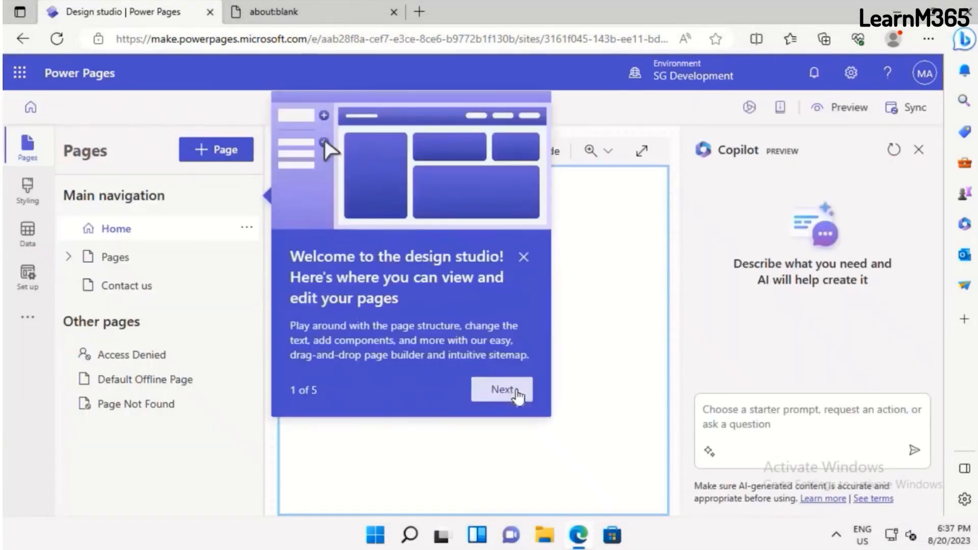
left_click(516, 393)
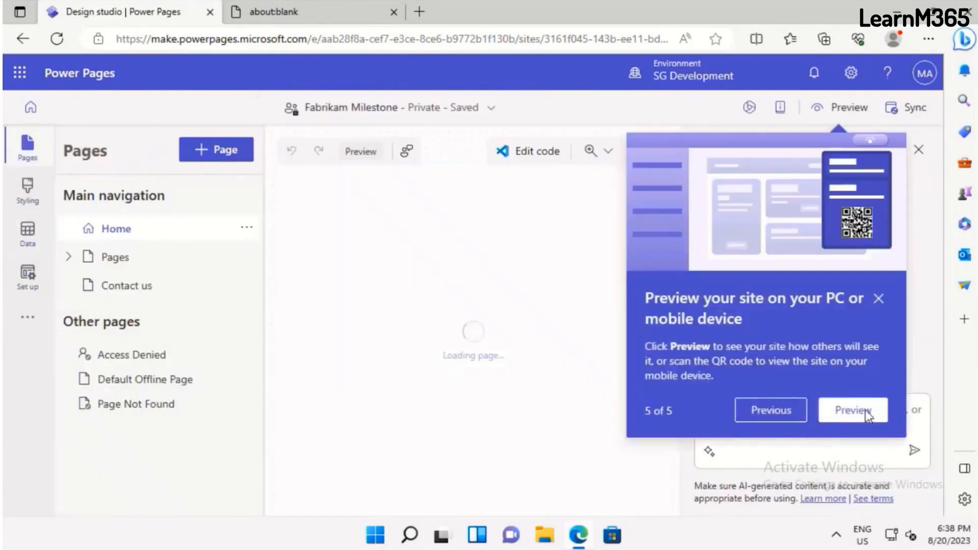
left_click(865, 410)
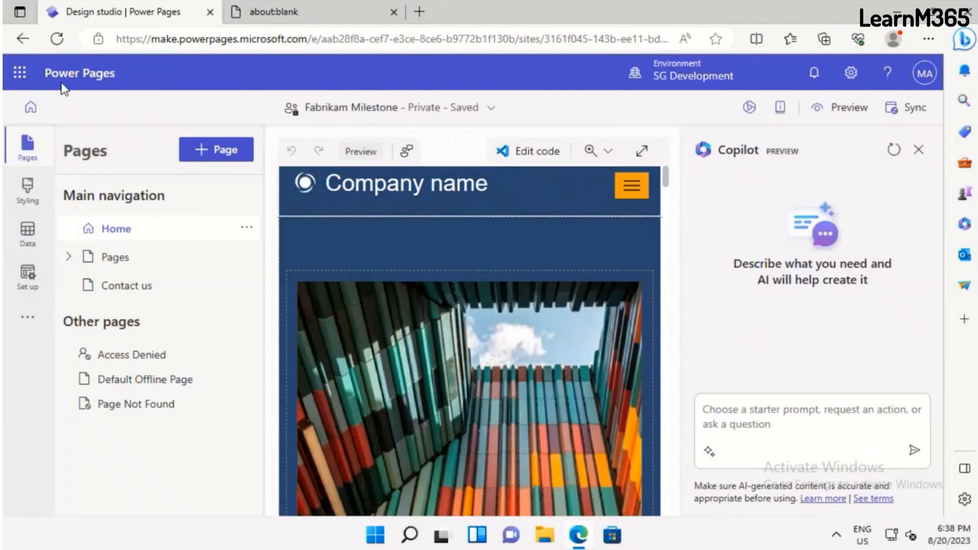
Return to the Power Pages home and browse the site templates, including Program registration and Application processing
left_click(30, 108)
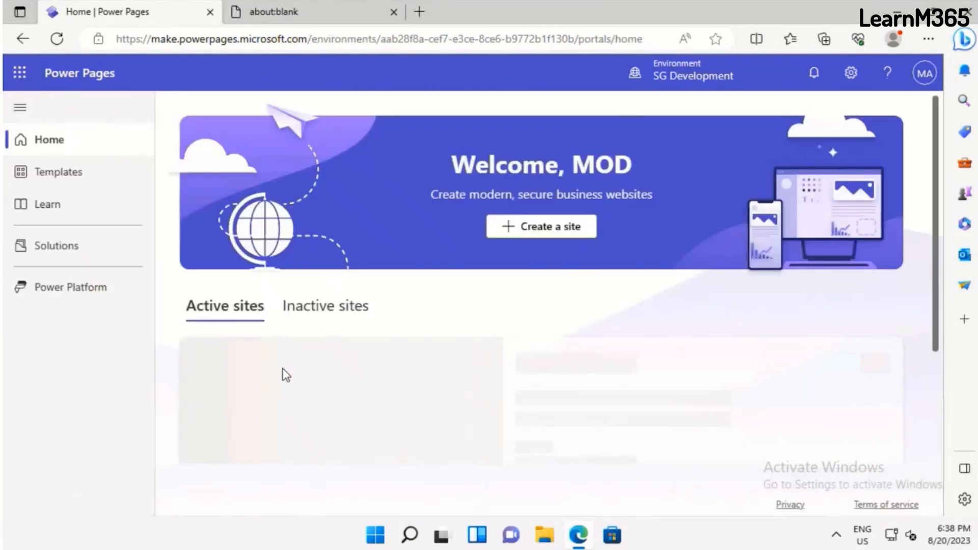
left_click(76, 185)
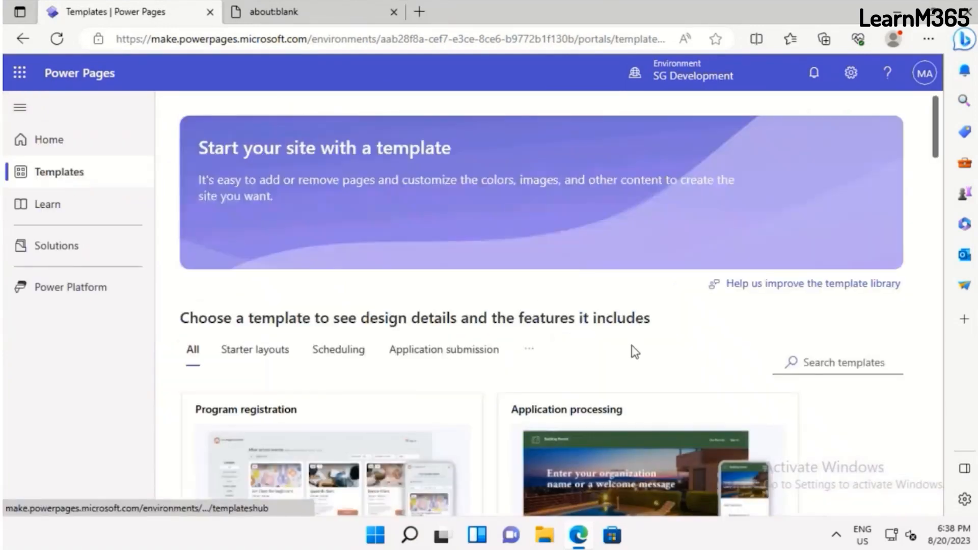
scroll(635, 352, "down", 5)
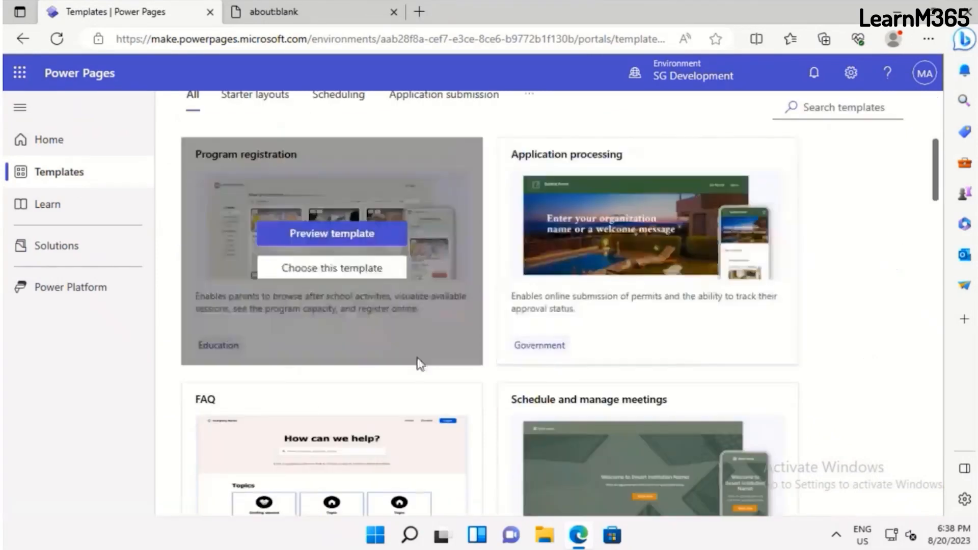
mouse_move(683, 267)
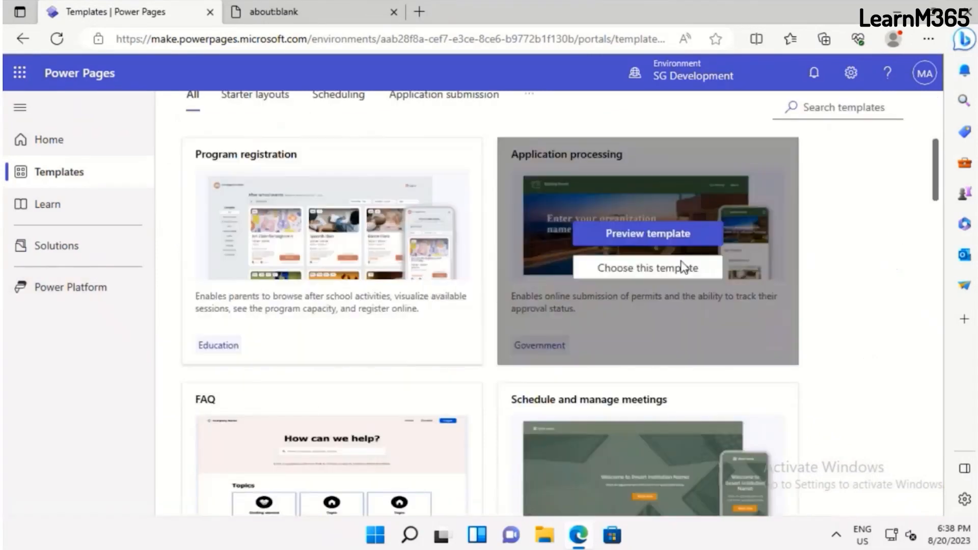
mouse_move(314, 162)
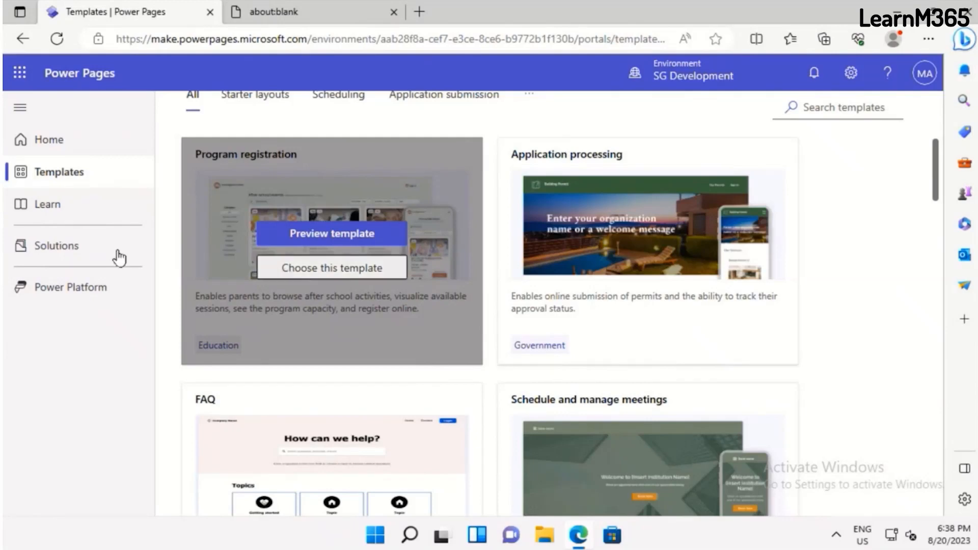
Look through the learning hub's Getting started articles and suggested videos
left_click(55, 207)
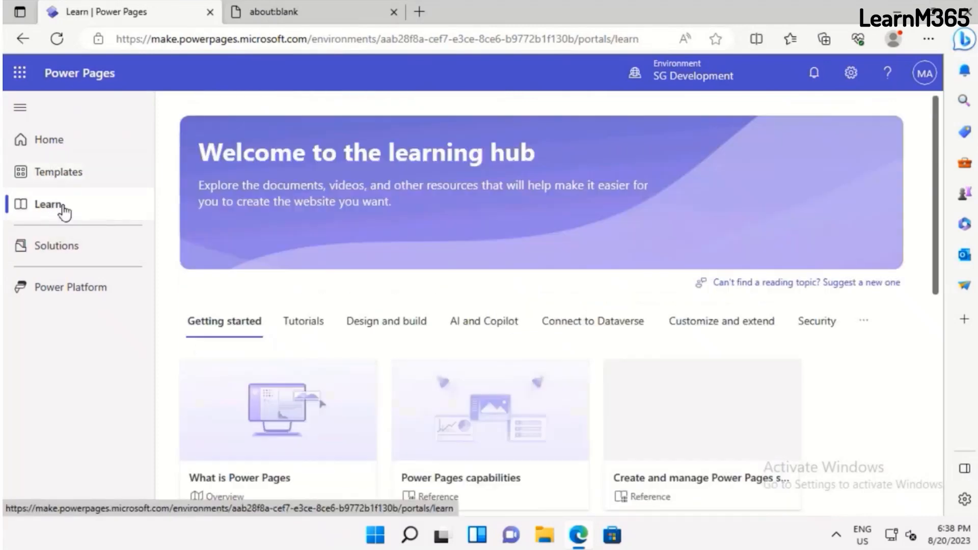
scroll(648, 405, "down", 3)
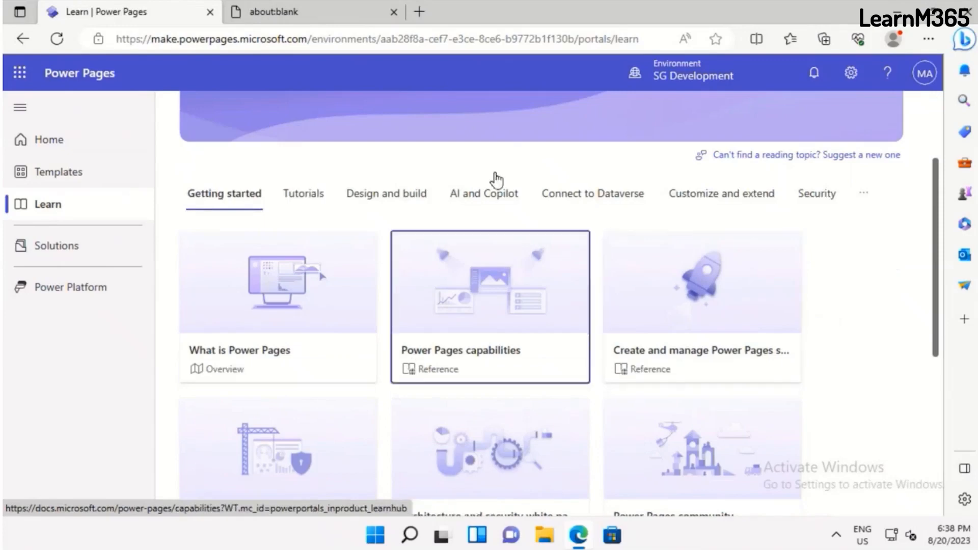
left_click(561, 279)
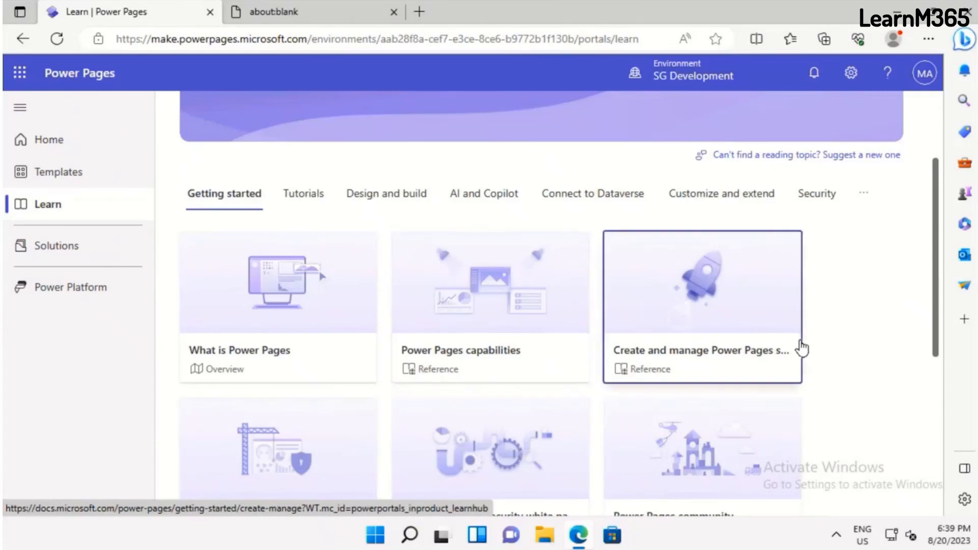
scroll(802, 349, "down", 3)
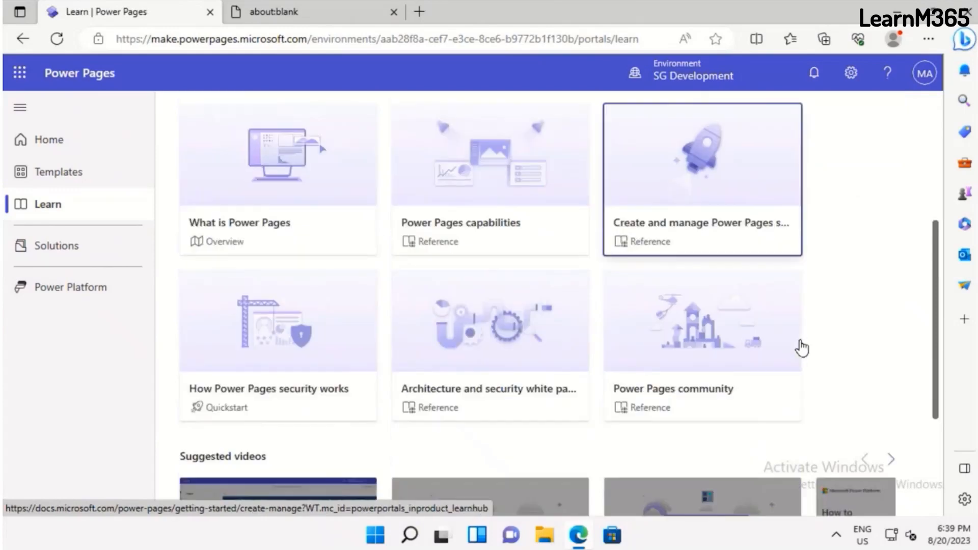
scroll(802, 349, "down", 3)
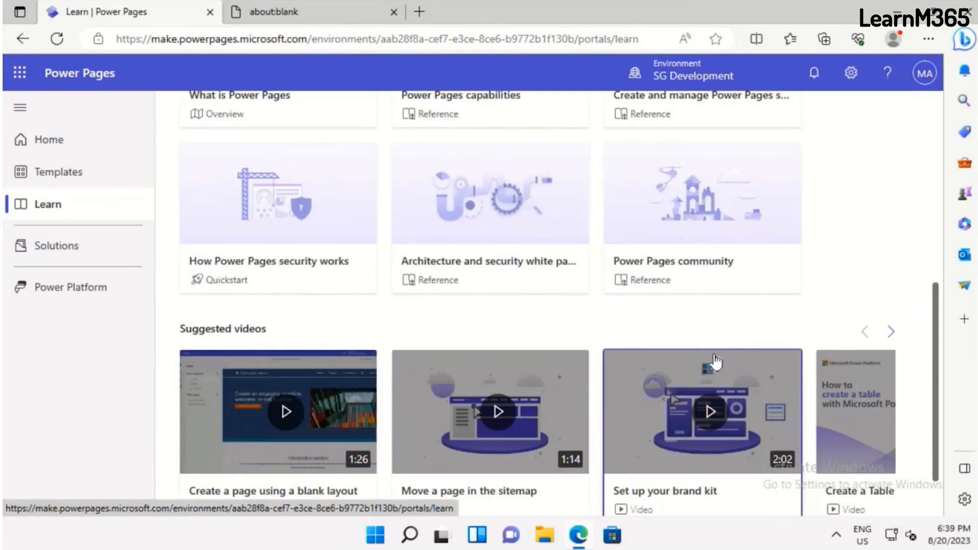
Examine the list of solutions in the SG Development environment
left_click(60, 245)
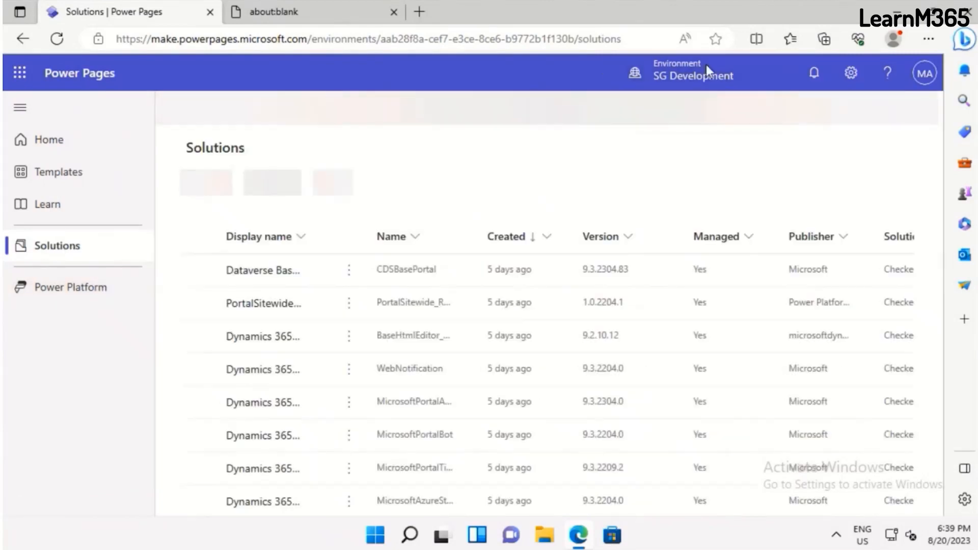
scroll(448, 375, "down", 5)
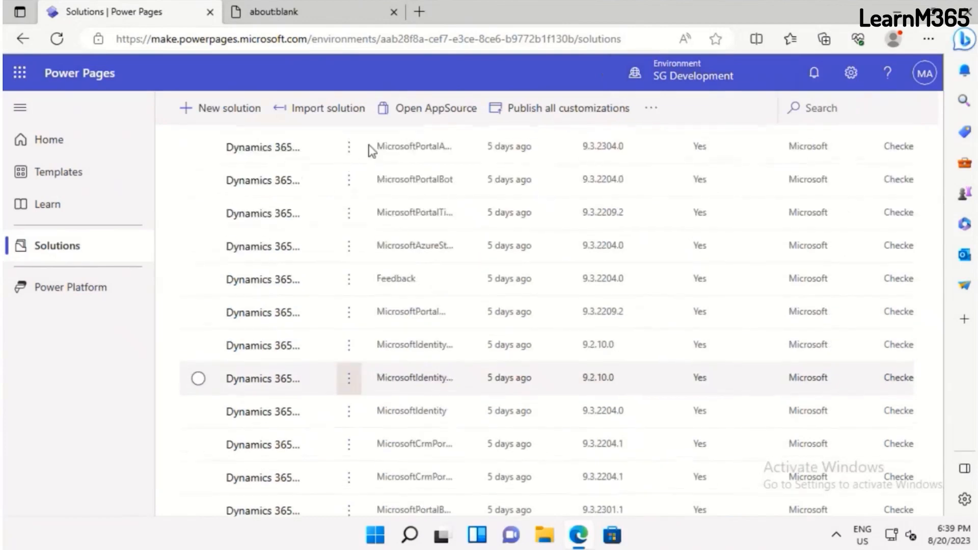
scroll(370, 464, "down", 2)
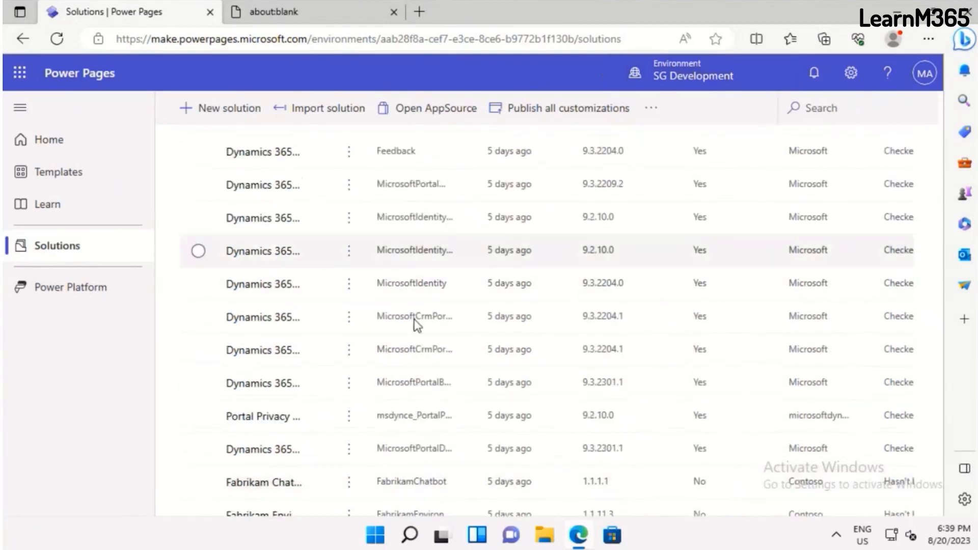
scroll(416, 318, "up", 5)
scroll(416, 312, "up", 3)
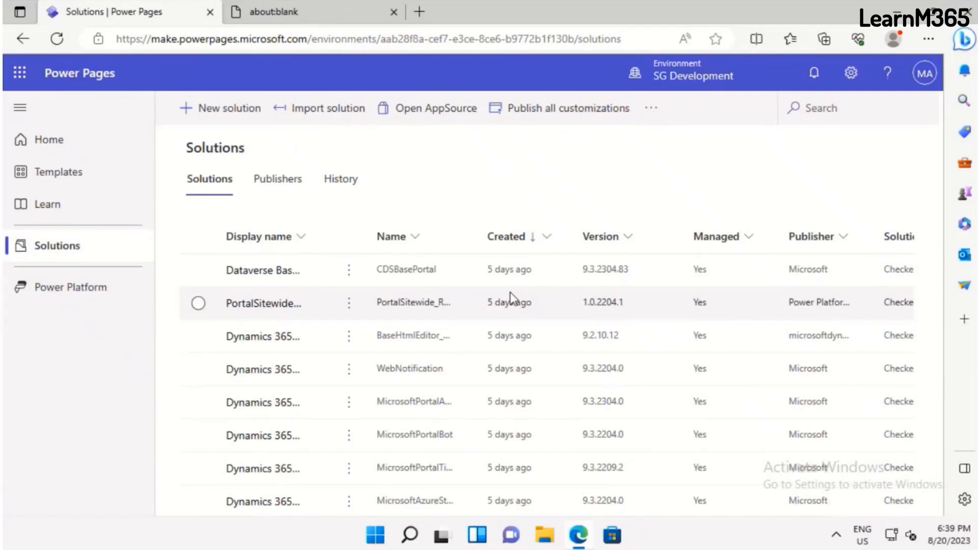
Leave the solutions list and open Portal Management for the Fabrikam Milestone site from the design studio
left_click(65, 139)
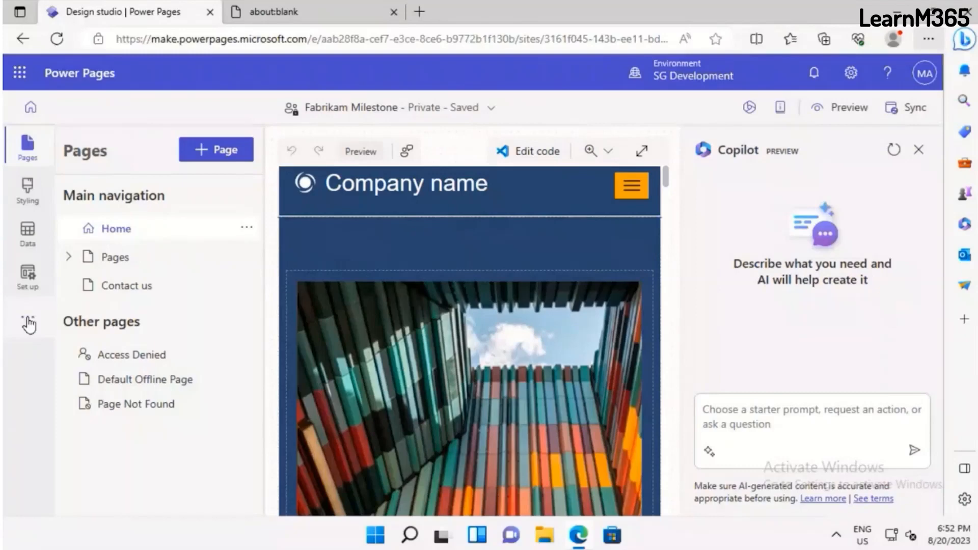
left_click(29, 324)
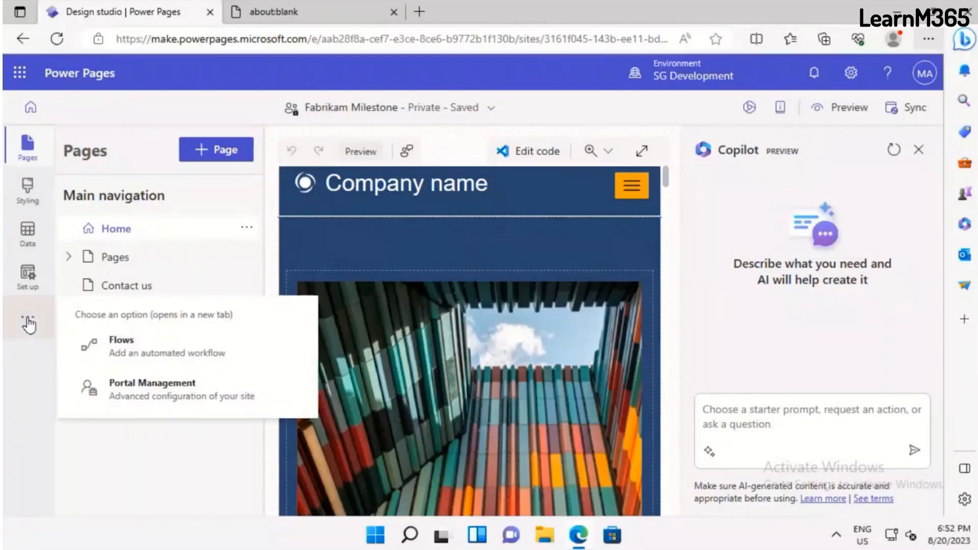
left_click(148, 388)
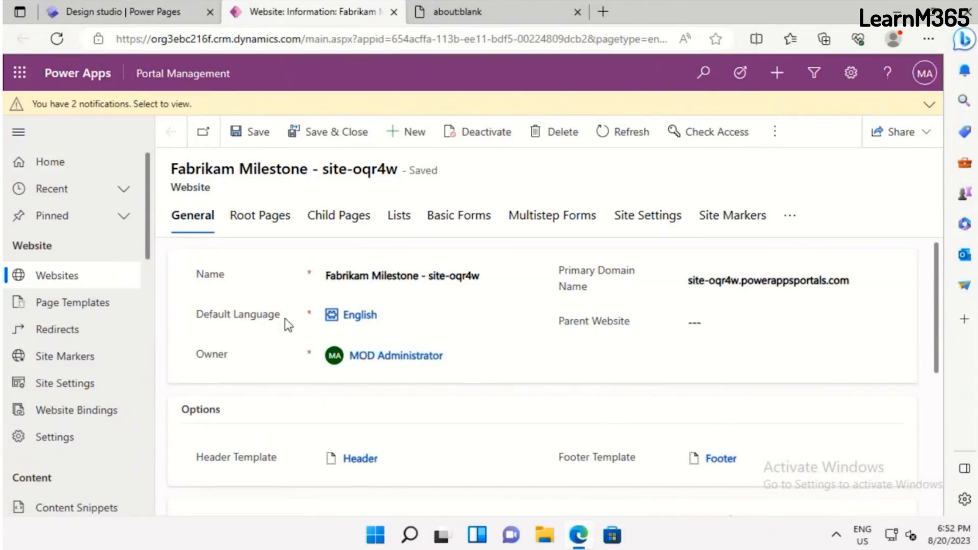
mouse_move(285, 318)
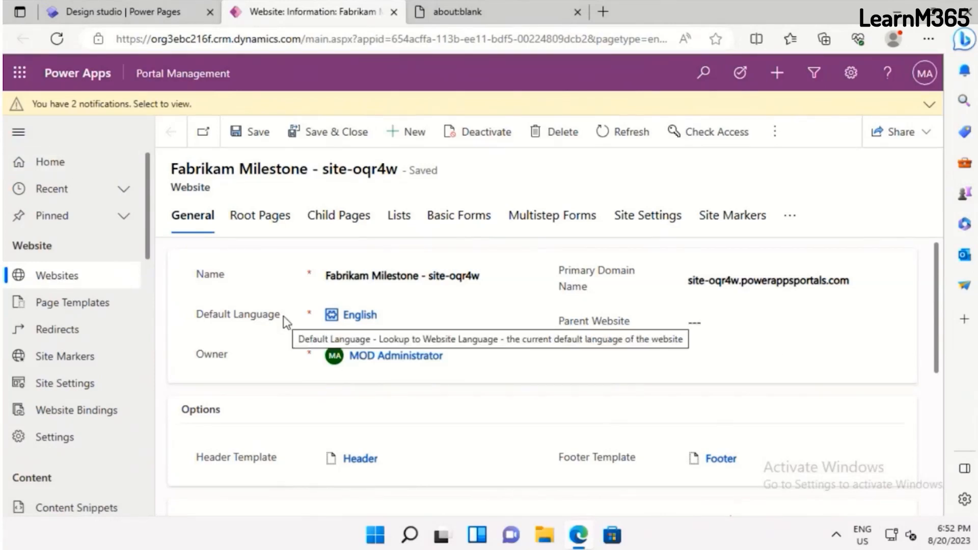
Open the Fabrikam Milestone record from the active websites and examine its root pages, child pages, lists and basic forms
left_click(56, 280)
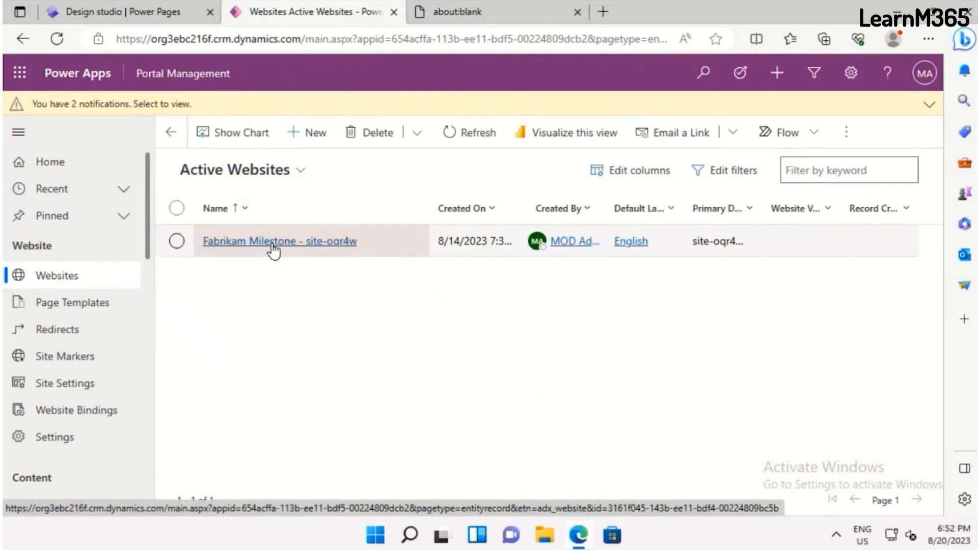
left_click(272, 243)
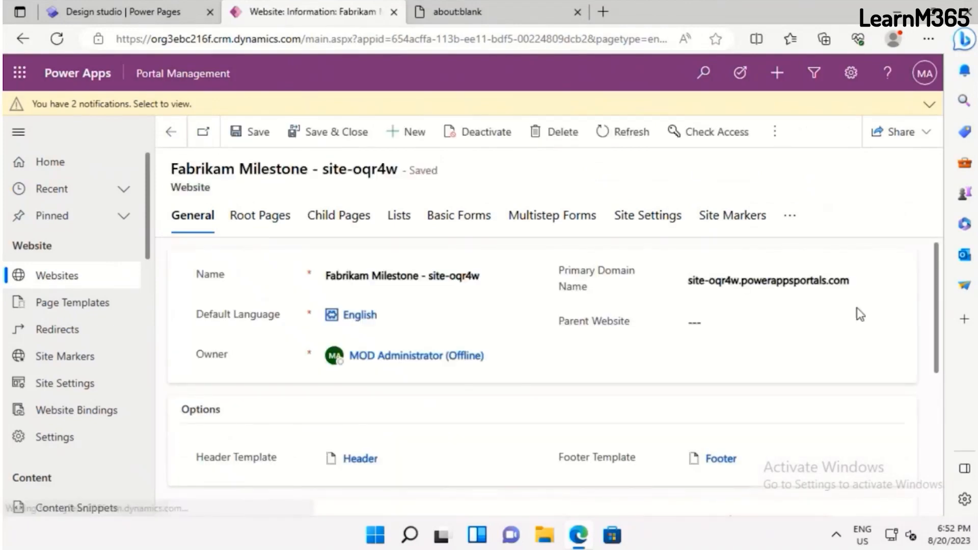
left_click(254, 225)
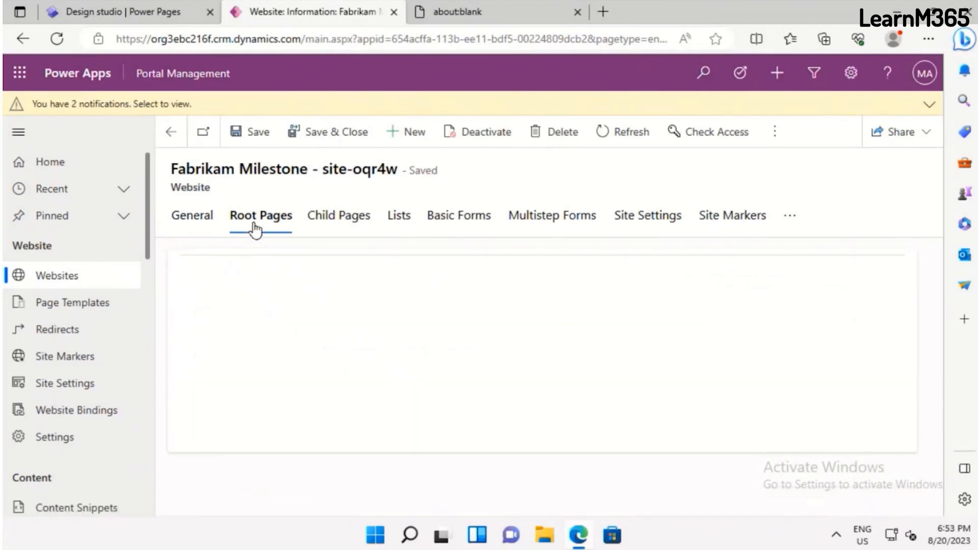
left_click(344, 222)
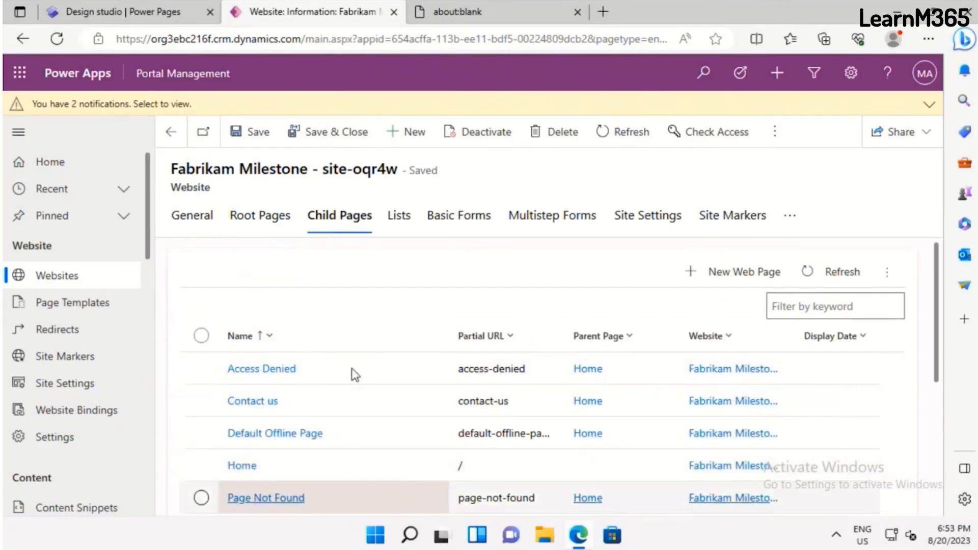
scroll(346, 459, "down", 3)
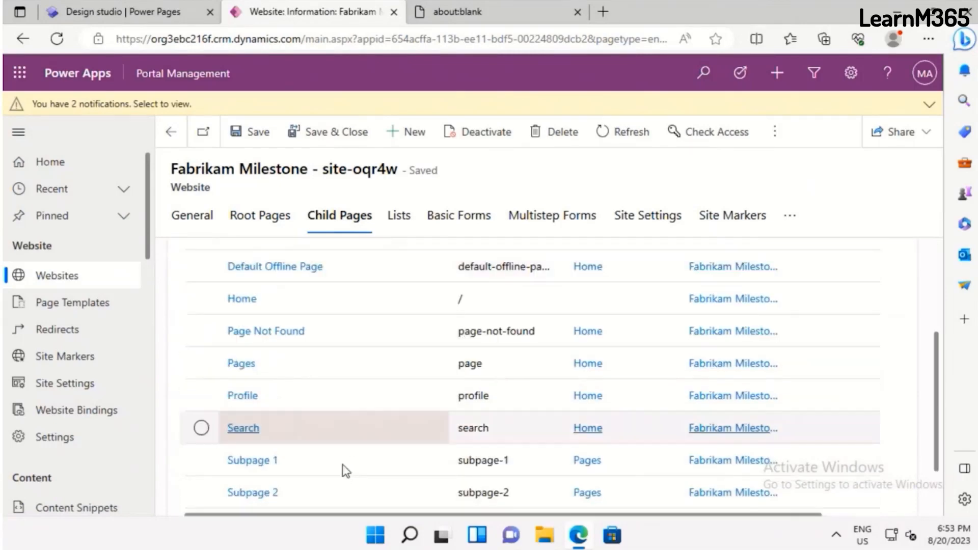
scroll(342, 464, "down", 2)
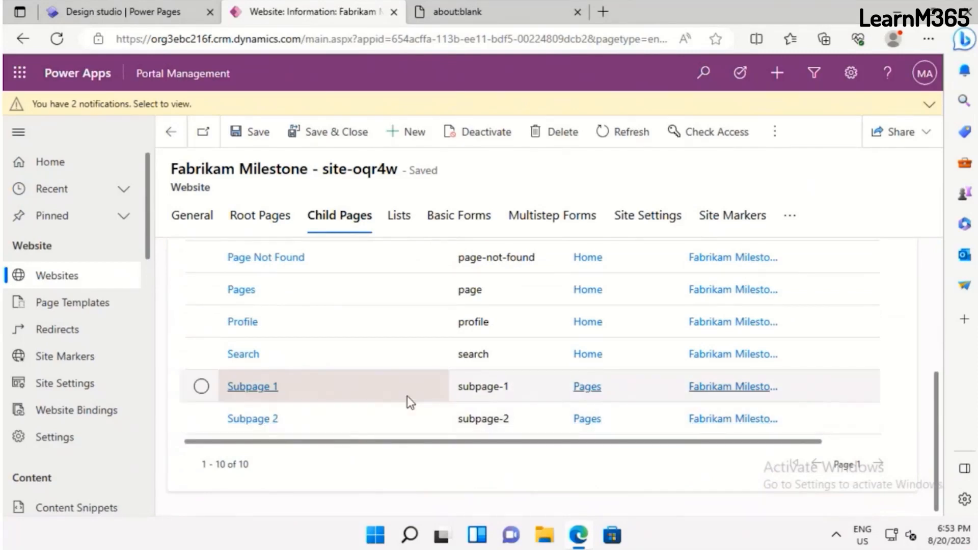
left_click(393, 220)
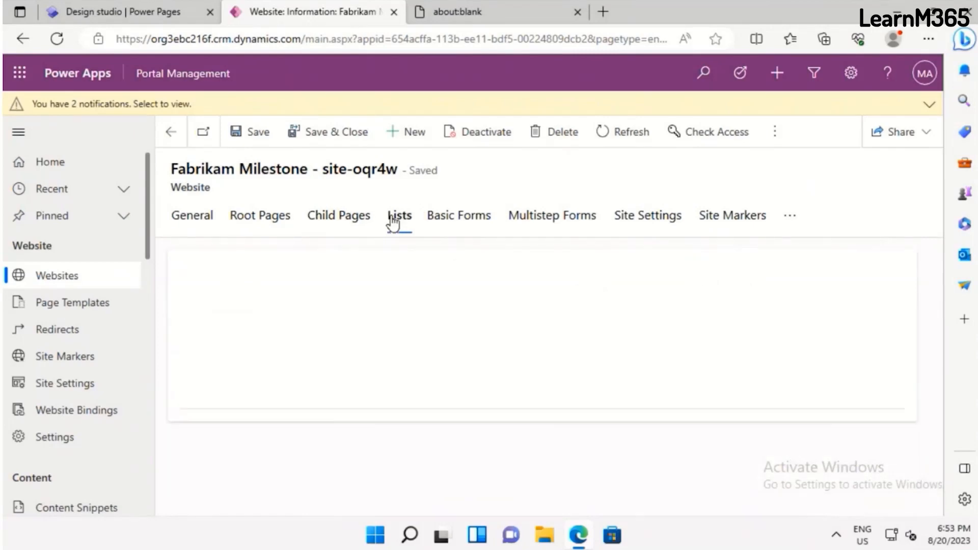
left_click(451, 217)
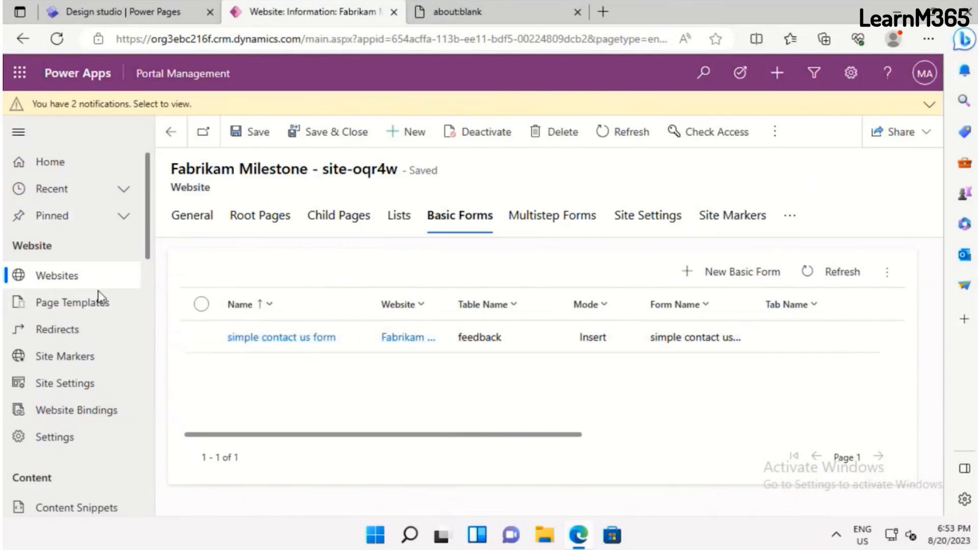
Inspect the Full Page template's available type options and return to the list of active page templates
left_click(82, 307)
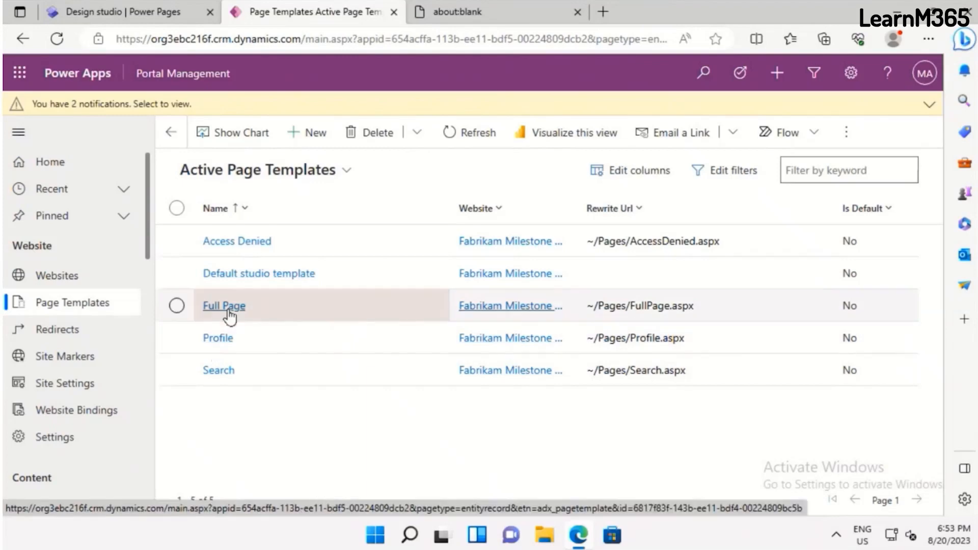
left_click(228, 311)
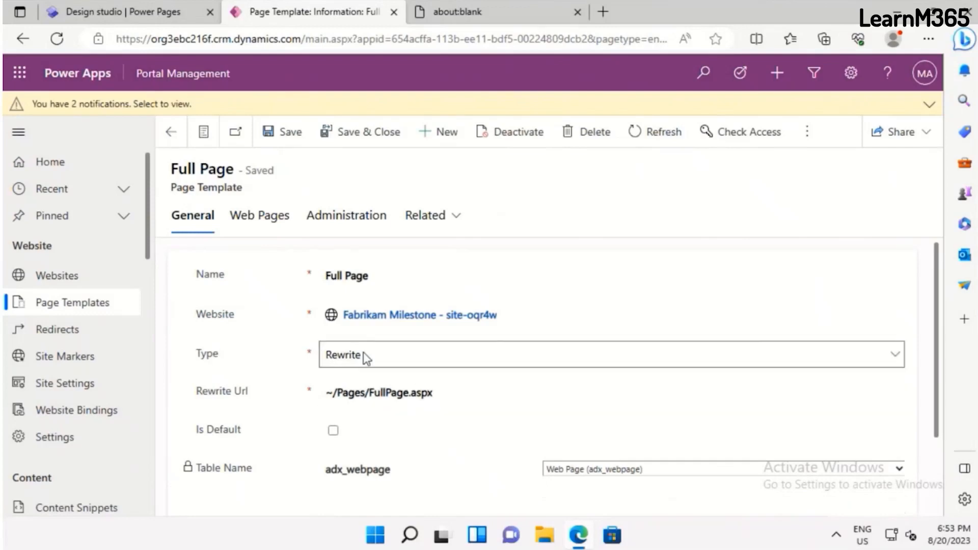
left_click(889, 357)
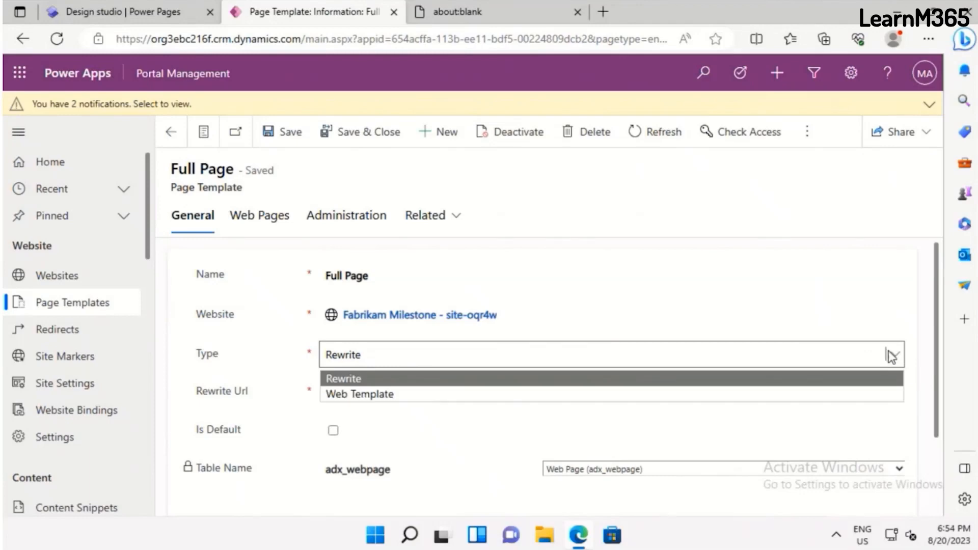
left_click(892, 357)
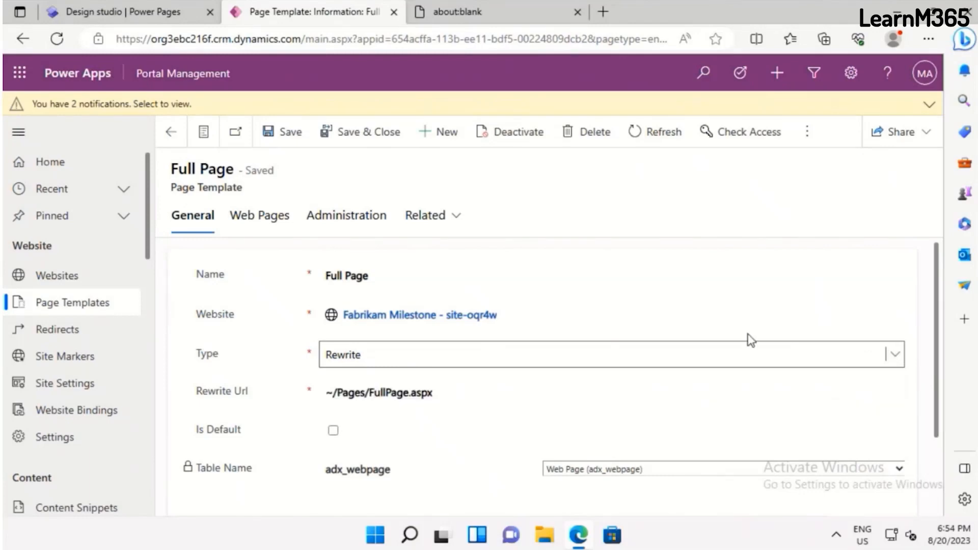
left_click(84, 307)
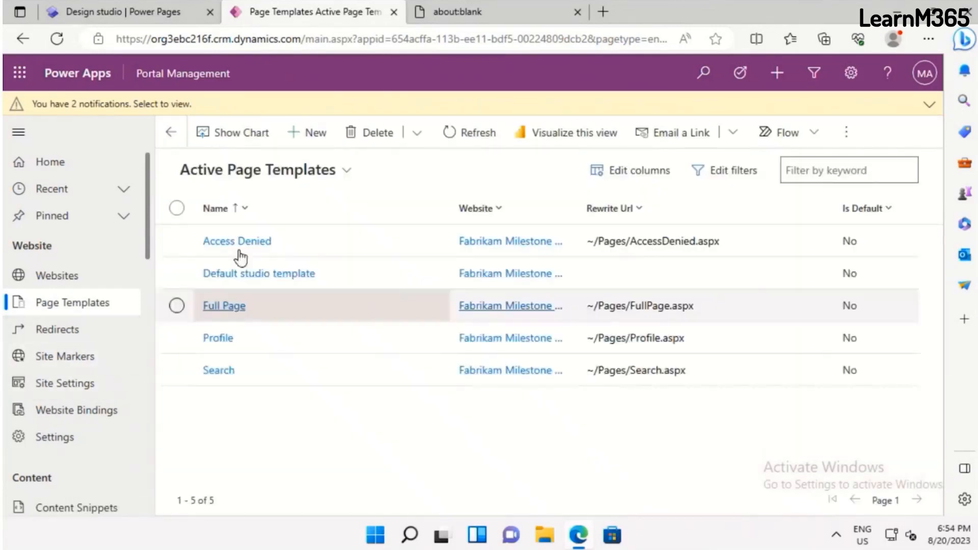
Review the Default studio template's page template record and the list of active content snippets
left_click(260, 278)
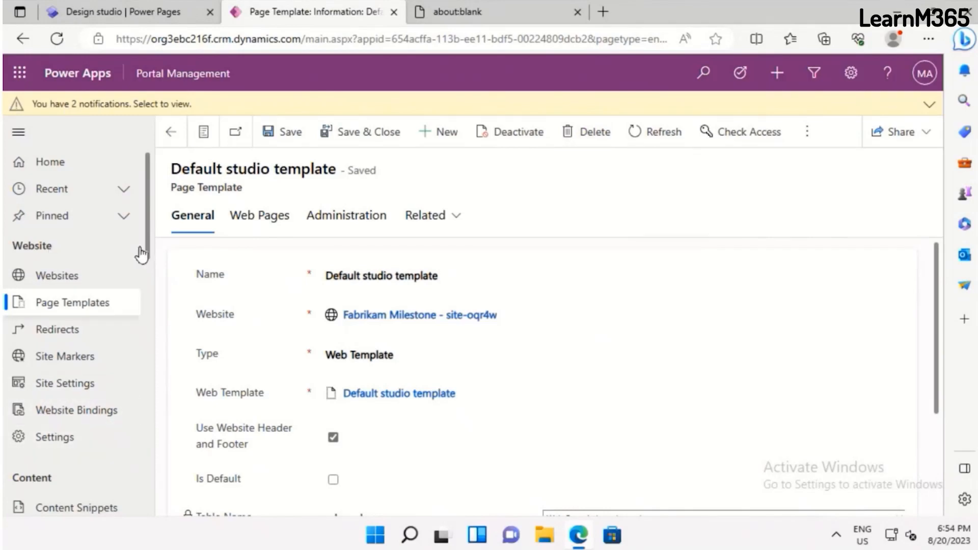
scroll(141, 321, "down", 2)
scroll(141, 336, "down", 5)
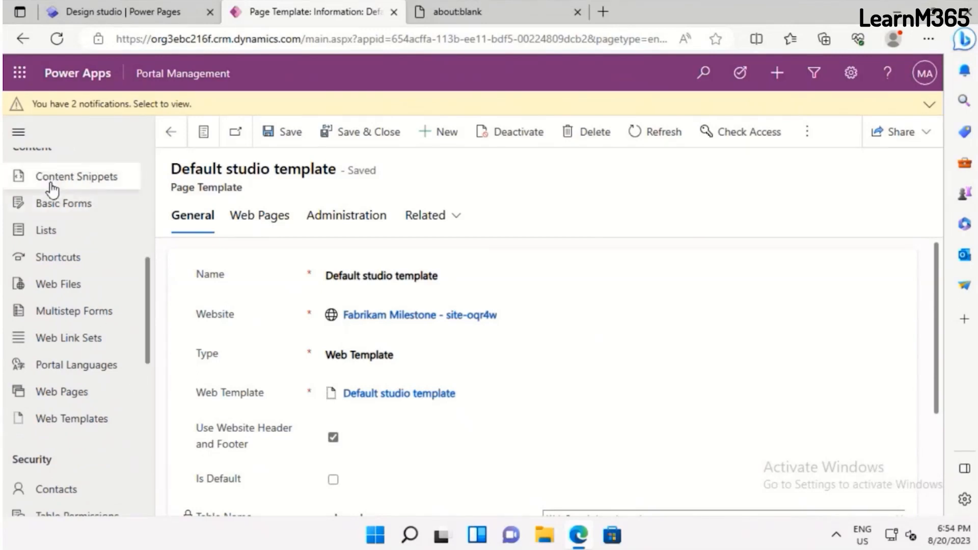
left_click(51, 181)
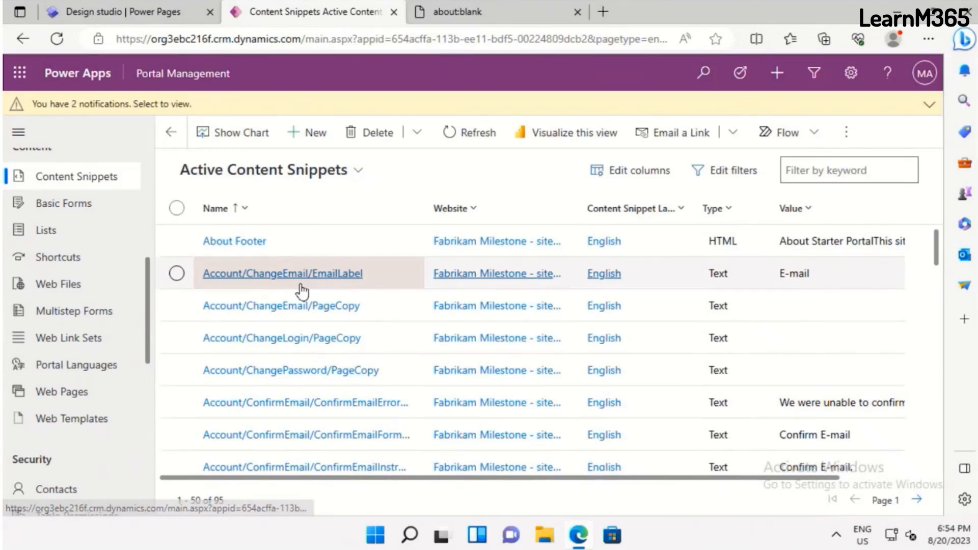
scroll(283, 344, "down", 2)
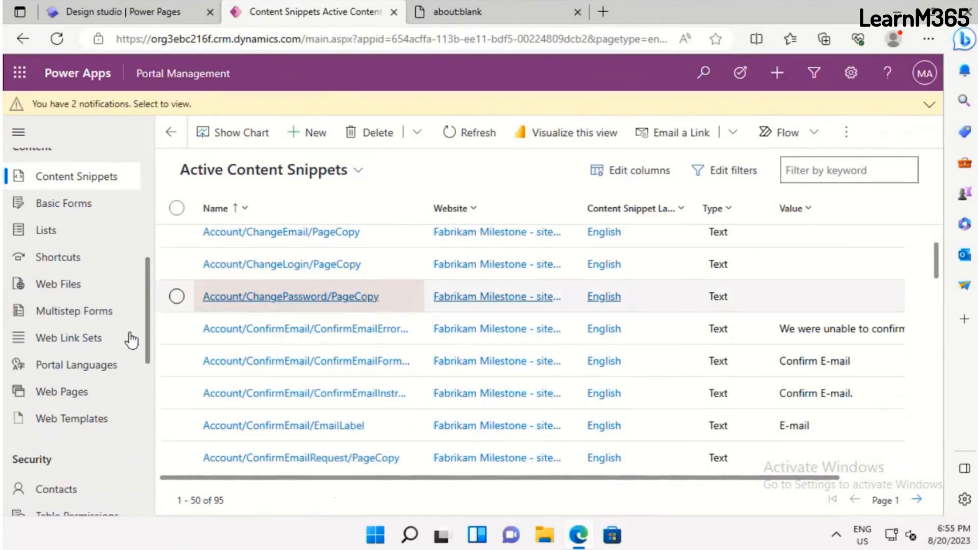
Open the active basic forms list and look through the Website, Content and Security areas of Portal Management
left_click(77, 203)
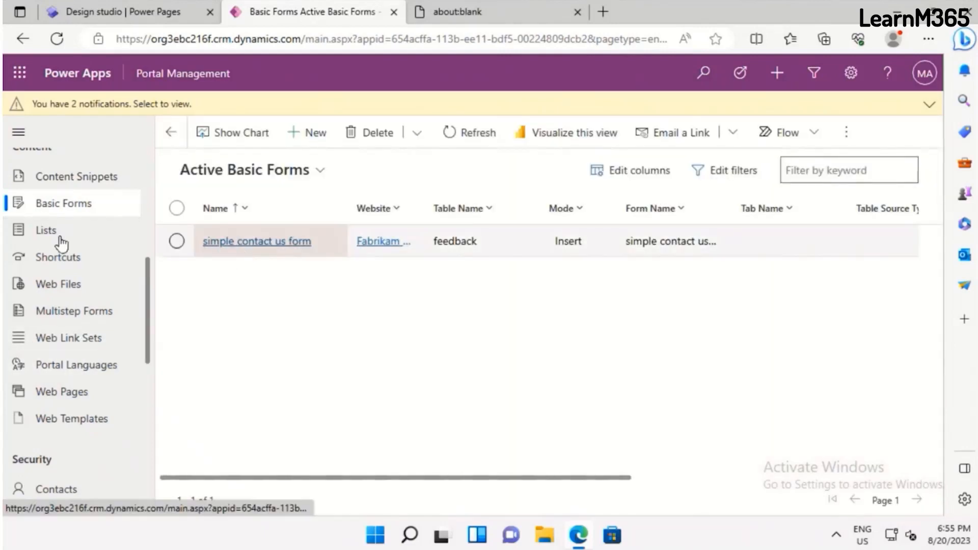
scroll(61, 244, "up", 5)
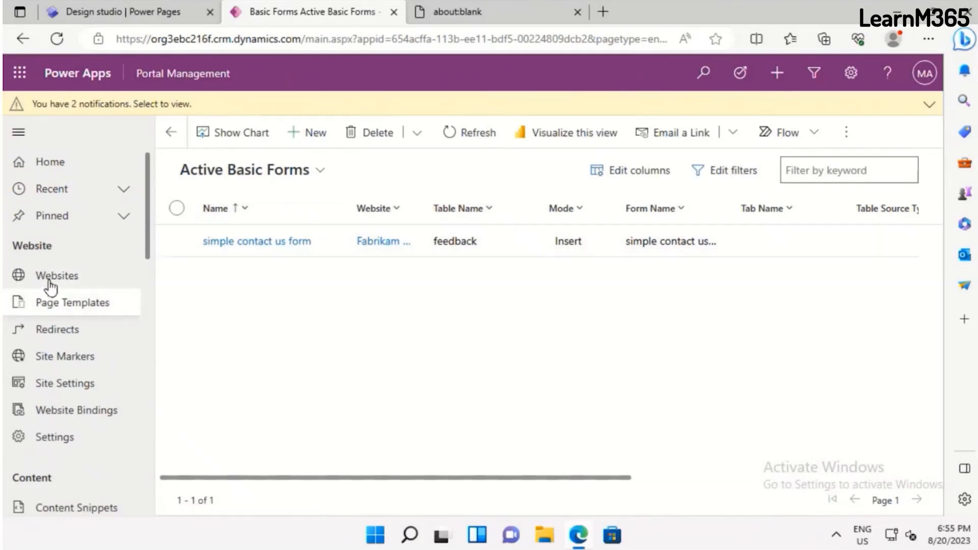
scroll(20, 389, "down", 7)
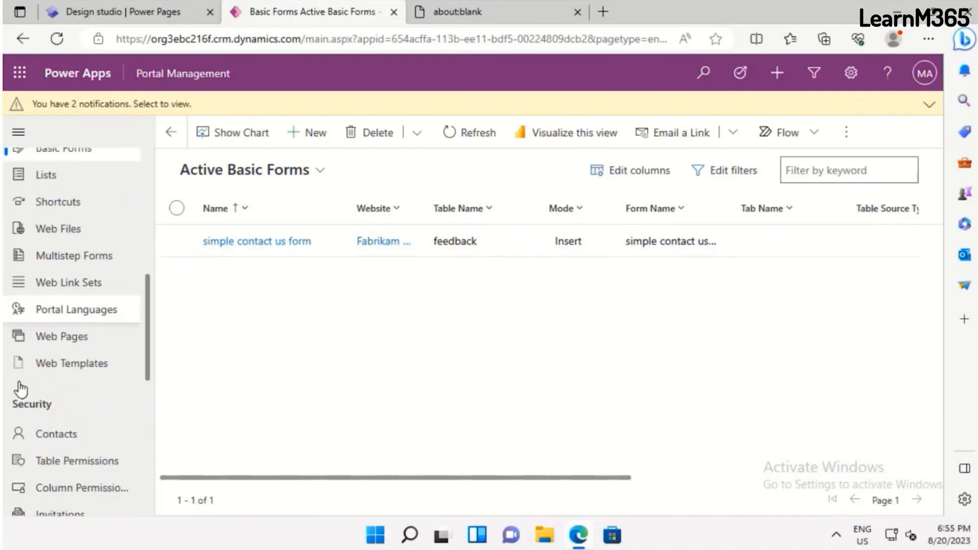
scroll(78, 420, "down", 2)
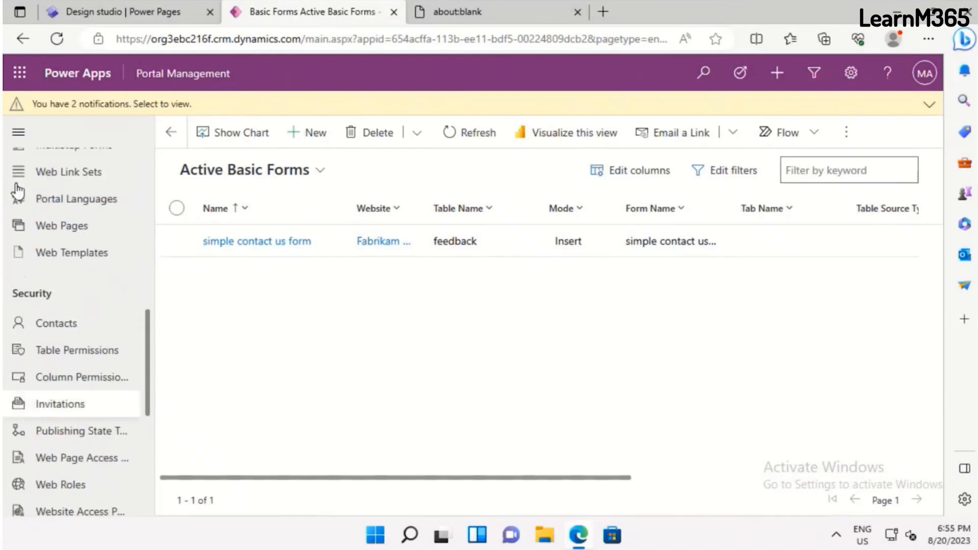
scroll(105, 250, "up", 2)
scroll(31, 234, "up", 2)
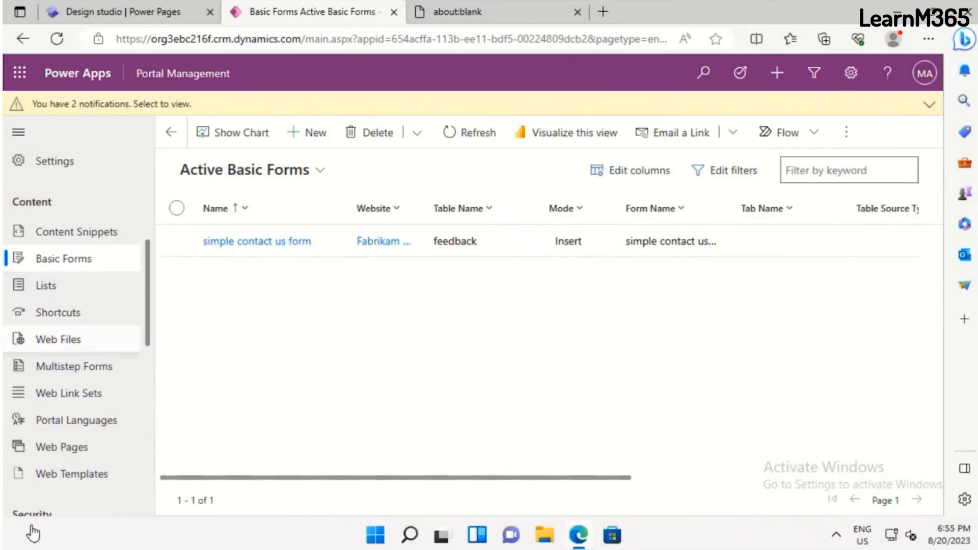
scroll(51, 410, "down", 4)
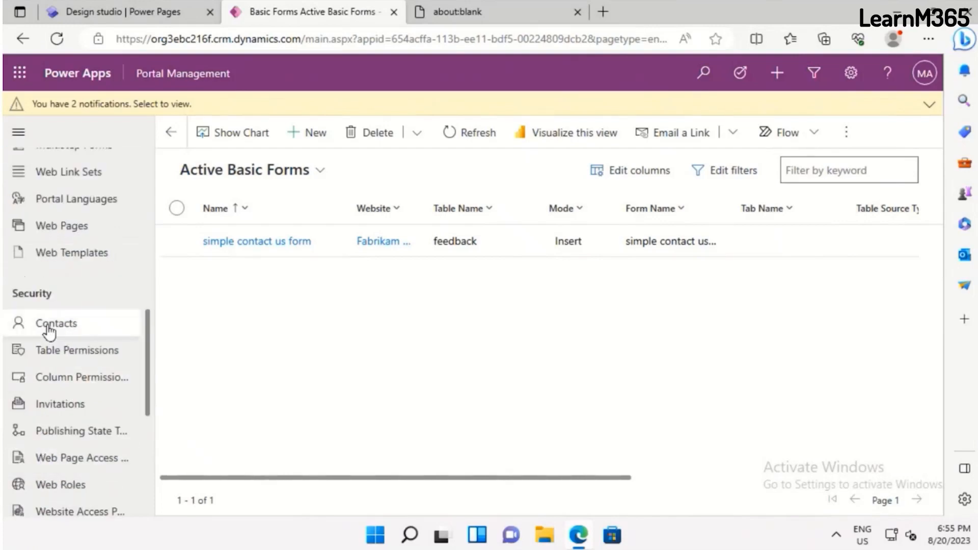
Open the Contacts list under Security and browse the active contact records
left_click(49, 332)
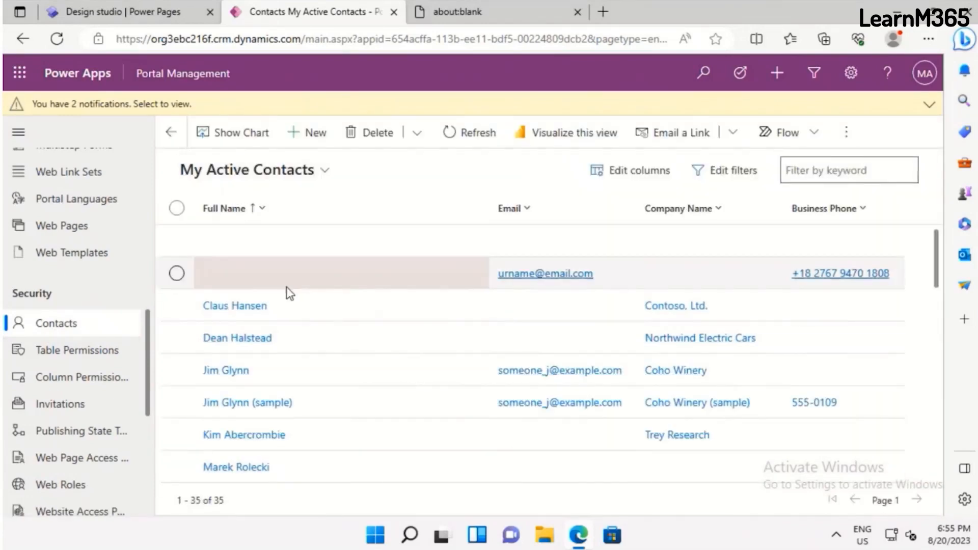
scroll(287, 287, "down", 1)
scroll(287, 292, "down", 5)
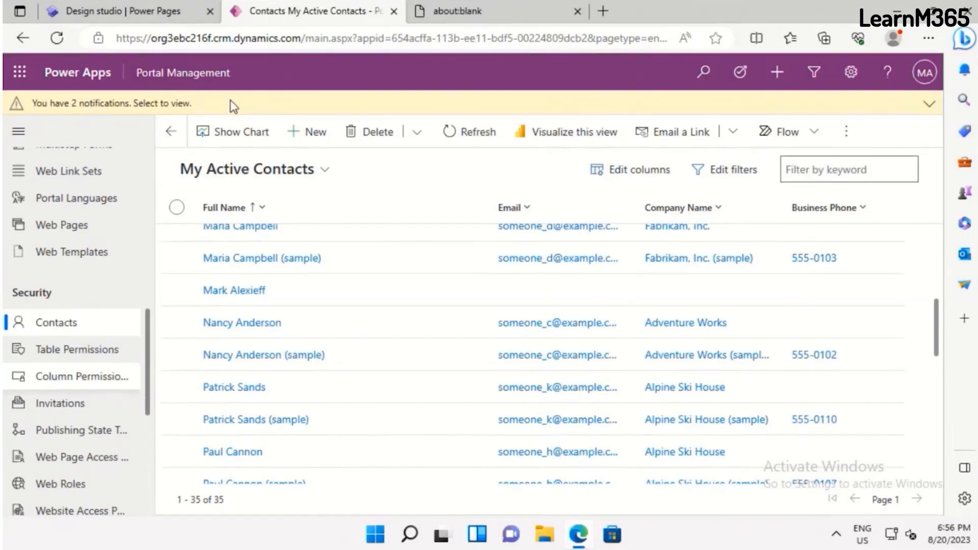
Switch back to the Power Pages design studio and examine the Home page's sections from the header to Featured Item 1
key("alt+Tab")
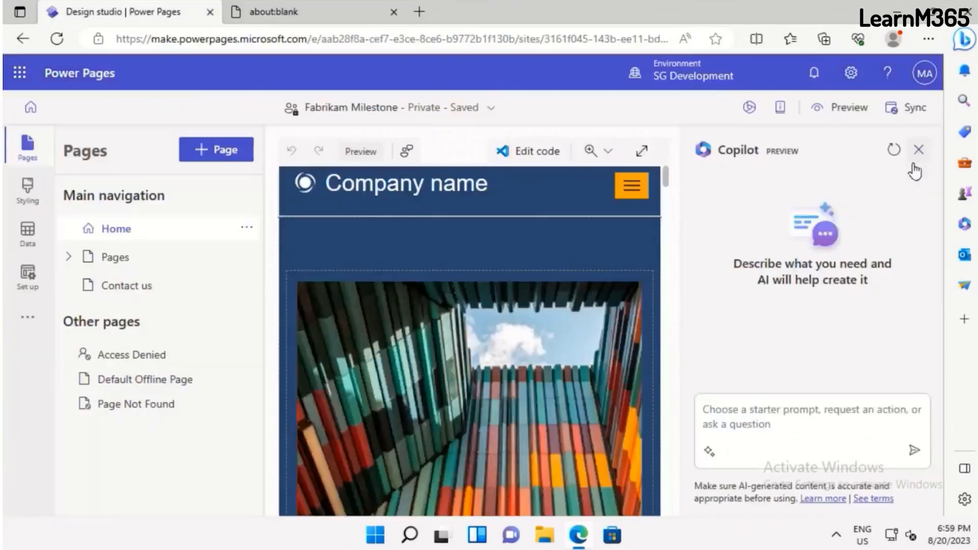
left_click(919, 150)
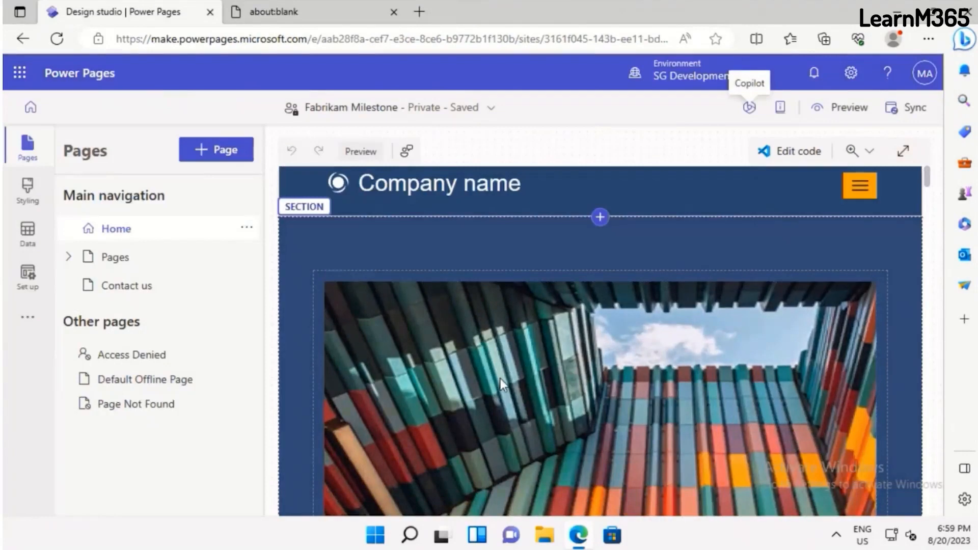
scroll(501, 381, "down", 6)
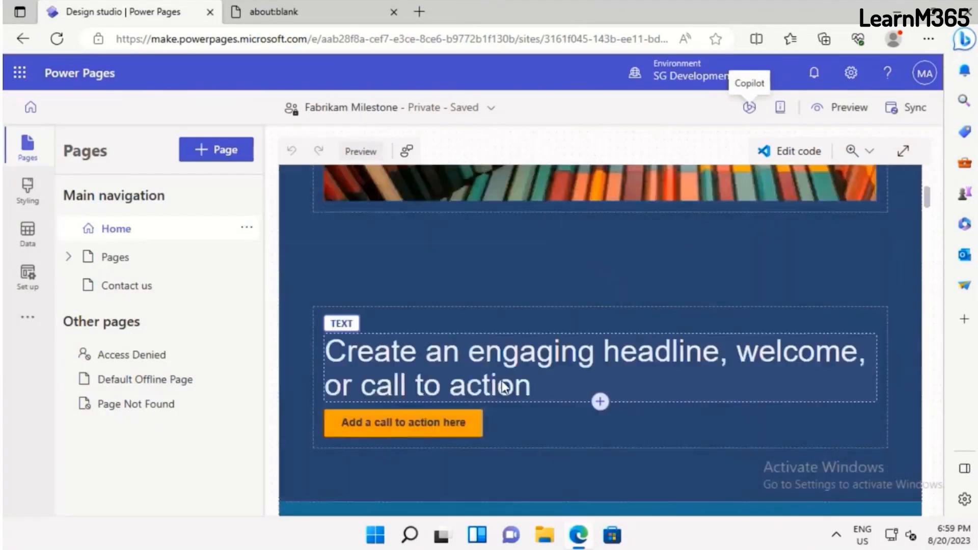
scroll(503, 387, "down", 5)
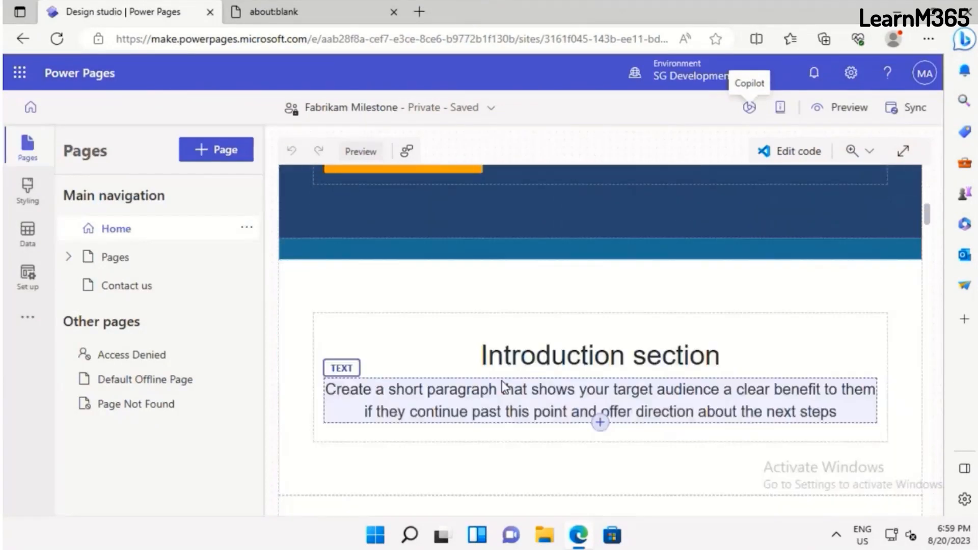
scroll(503, 388, "down", 8)
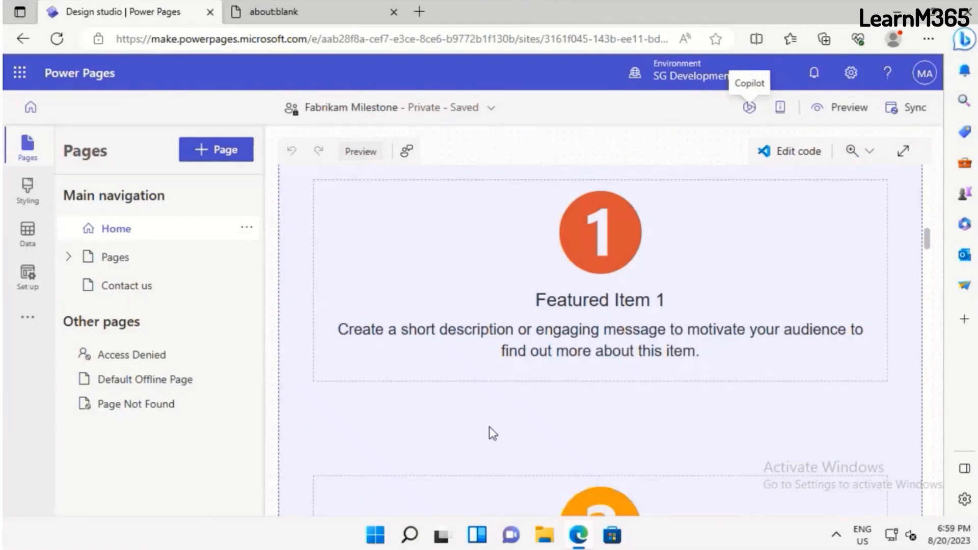
scroll(493, 433, "up", 2)
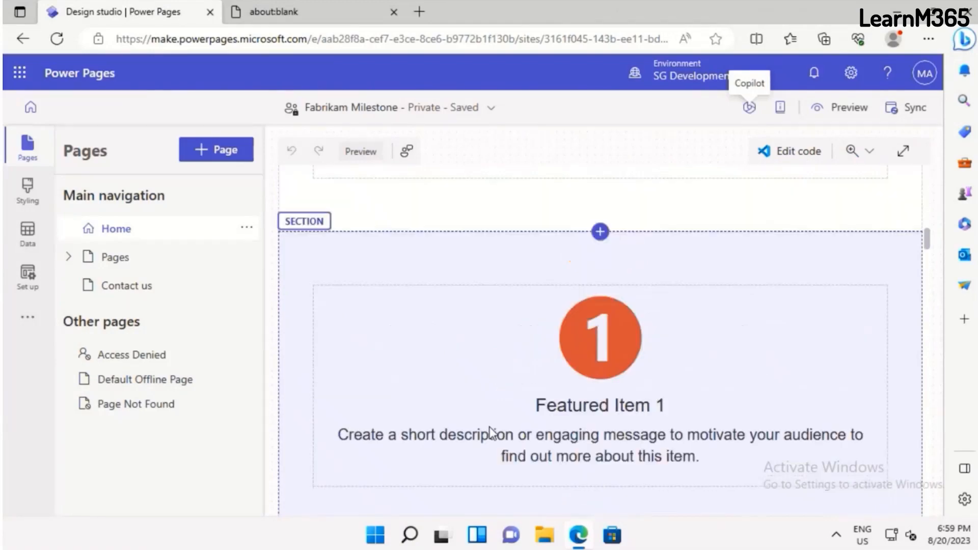
scroll(491, 433, "up", 8)
scroll(479, 255, "up", 5)
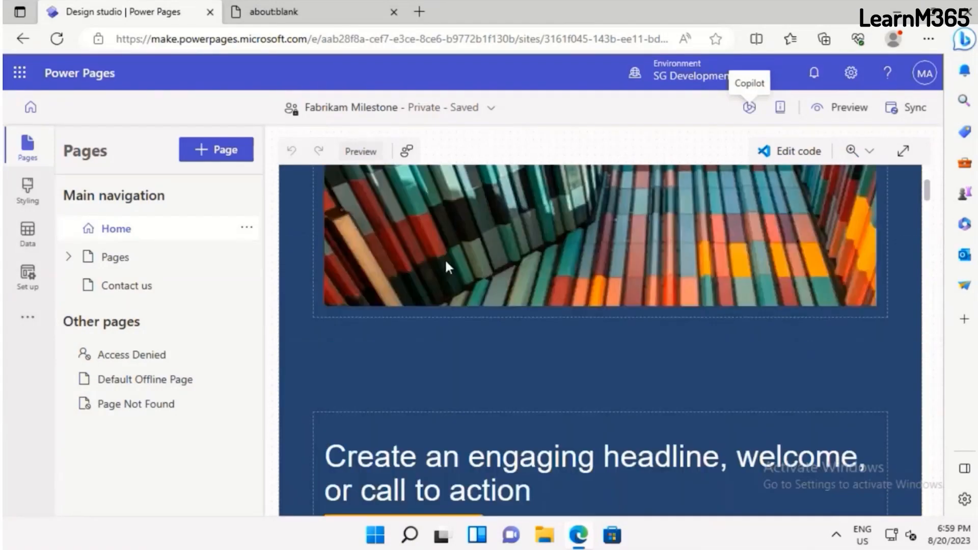
scroll(442, 391, "up", 5)
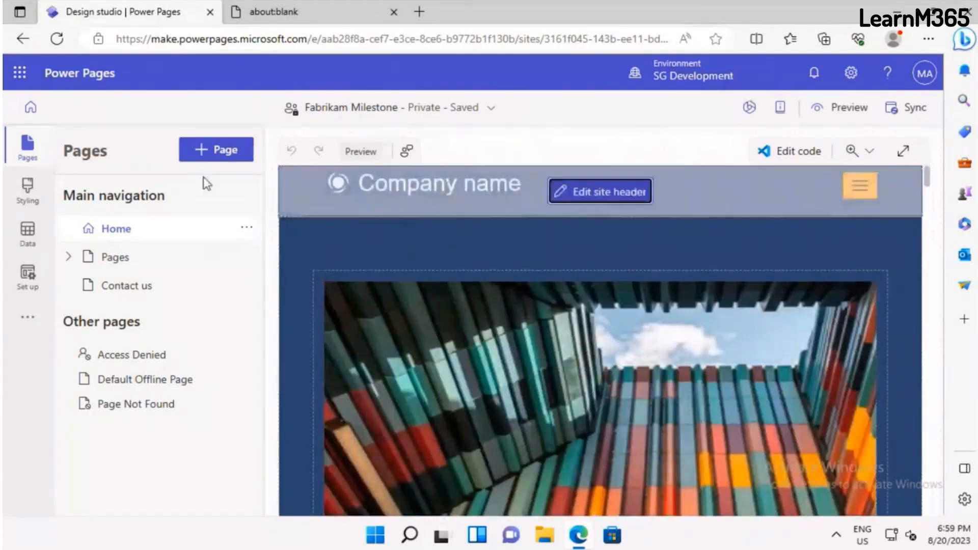
Set the site title in the site header to "Fabrikam Milestone" and close the header settings
left_click(601, 192)
left_click_drag(463, 223, 344, 242)
type("Fabri")
type("ka")
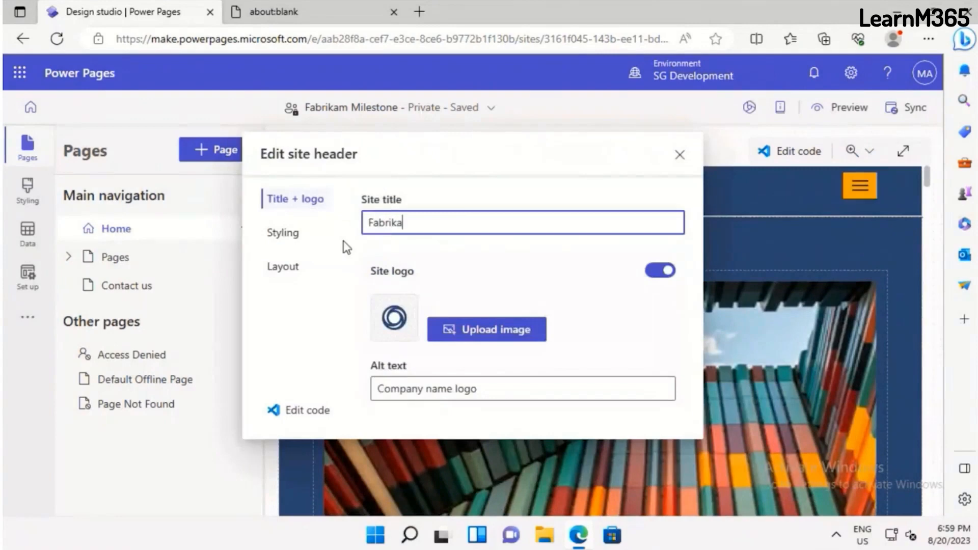
type("m Milstor")
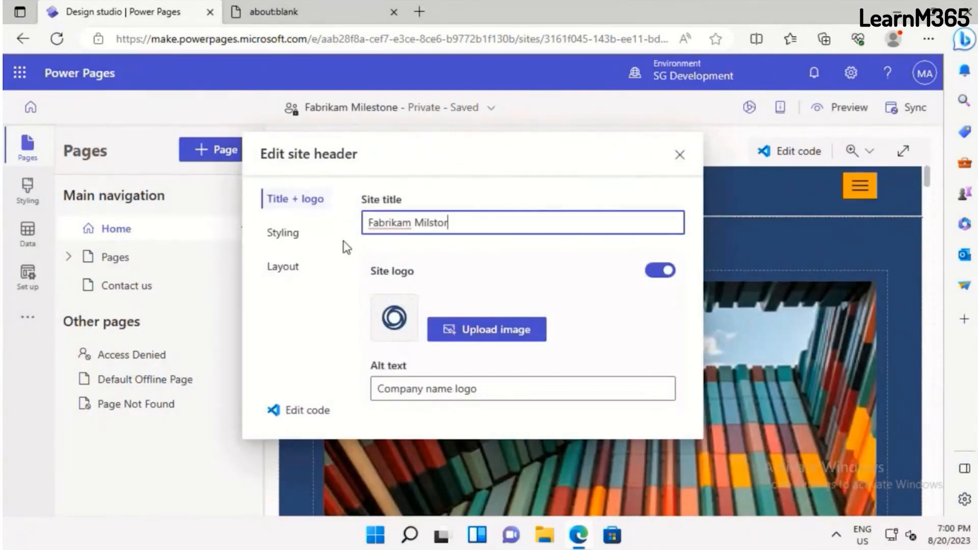
key("BackSpace")
key("BackSpace")
type("one")
left_click(433, 223)
type("e")
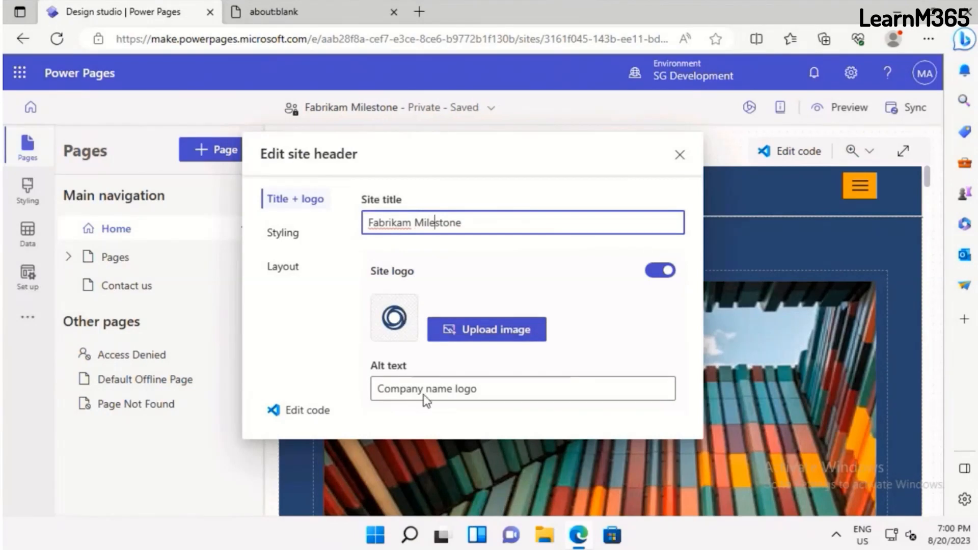
left_click(467, 229)
left_click(659, 102)
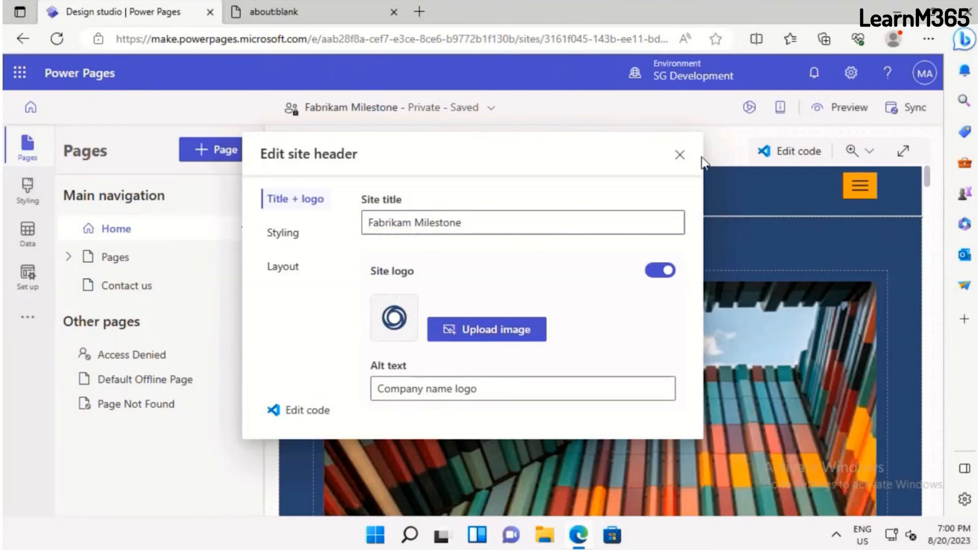
left_click(676, 169)
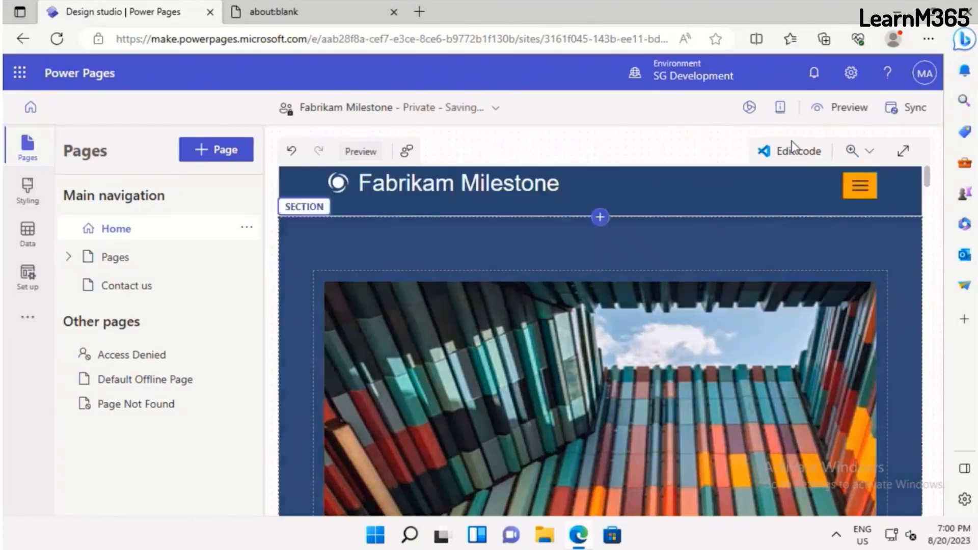
Open the Home page's code in Visual Studio Code for the Web, allowing Power Platform Tools to sign in with the administrator account
left_click(814, 153)
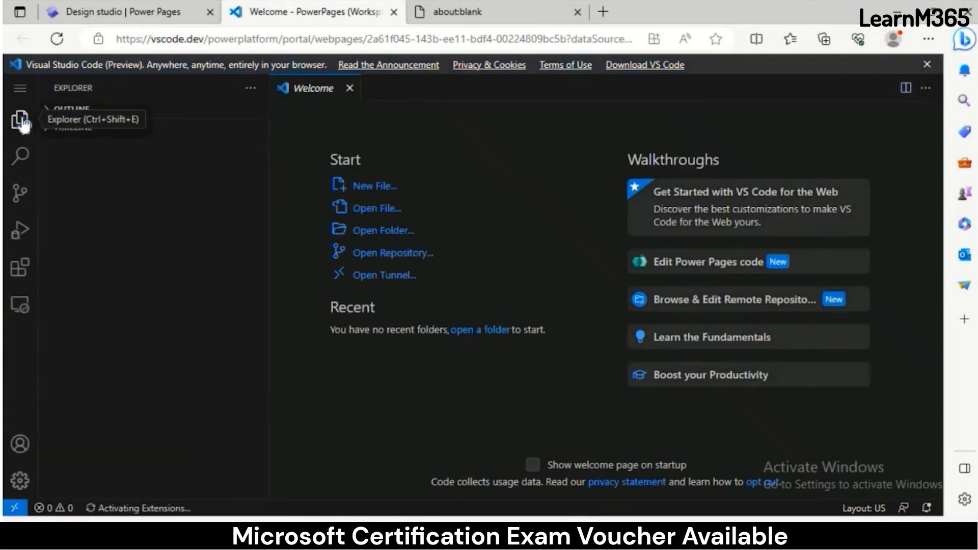
left_click(22, 121)
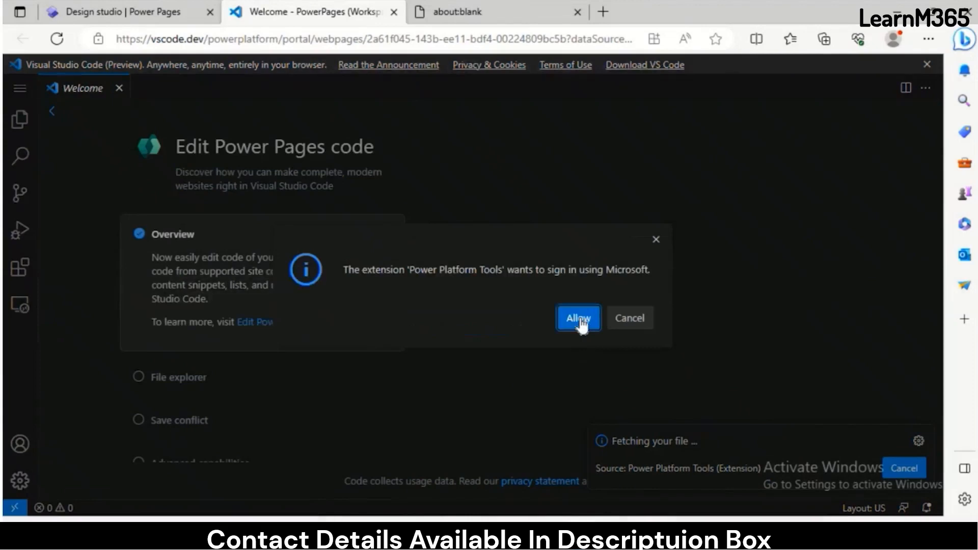
left_click(581, 319)
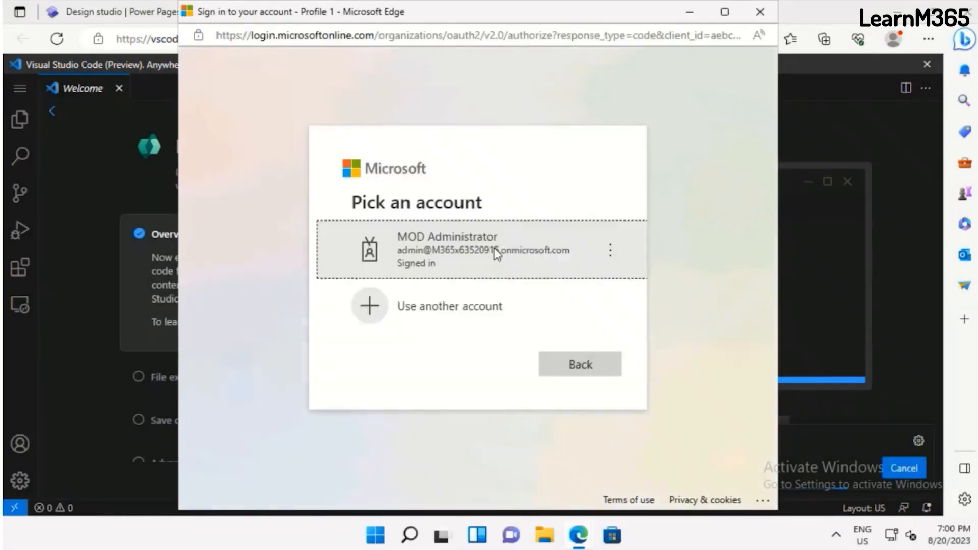
left_click(476, 251)
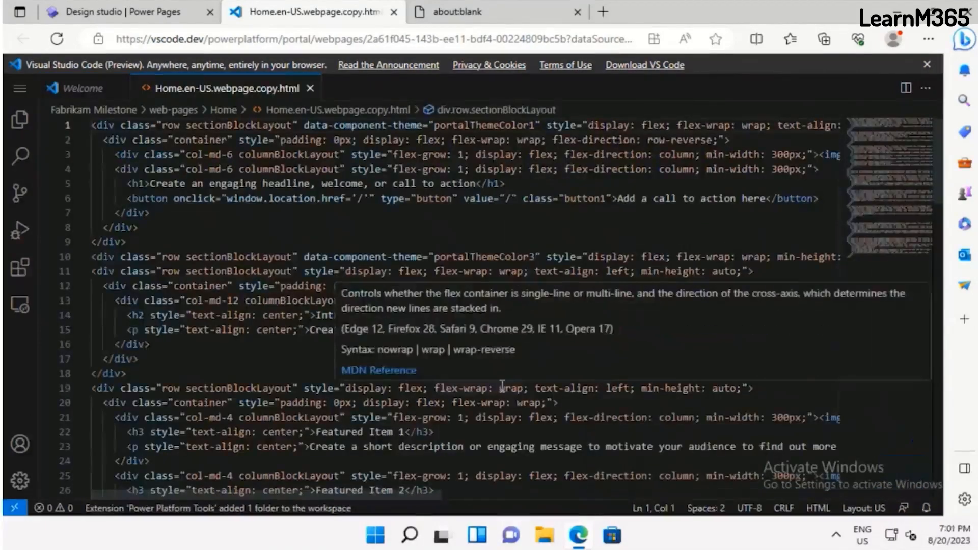
Examine the Home page's HTML code, close the code editor and return to the design studio without syncing
scroll(502, 387, "down", 5)
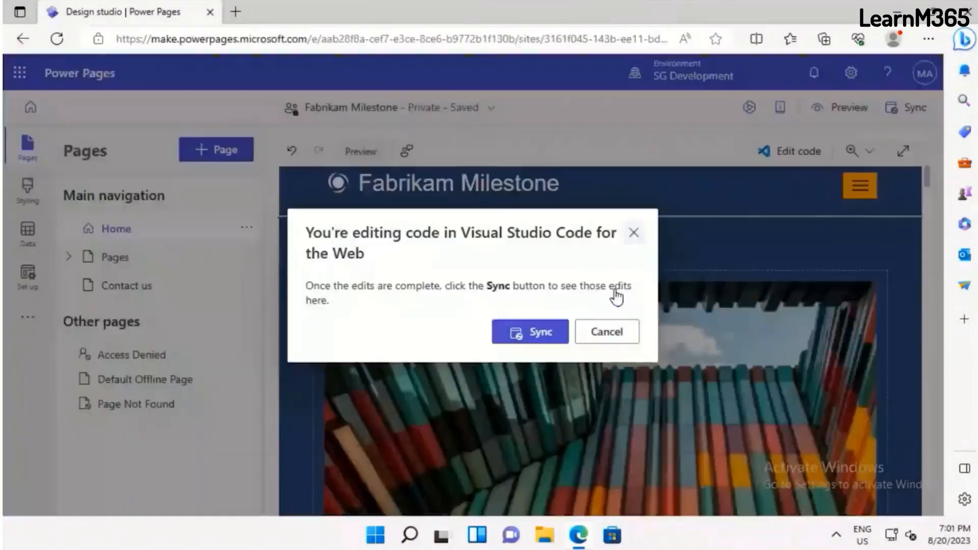
left_click(393, 11)
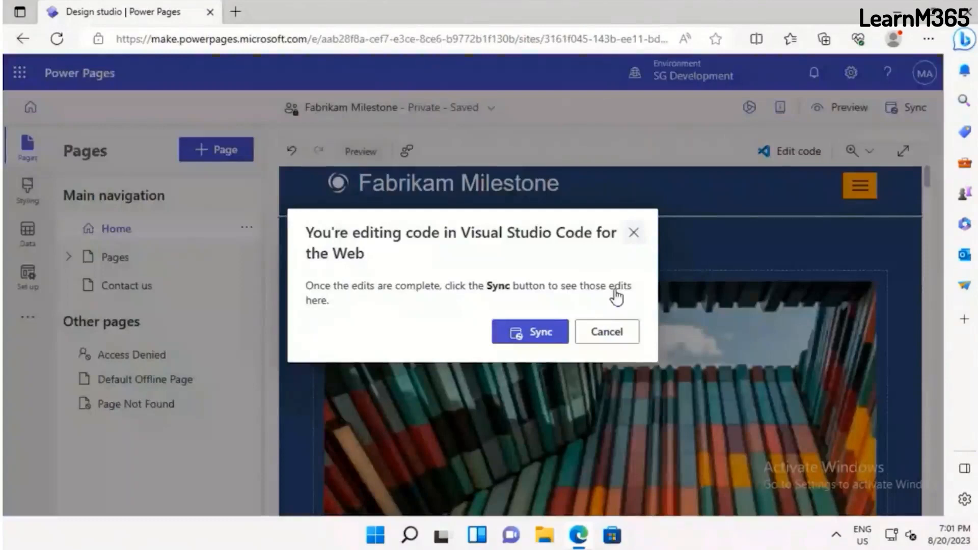
left_click(603, 333)
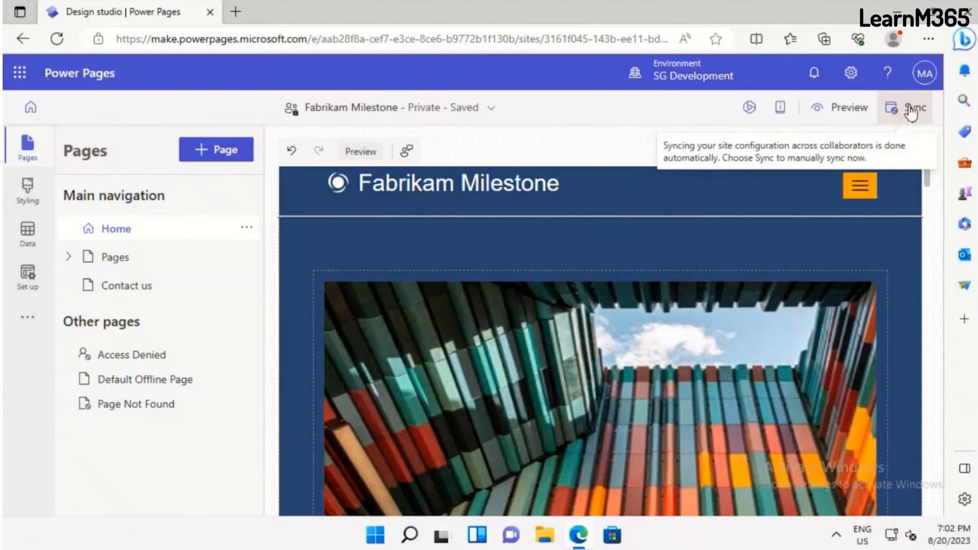
Open Subpage 1 under Pages and replace its heading with "List of Courses"
left_click(66, 258)
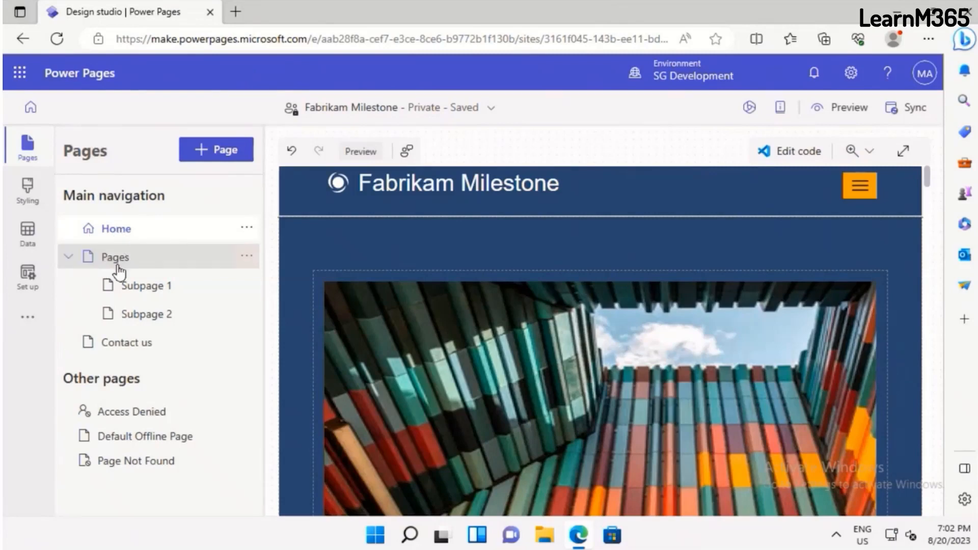
left_click(141, 300)
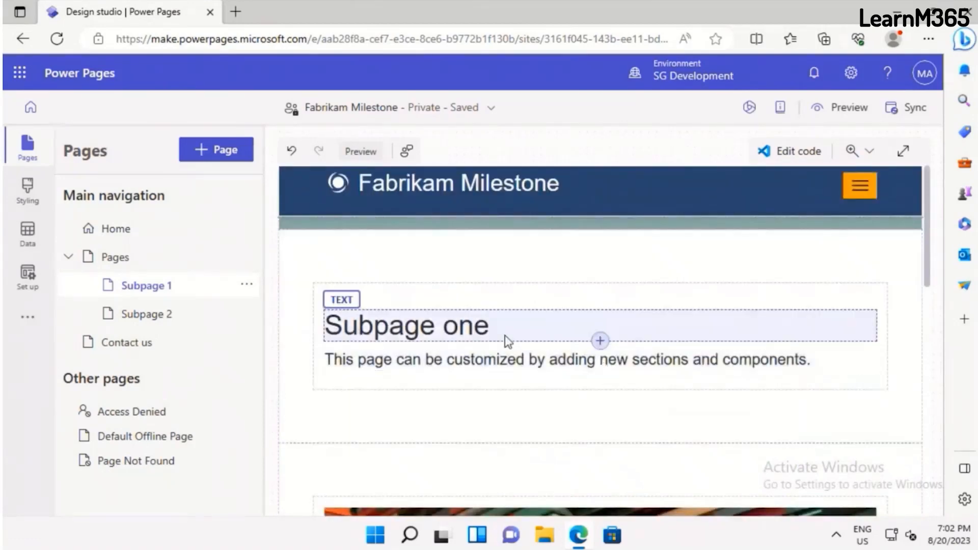
left_click(493, 324)
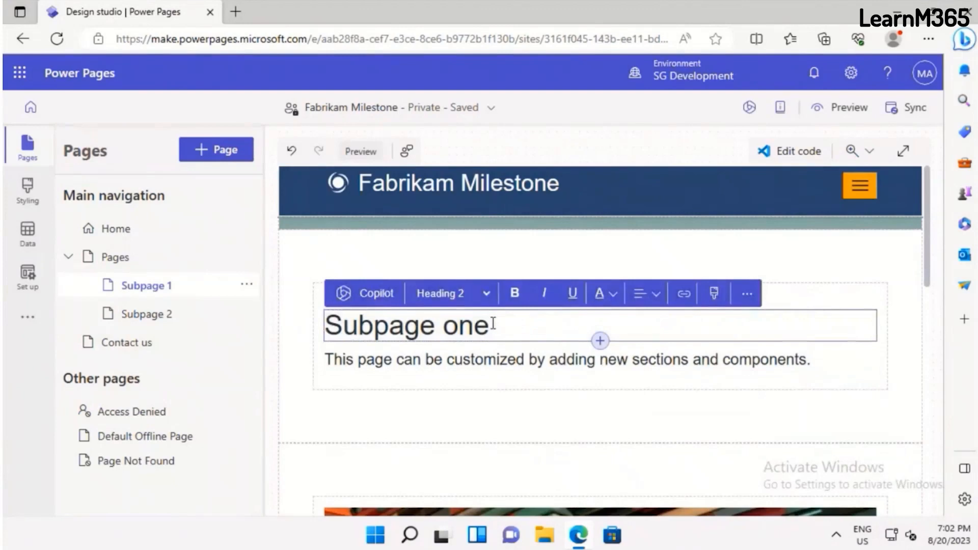
triple_click(493, 324)
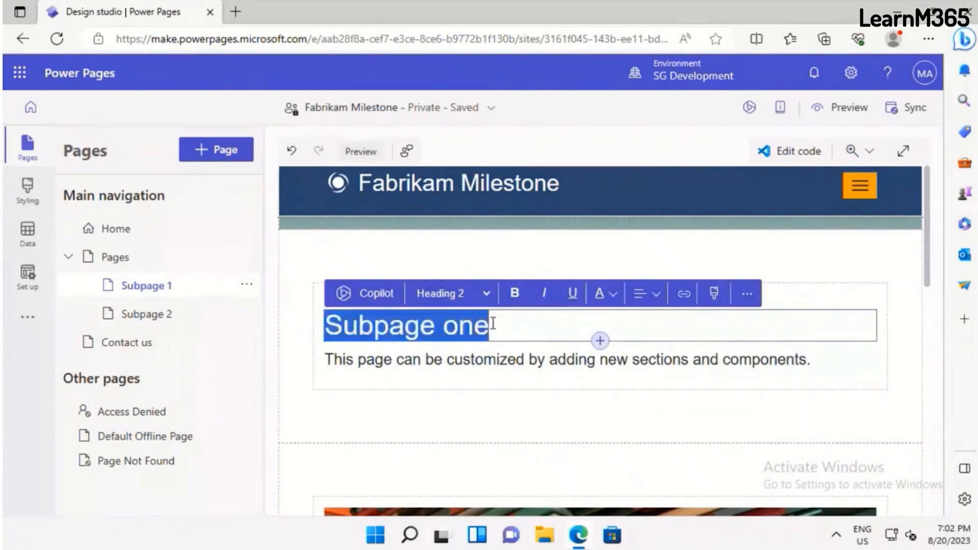
type("List")
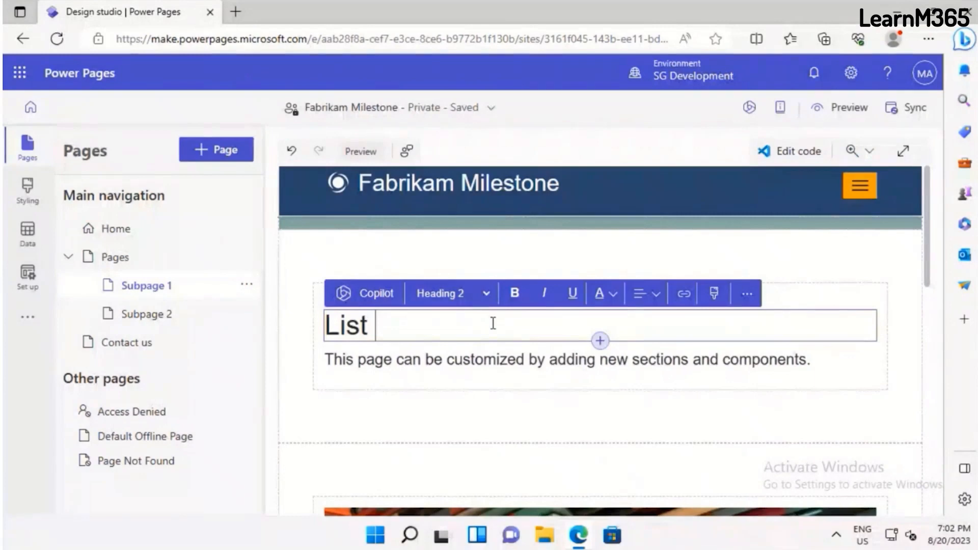
type(" of Course")
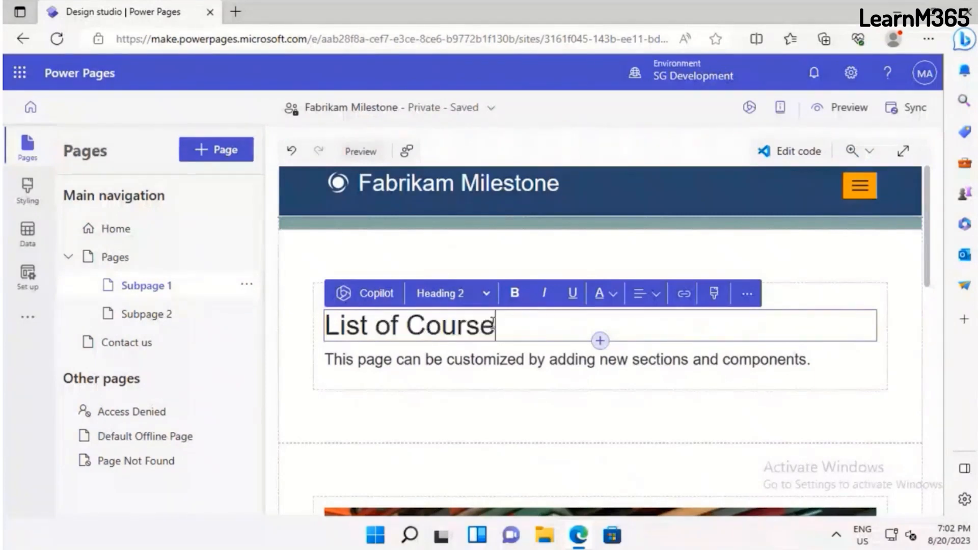
type("s")
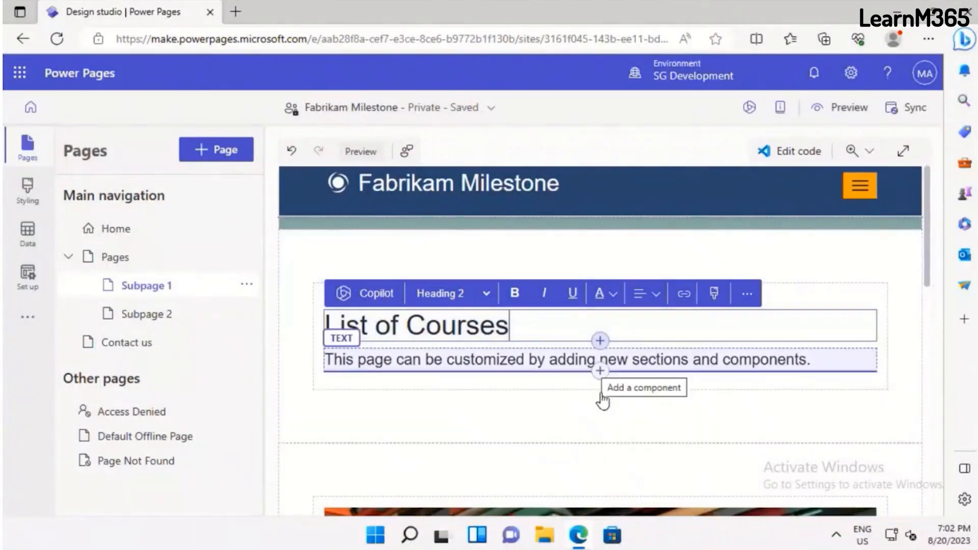
Have Copilot rewrite the paragraph below the "List of Courses" heading, regenerate the idea once and replace the paragraph with it
left_click(607, 366)
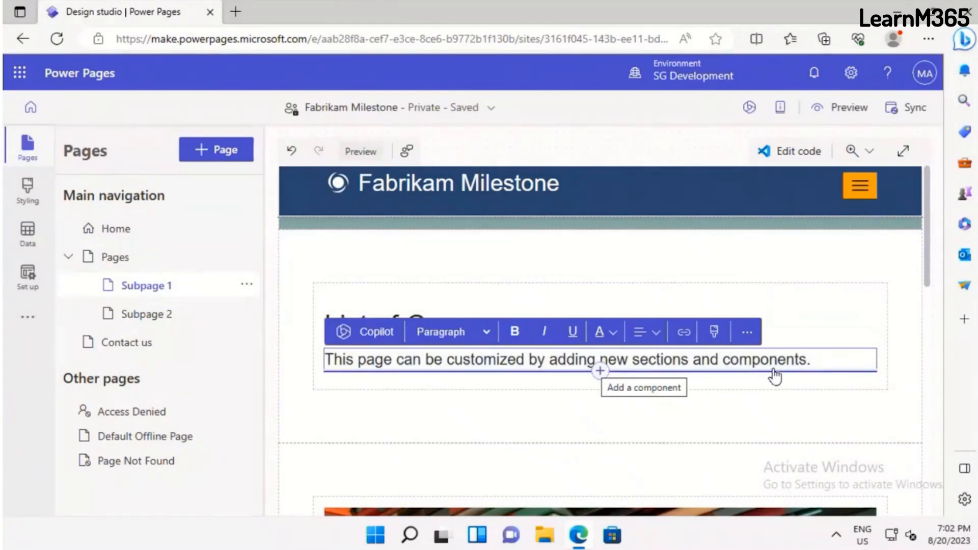
left_click(600, 371)
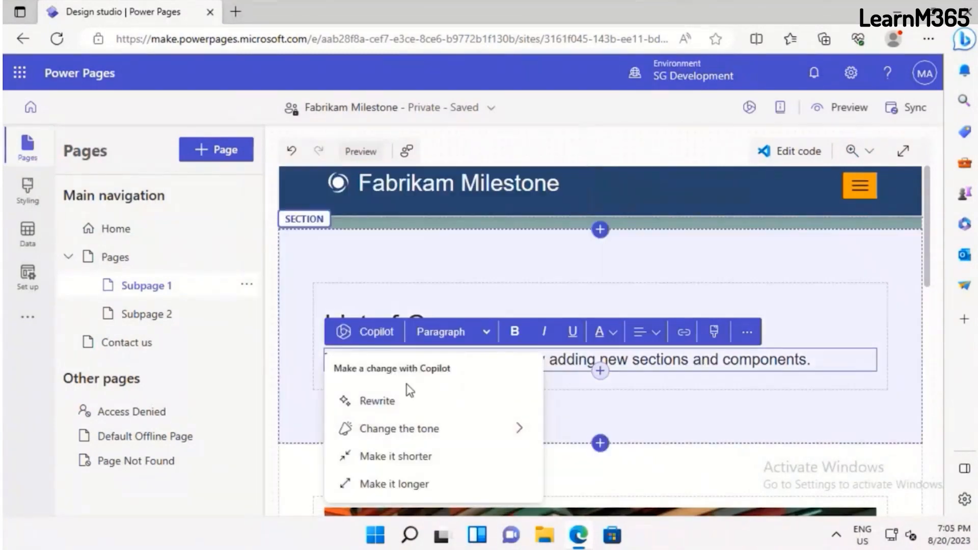
scroll(411, 390, "down", 2)
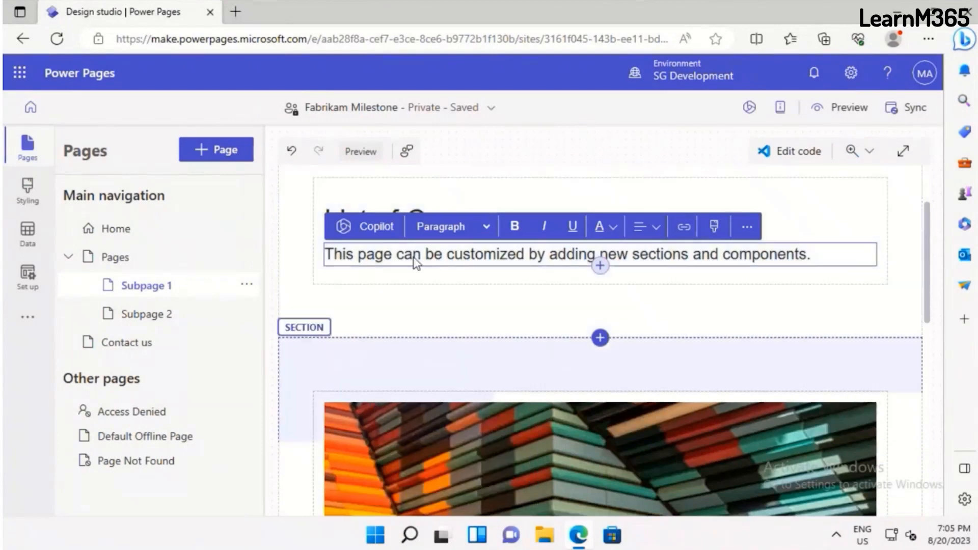
left_click(378, 228)
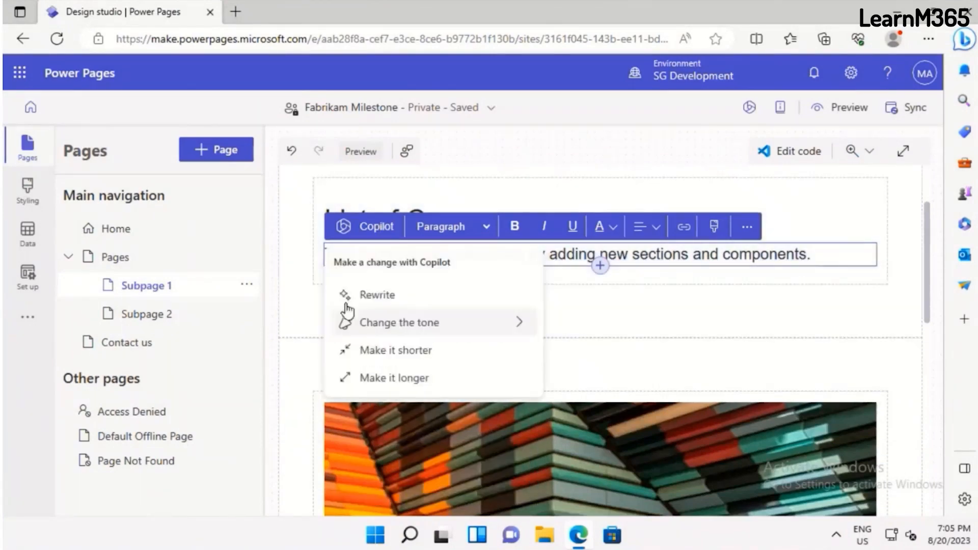
left_click(352, 298)
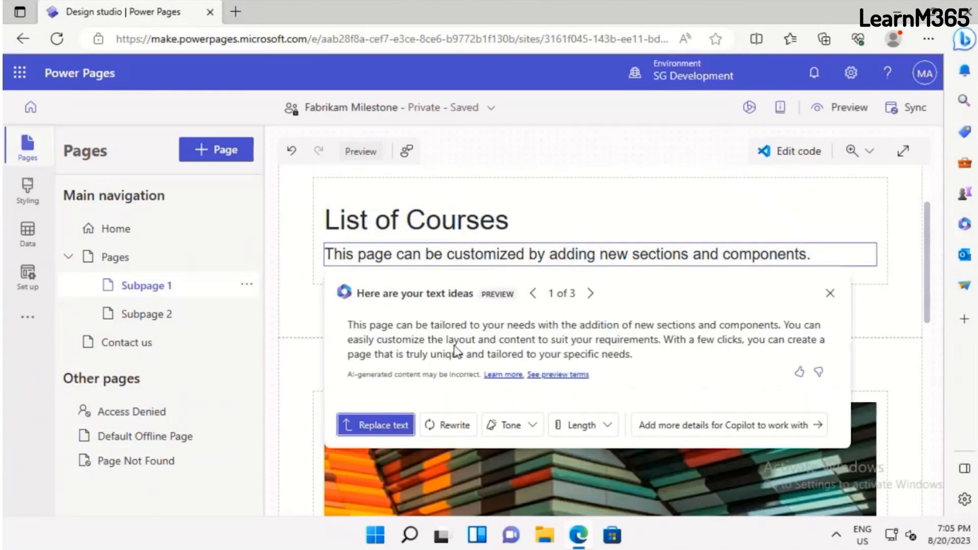
left_click(458, 428)
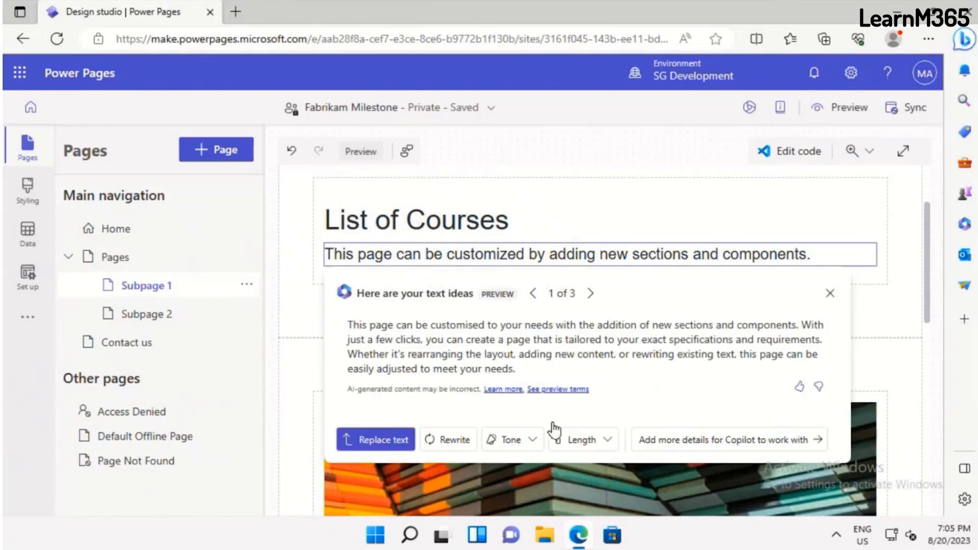
left_click(383, 441)
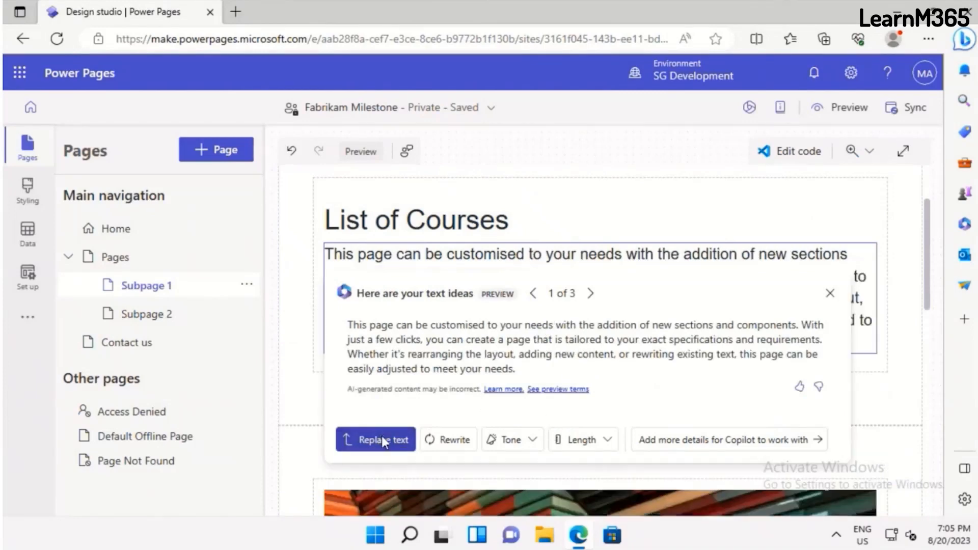
left_click(455, 340)
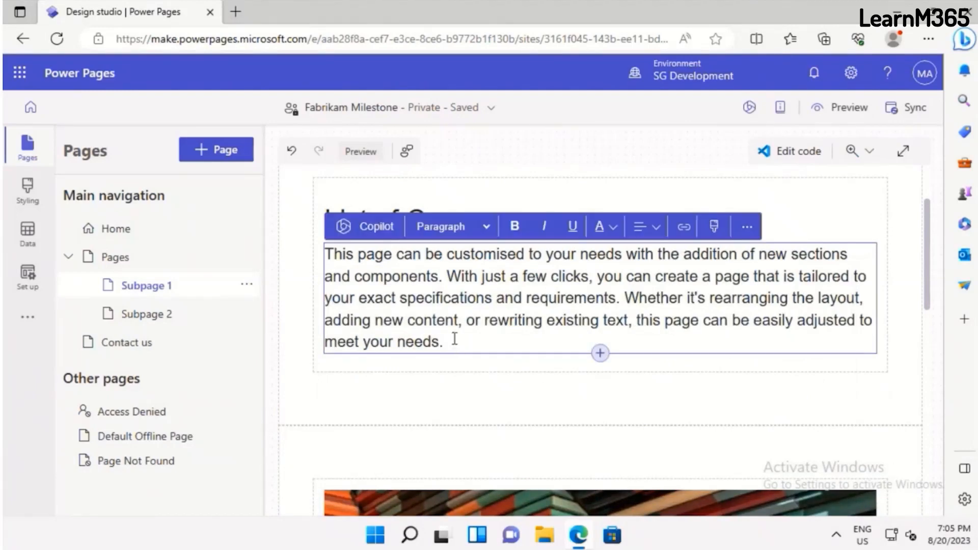
Delete all the text of the paragraph below the "List of Courses" heading
left_click(376, 231)
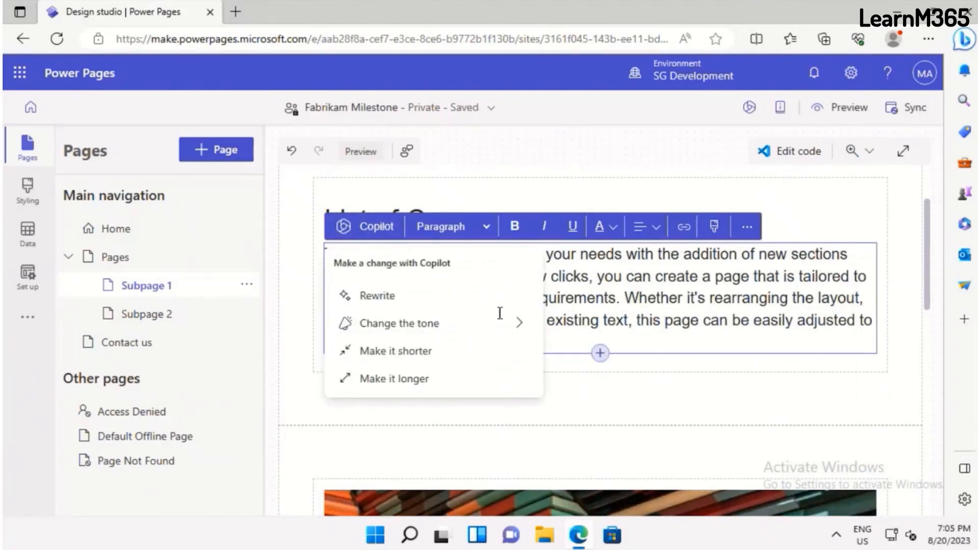
left_click(661, 317)
left_click_drag(632, 329, 443, 334)
left_click_drag(408, 299, 332, 254)
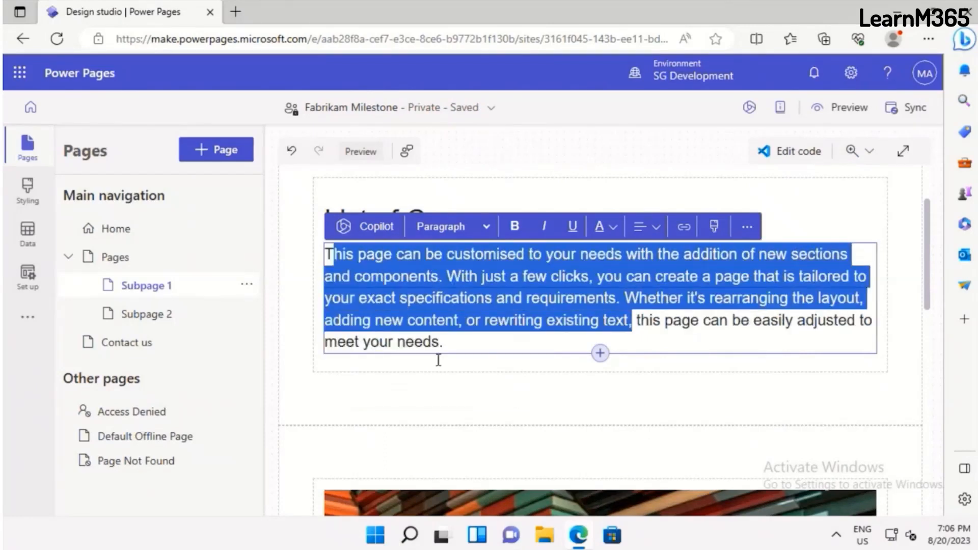
left_click_drag(460, 342, 324, 246)
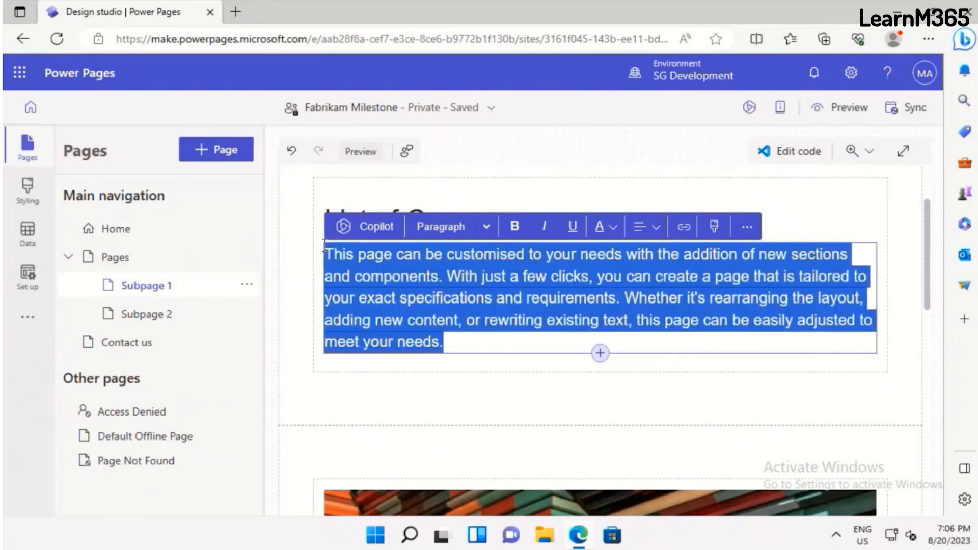
key("BackSpace")
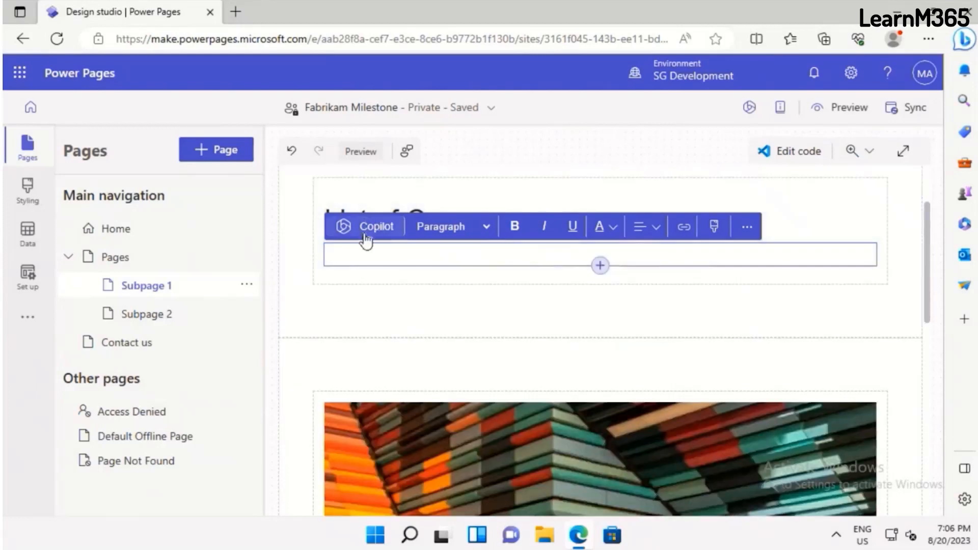
Have Copilot generate text for the empty paragraph from the description "Need text to describe the courses offered"
left_click(365, 238)
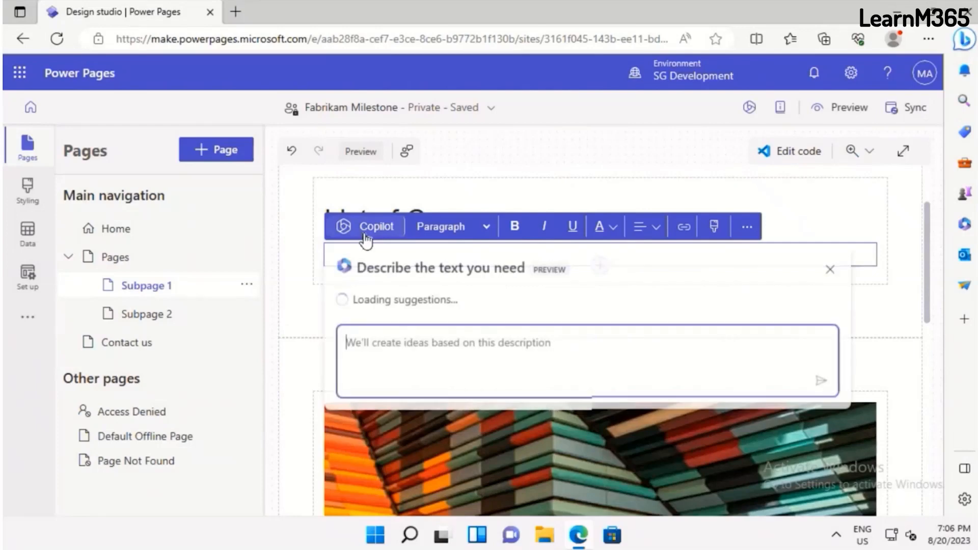
left_click(473, 366)
type("Need ")
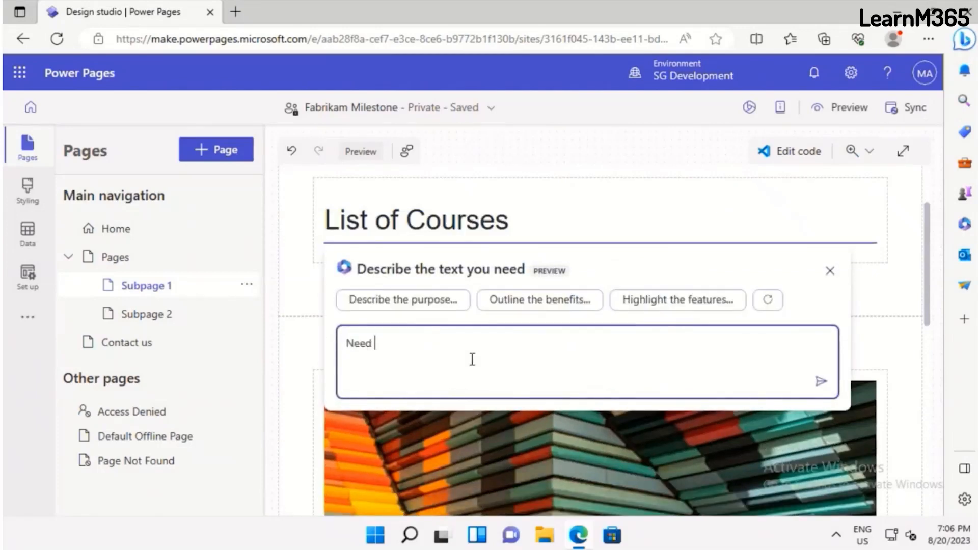
type("text to describe t")
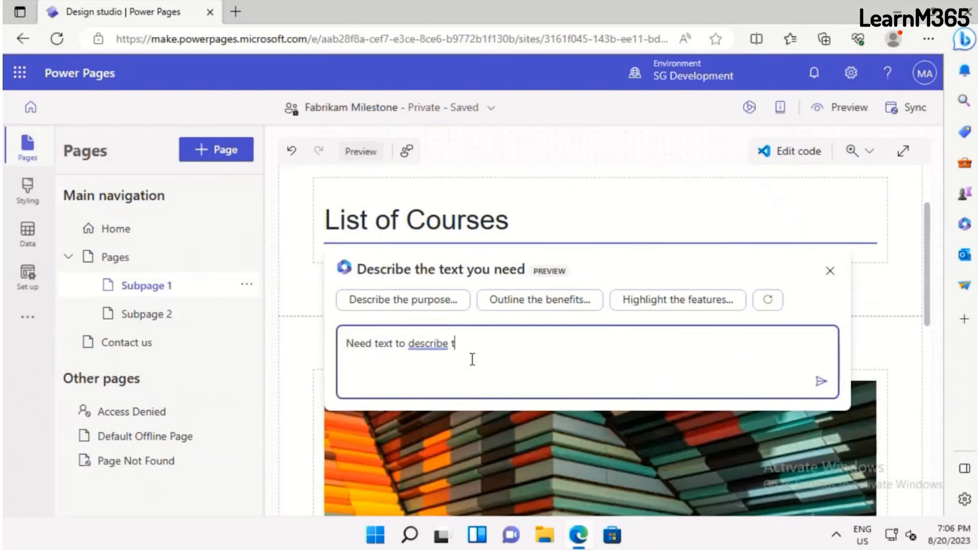
type("he courses offered")
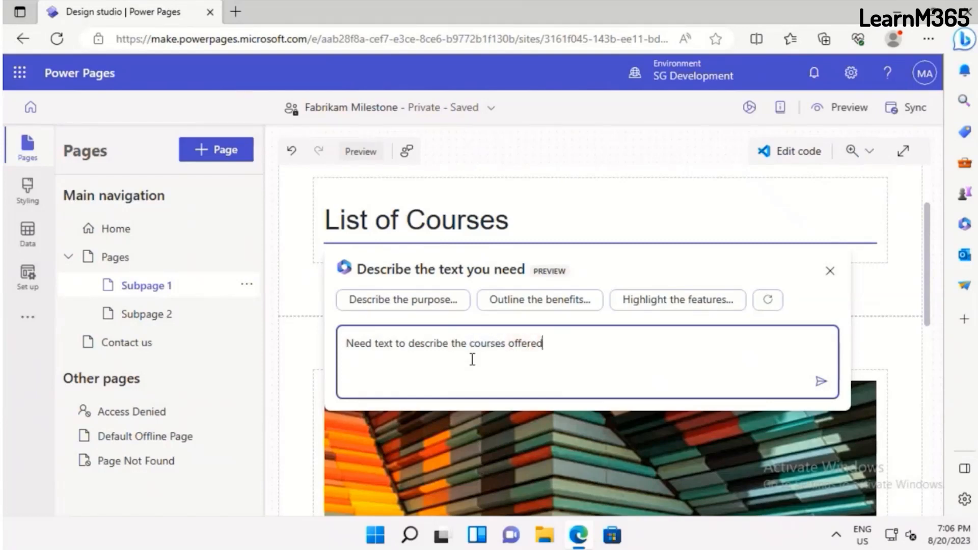
left_click(823, 383)
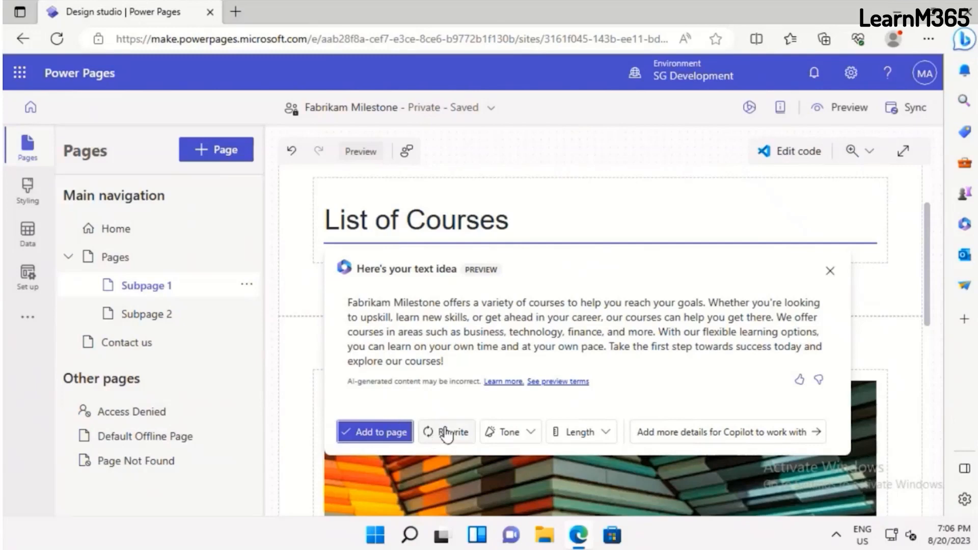
Change the generated text's tone to Educational, place it on the page and close the Copilot suggestions
left_click(510, 434)
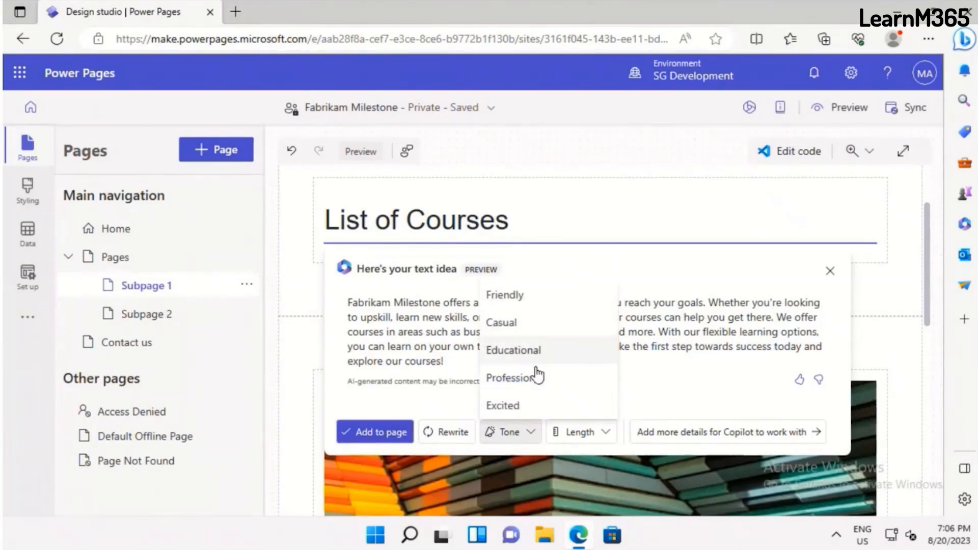
left_click(527, 348)
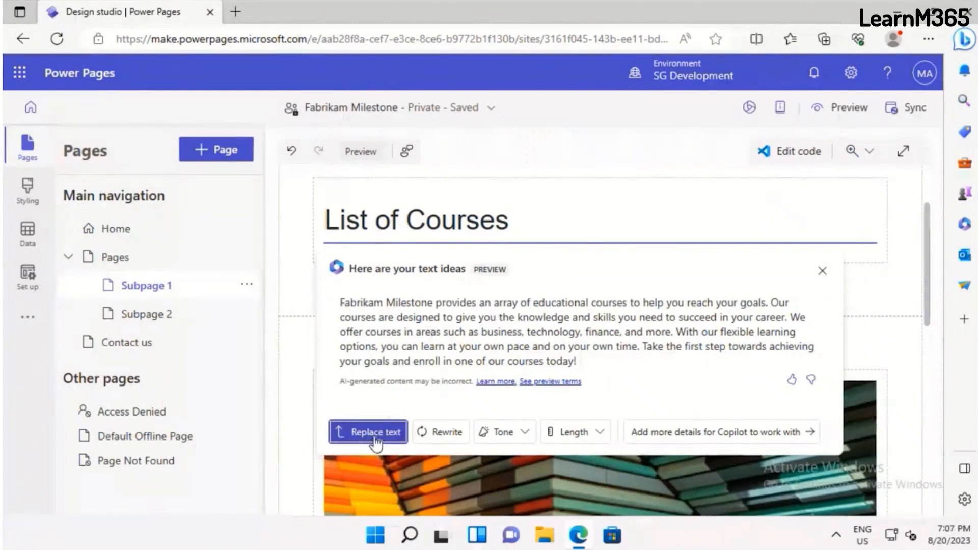
left_click(372, 438)
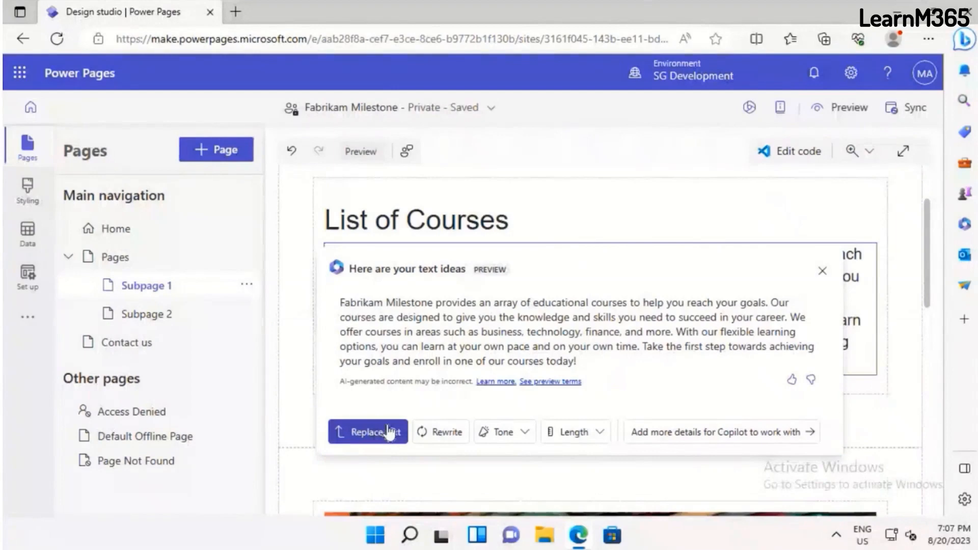
left_click(824, 273)
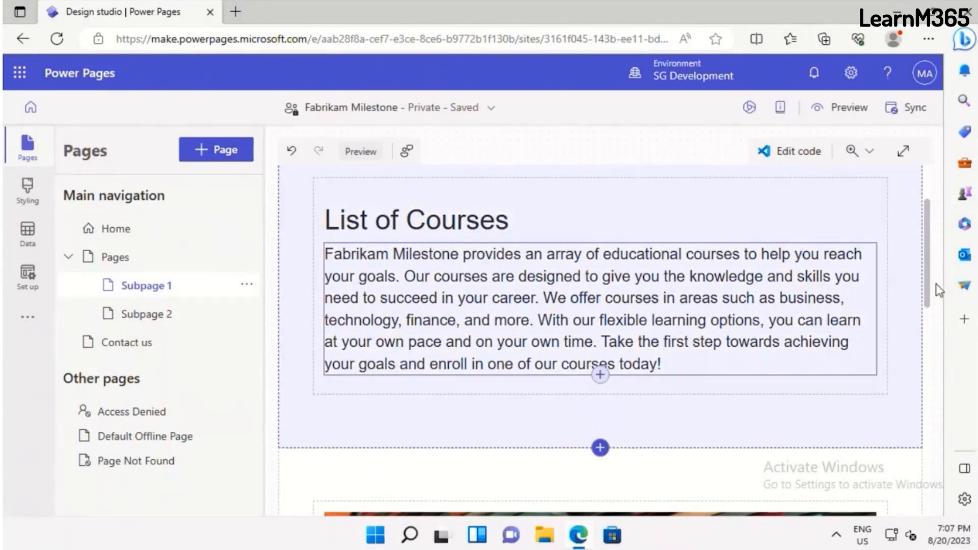
Add a 1 Column section between the "List of Courses" text section and the image section
scroll(940, 291, "down", 4)
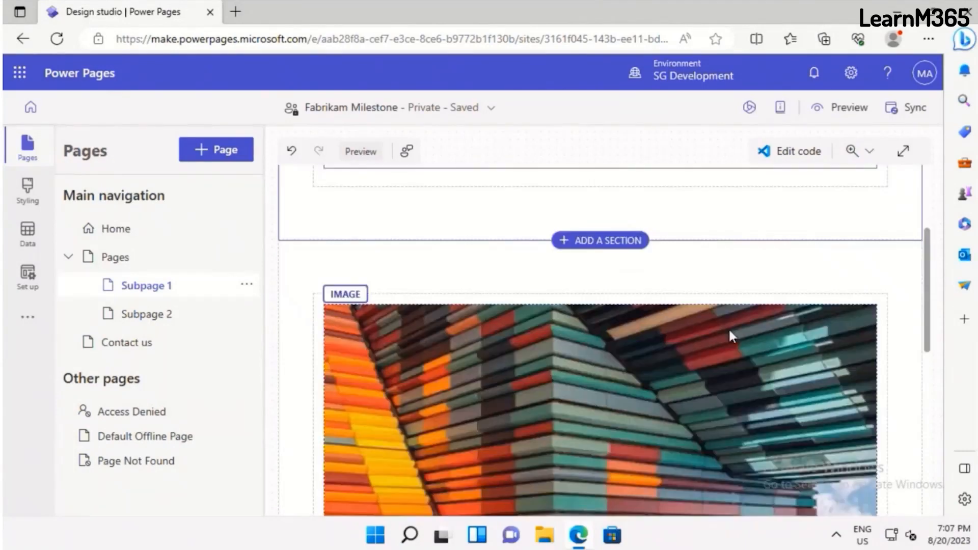
left_click(597, 241)
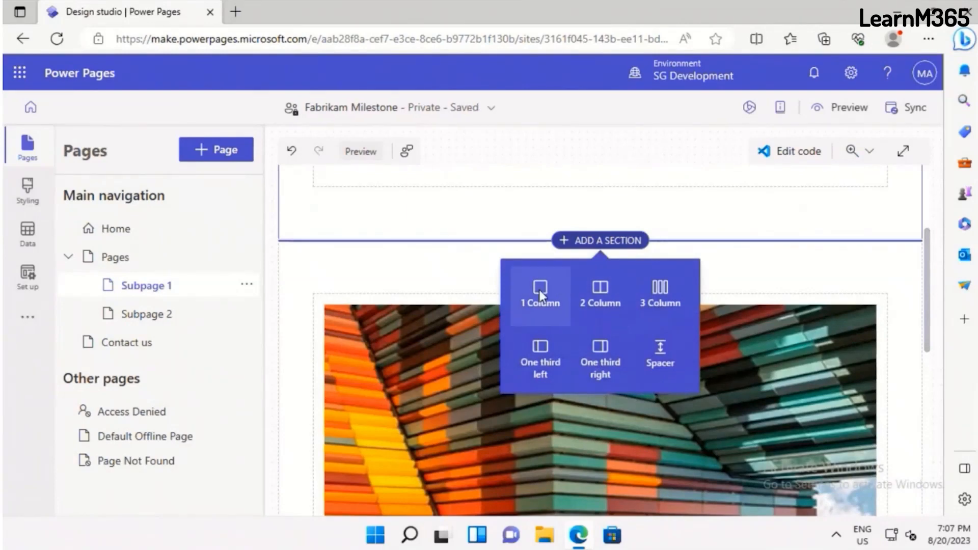
left_click(540, 290)
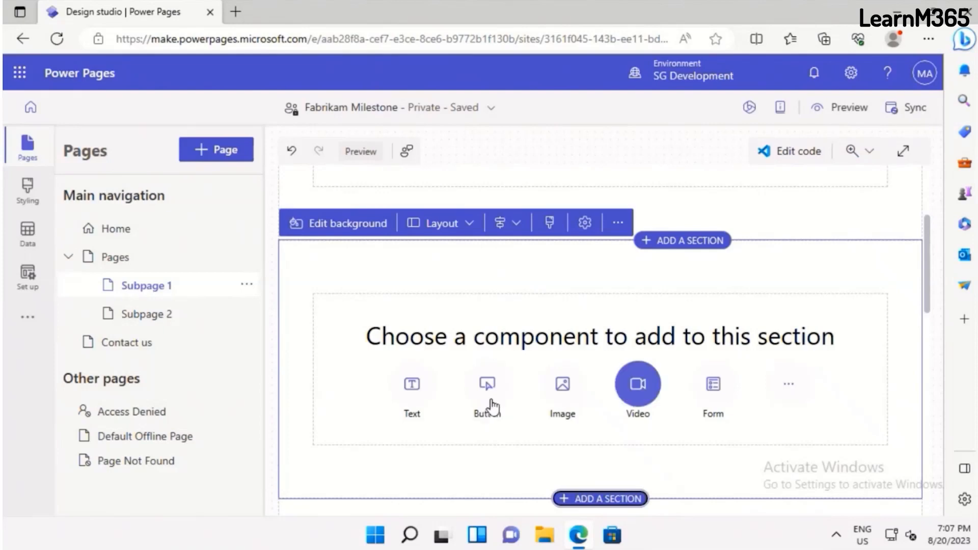
Insert a List component in the new section, using the Course table and its Active Courses view
left_click(793, 392)
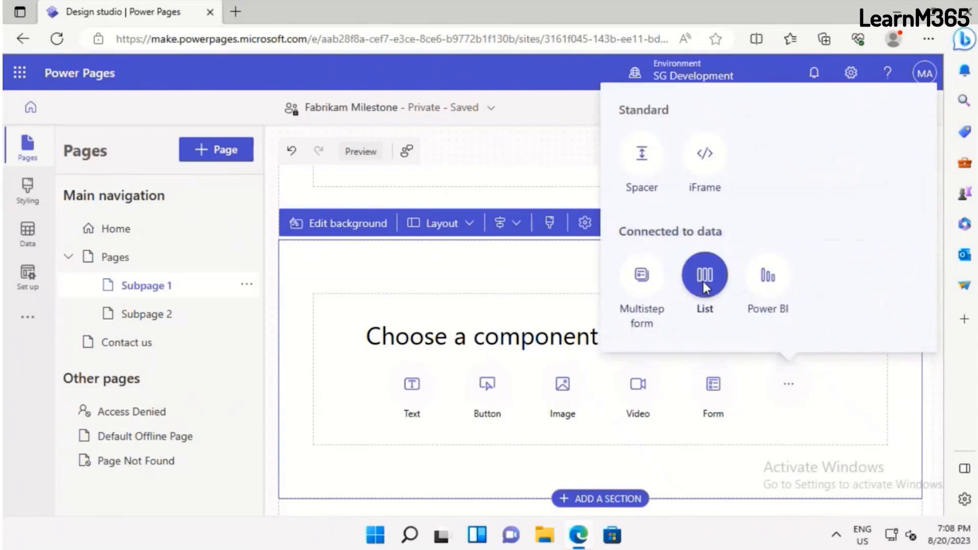
left_click(704, 277)
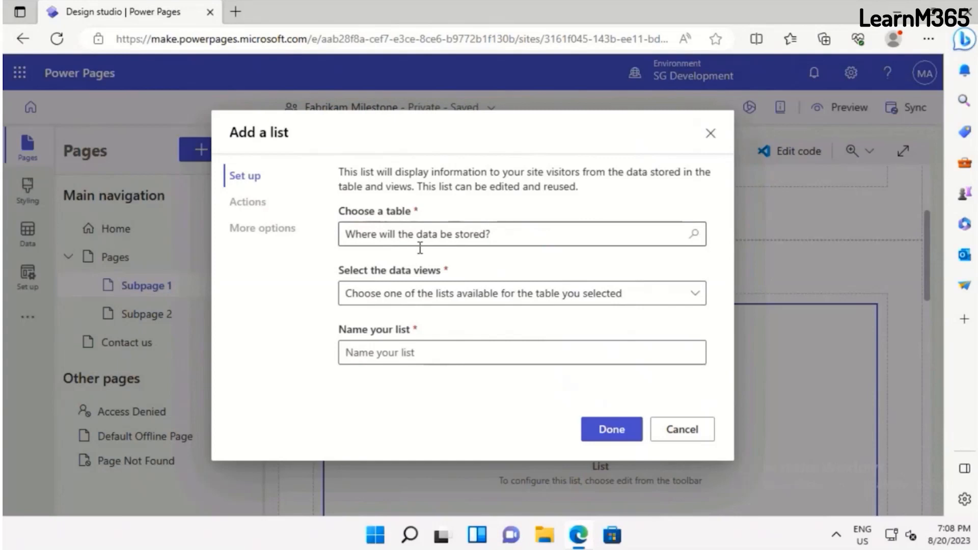
left_click(630, 230)
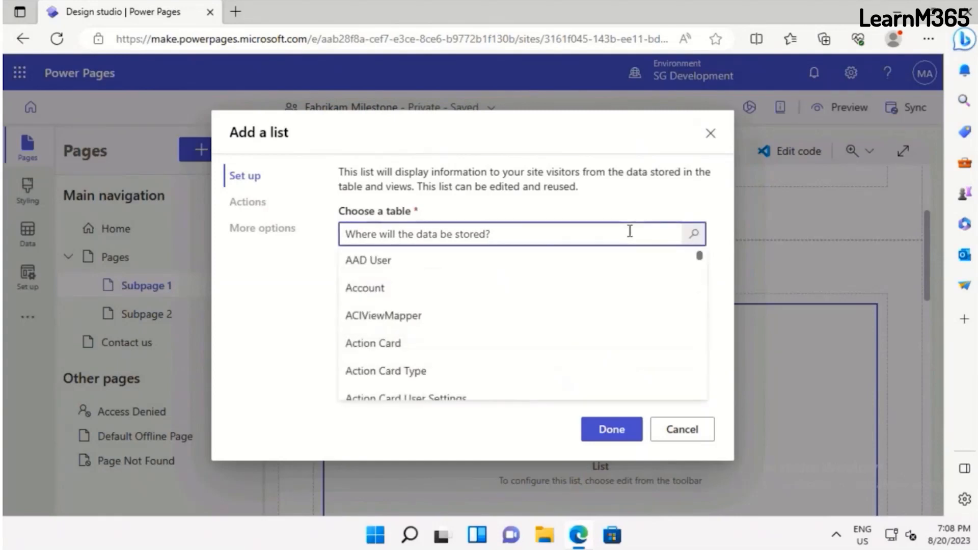
type("Cours")
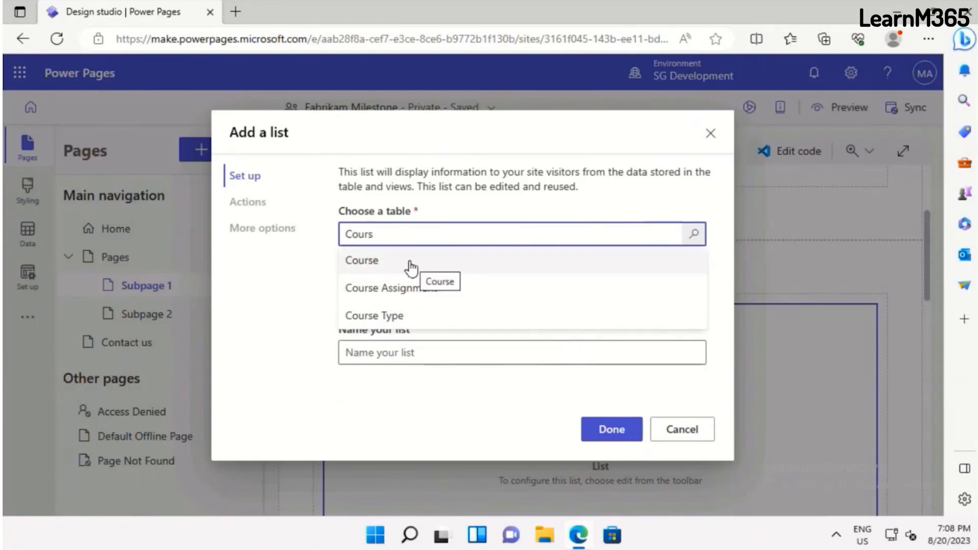
left_click(410, 265)
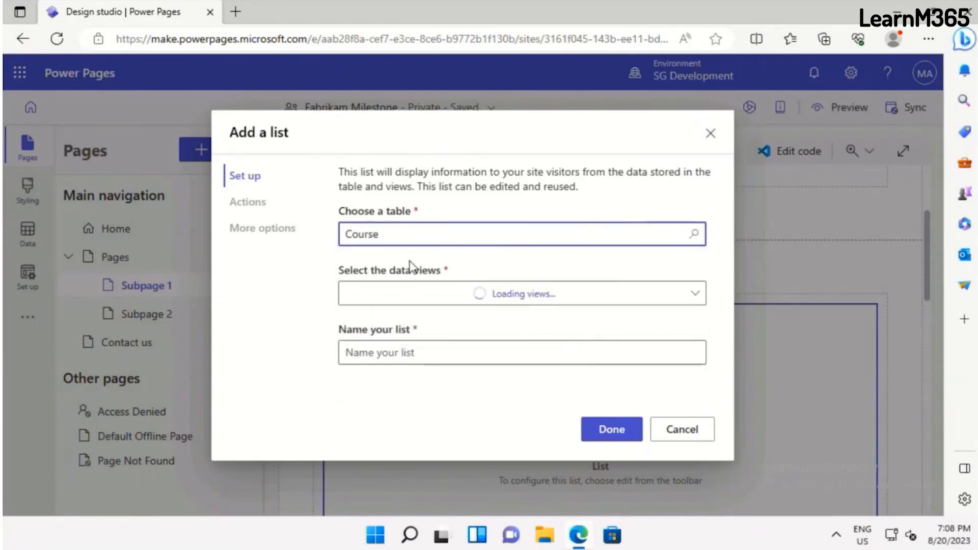
left_click(629, 297)
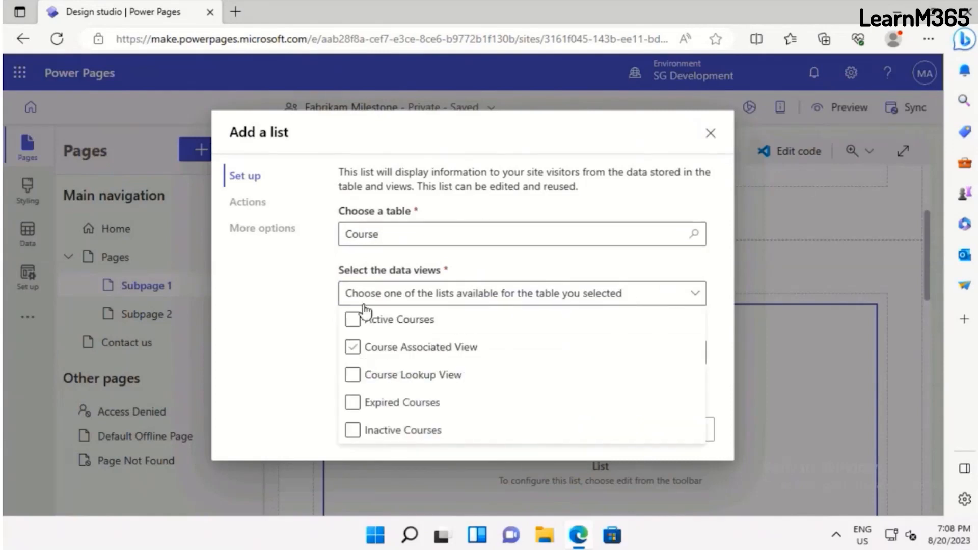
left_click(353, 320)
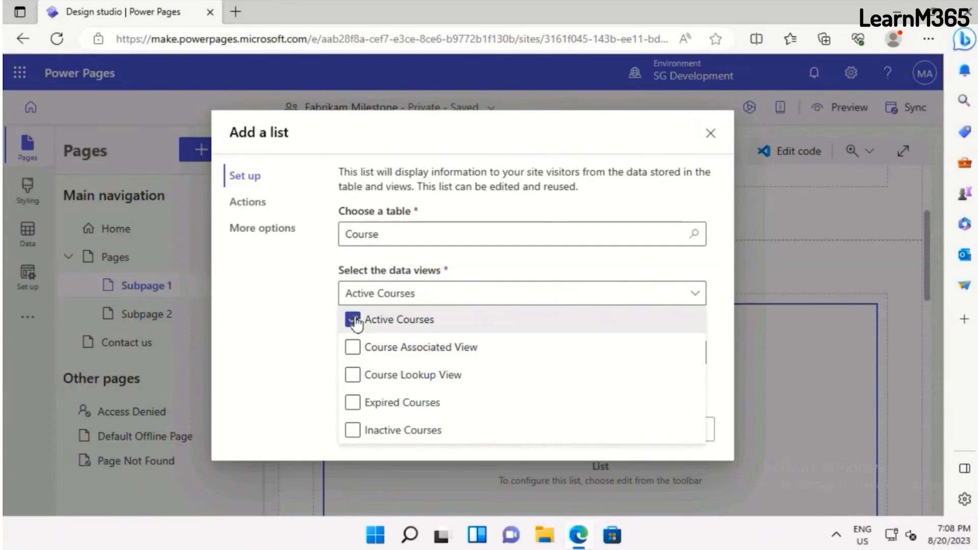
left_click(731, 315)
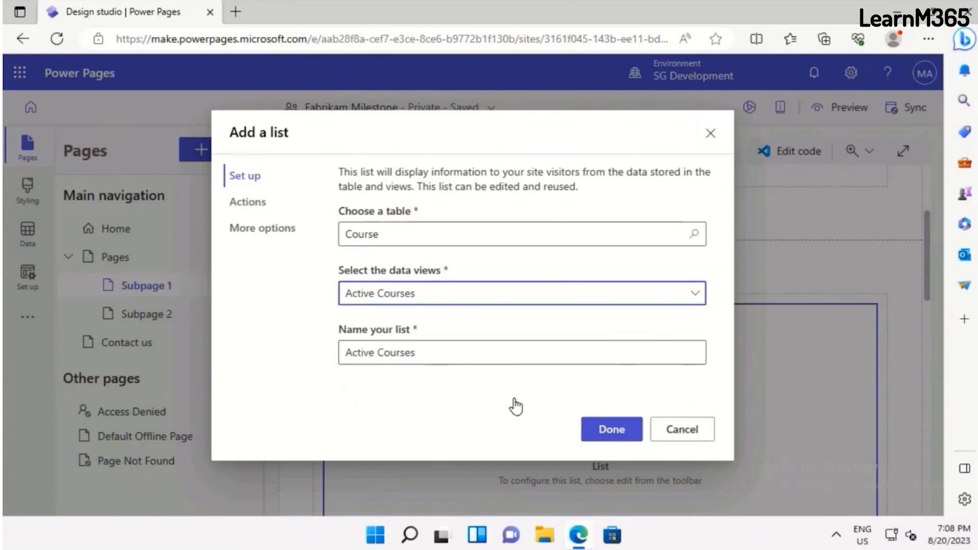
Name the list "Courses Offered" and finish adding it to the page
left_click(461, 352)
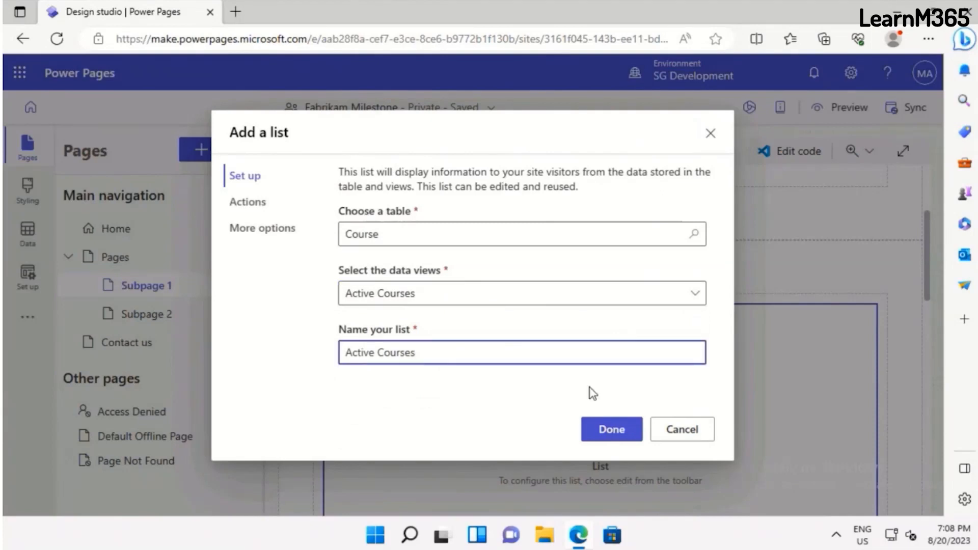
key("Home")
key("Delete")
key("Delete")
key("Delete")
key("Delete")
key("Delete")
key("Delete")
key("Delete")
key("End")
type("Off")
type("d")
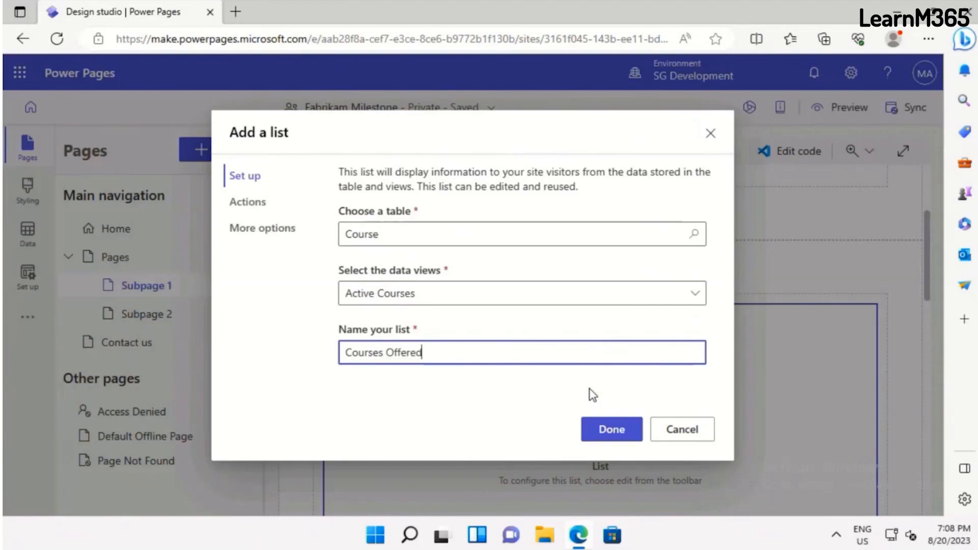
left_click(600, 428)
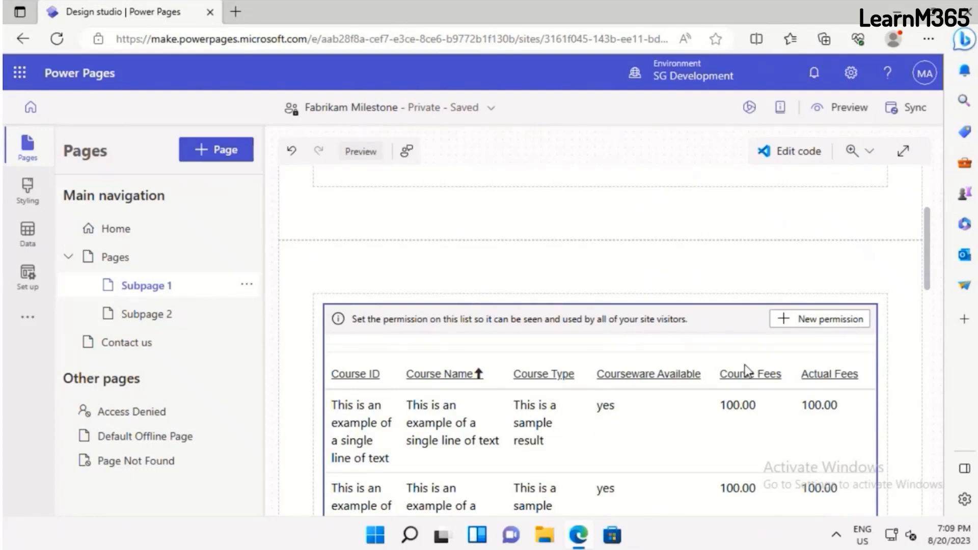
Start a new table permission for the Courses Offered list and open its role selection
left_click(827, 324)
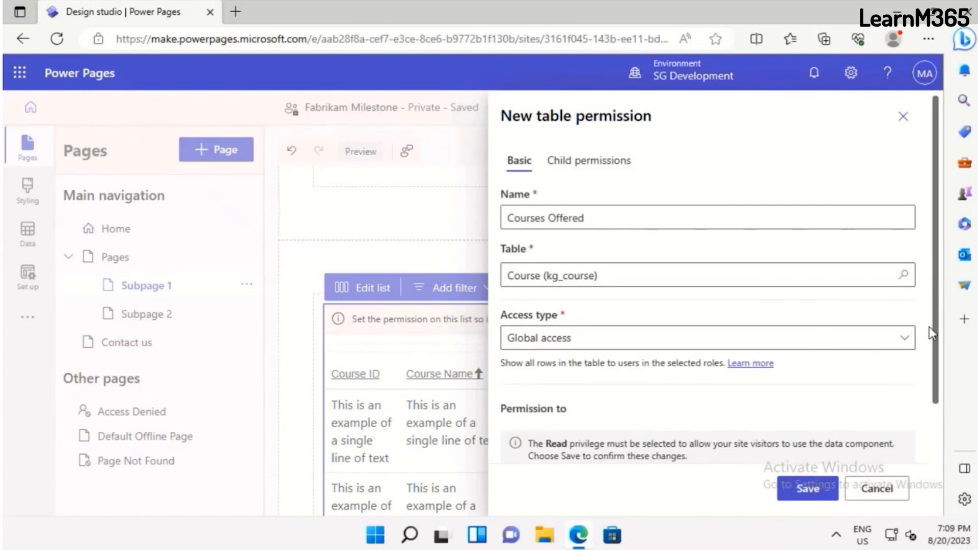
scroll(936, 395, "down", 2)
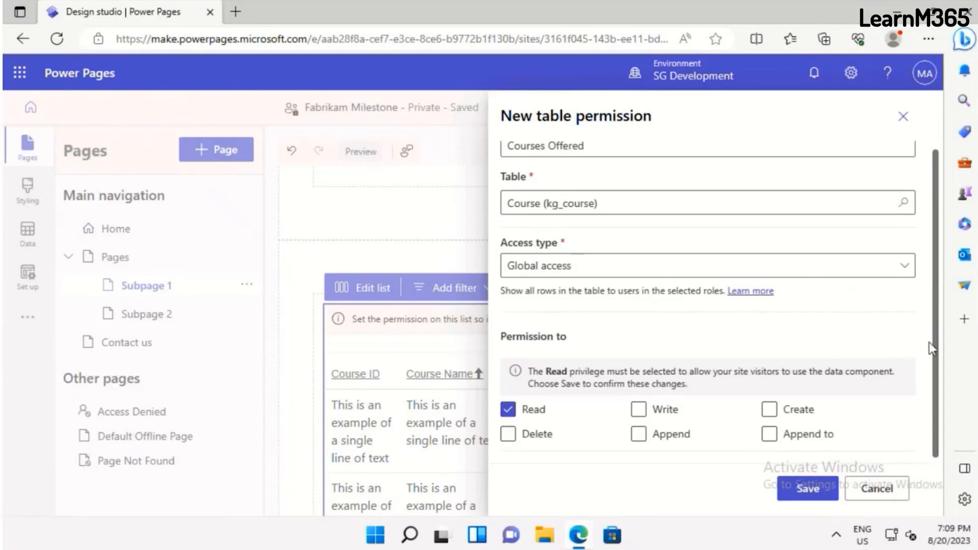
scroll(940, 461, "down", 2)
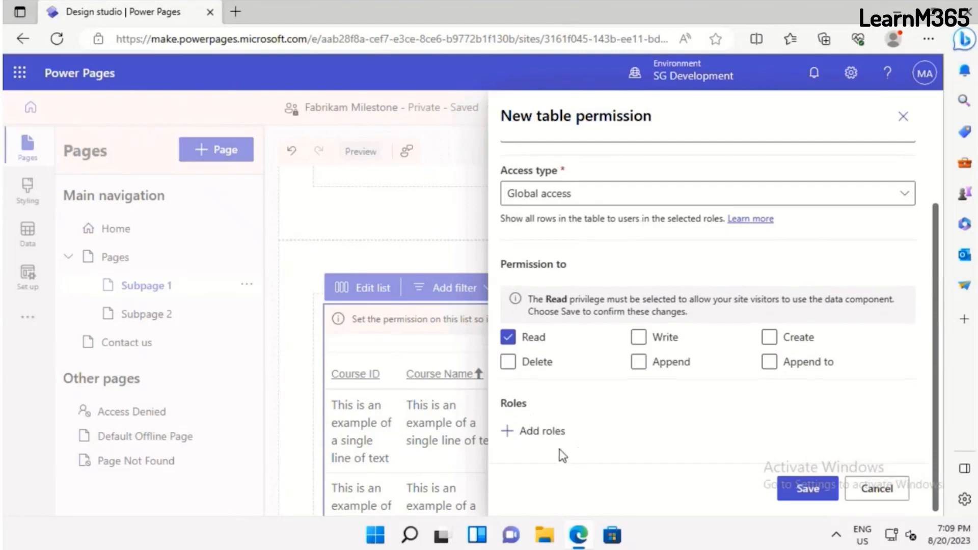
left_click(537, 432)
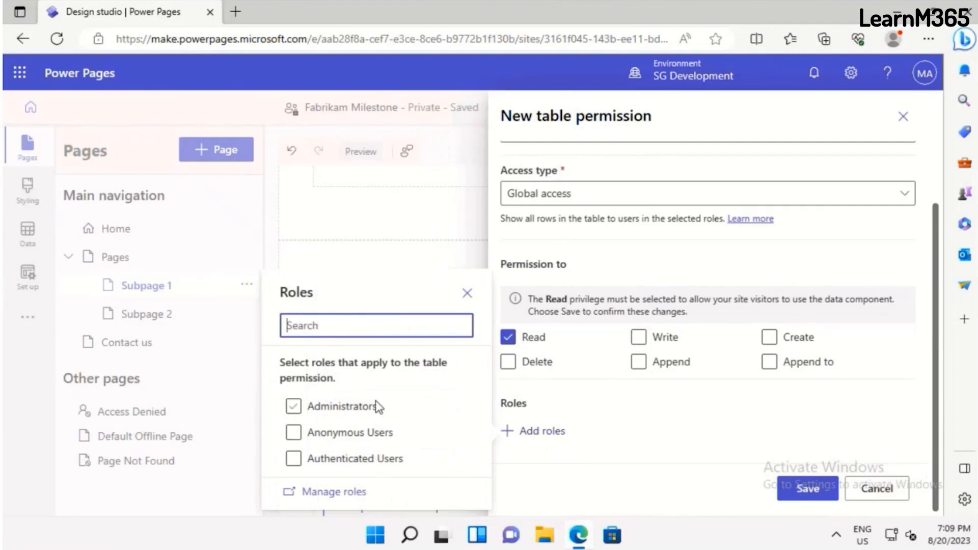
left_click(391, 438)
left_click(328, 410)
left_click(348, 437)
left_click(362, 465)
left_click(364, 410)
left_click(307, 408)
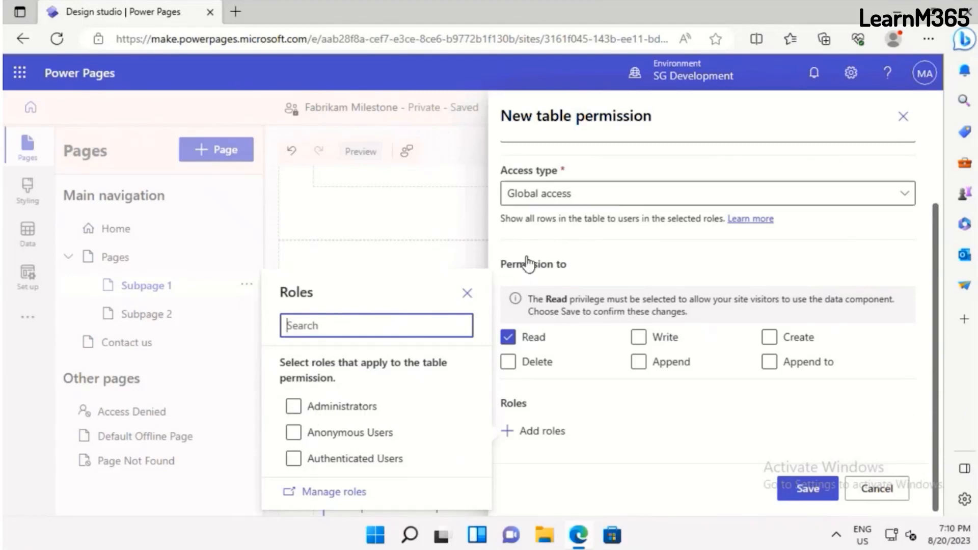
Assign the Administrators, Anonymous Users and Authenticated Users roles to the permission and save it, keeping the data visible to anyone
left_click(293, 406)
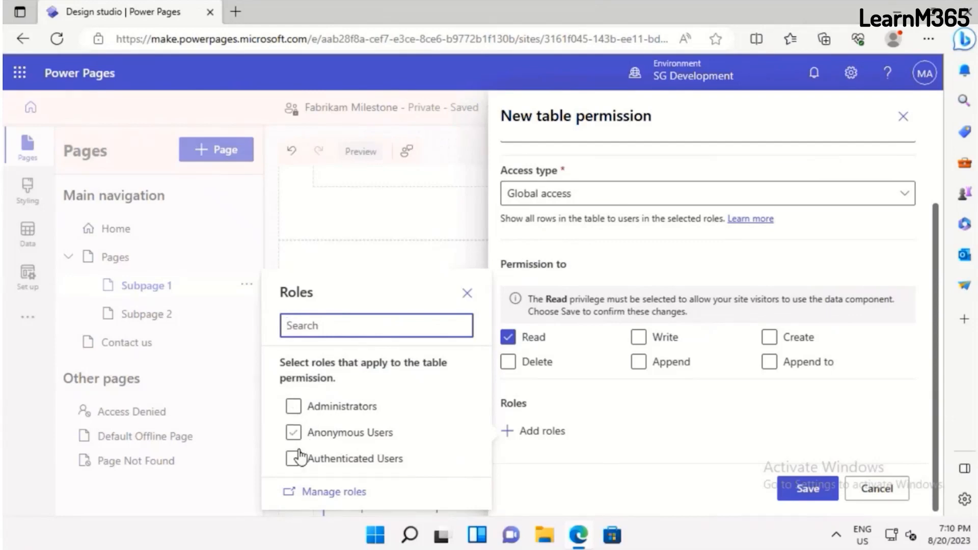
left_click(295, 433)
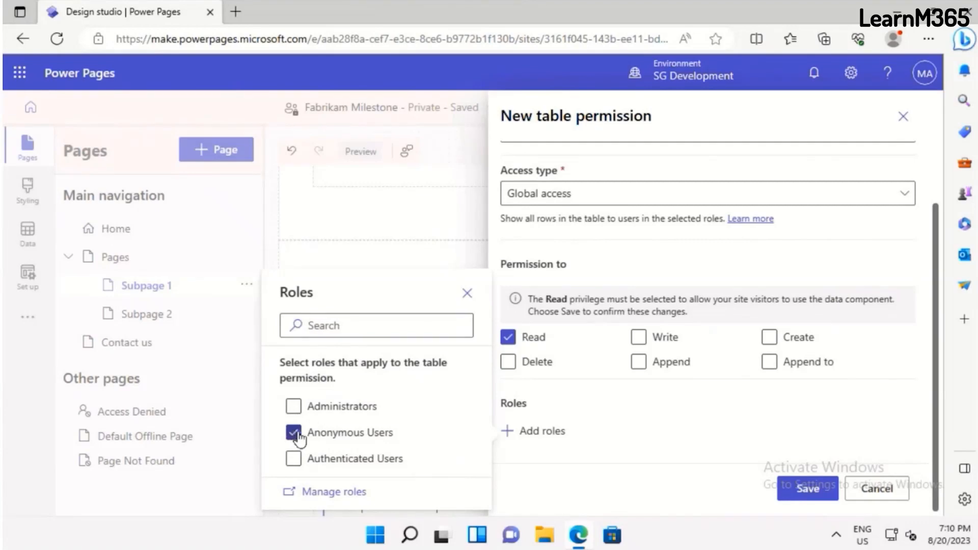
left_click(294, 459)
left_click(300, 406)
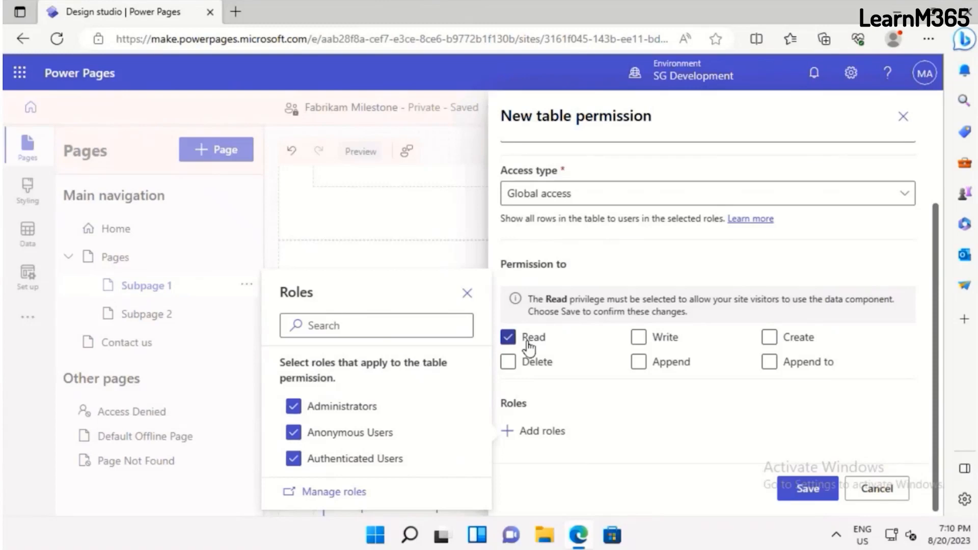
left_click(801, 495)
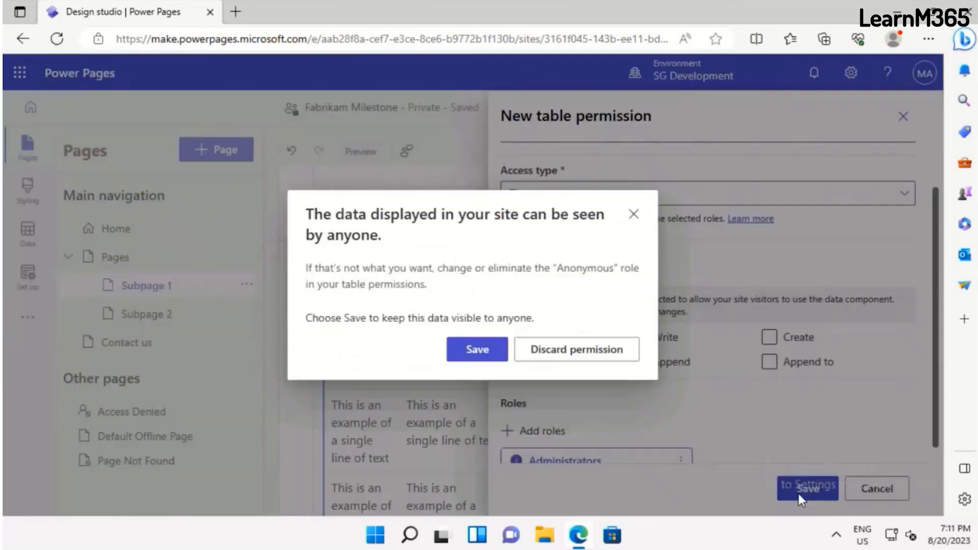
left_click(464, 360)
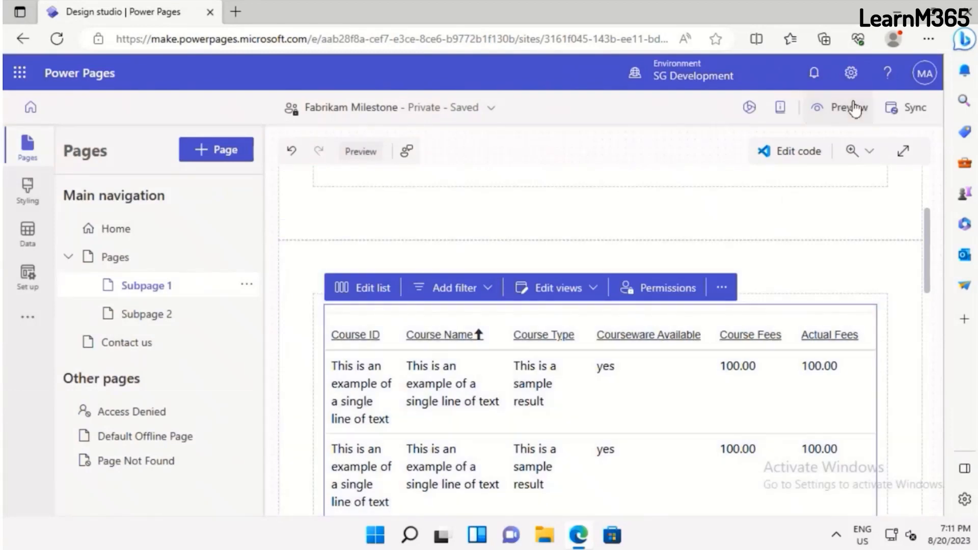
Preview the site at desktop size, check the course list on Subpage 1 and close the preview
left_click(856, 108)
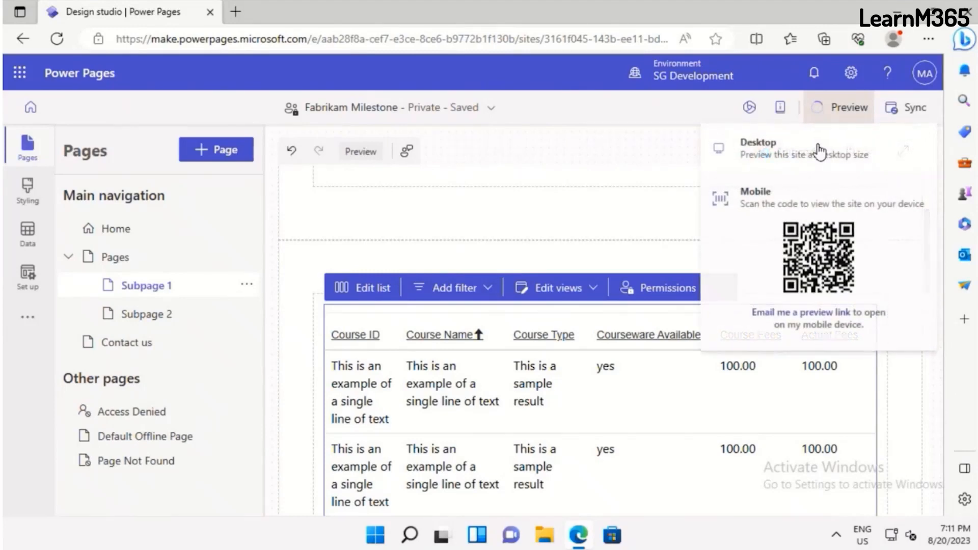
left_click(818, 152)
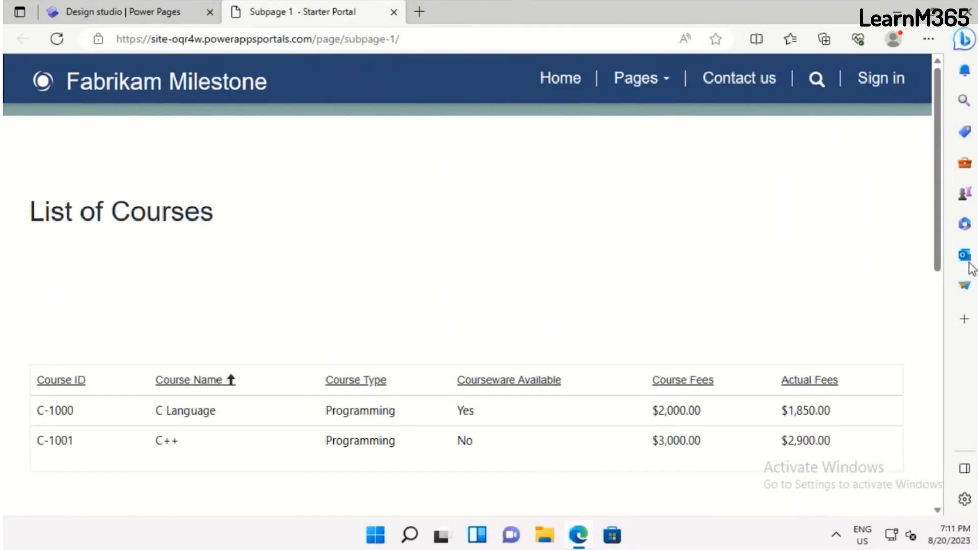
scroll(932, 313, "down", 2)
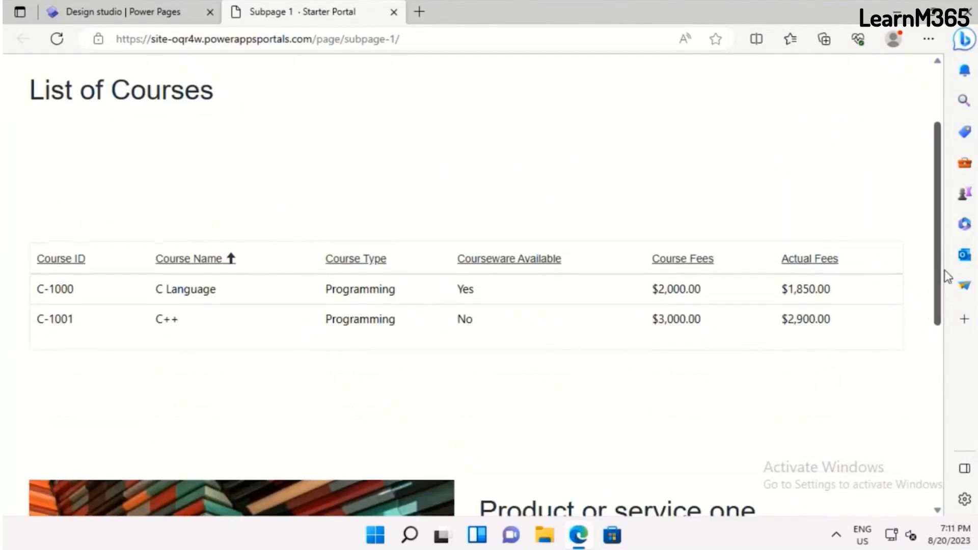
scroll(928, 285, "up", 2)
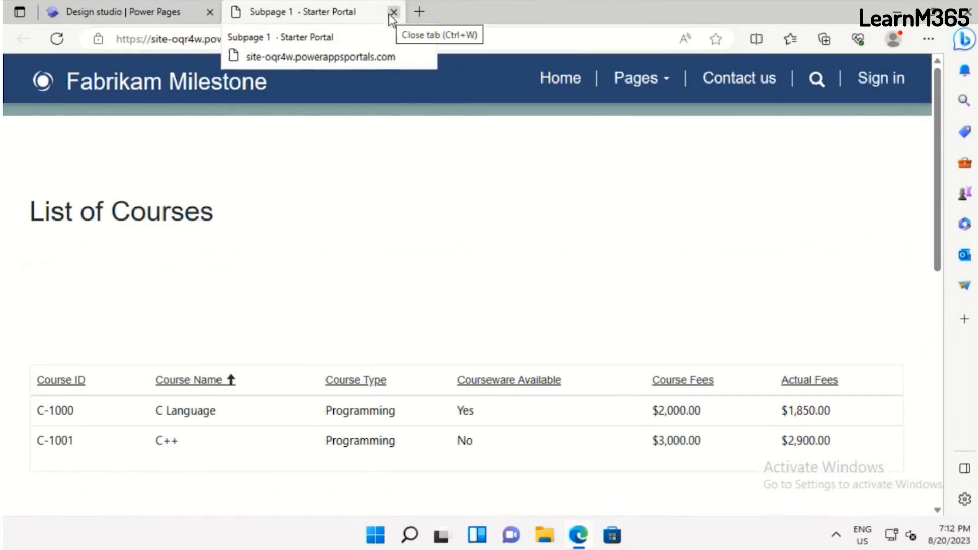
key("ctrl+w")
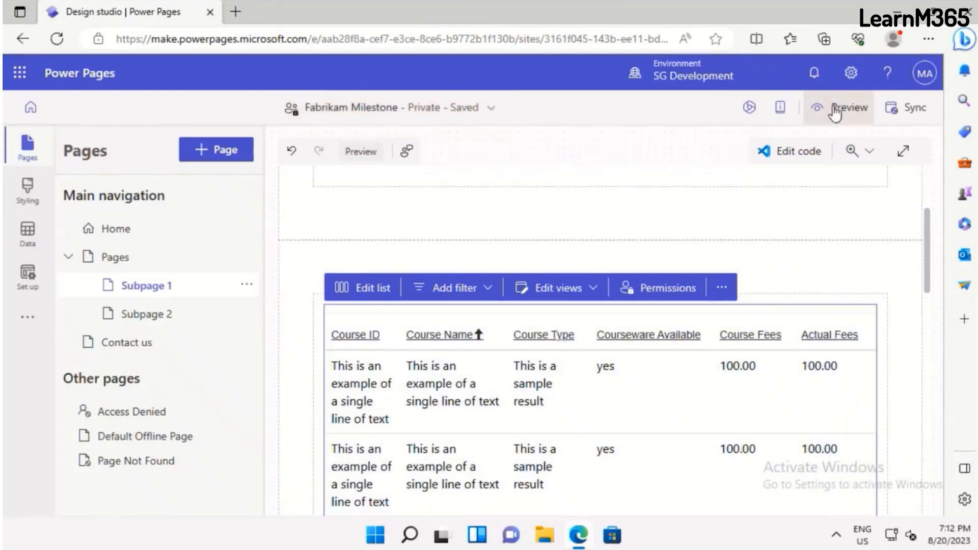
Review the Fabrikam Milestone site details in the Set up workspace
left_click(835, 109)
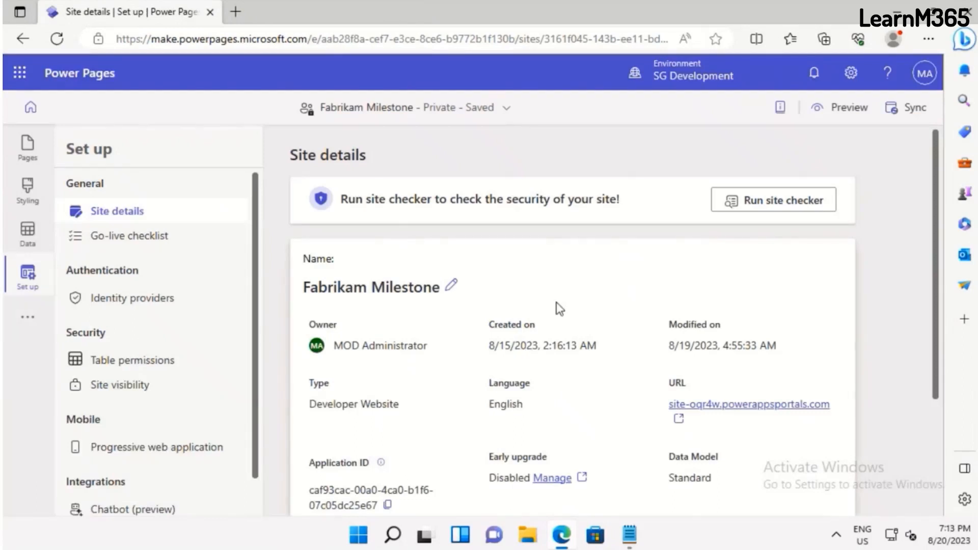
scroll(559, 309, "down", 2)
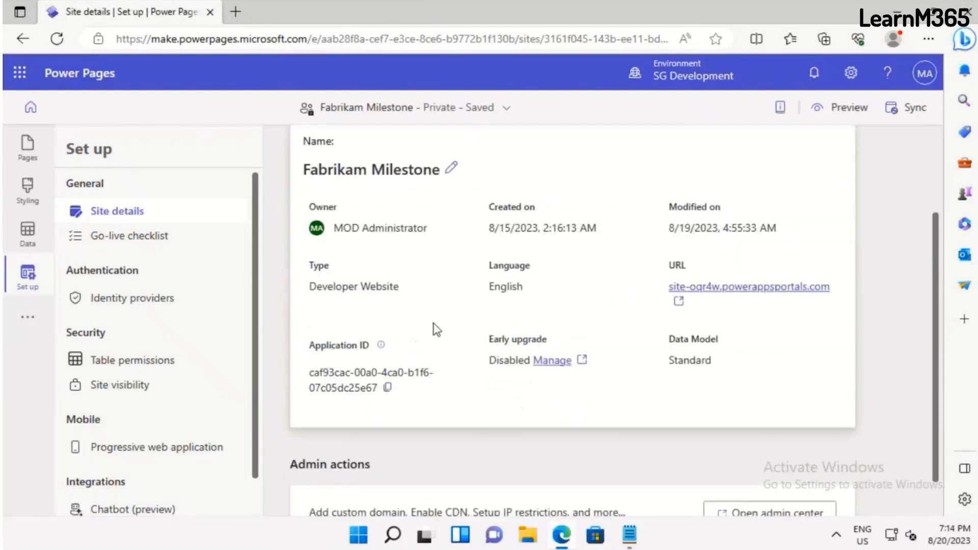
scroll(437, 329, "down", 1)
scroll(506, 312, "up", 3)
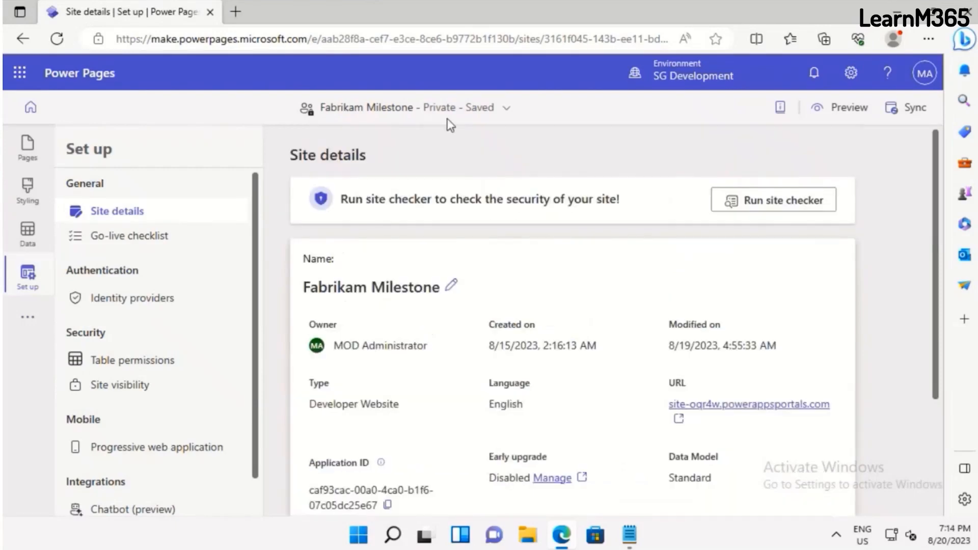
Set the site visibility to Public through the site visibility management and confirm the change
left_click(505, 116)
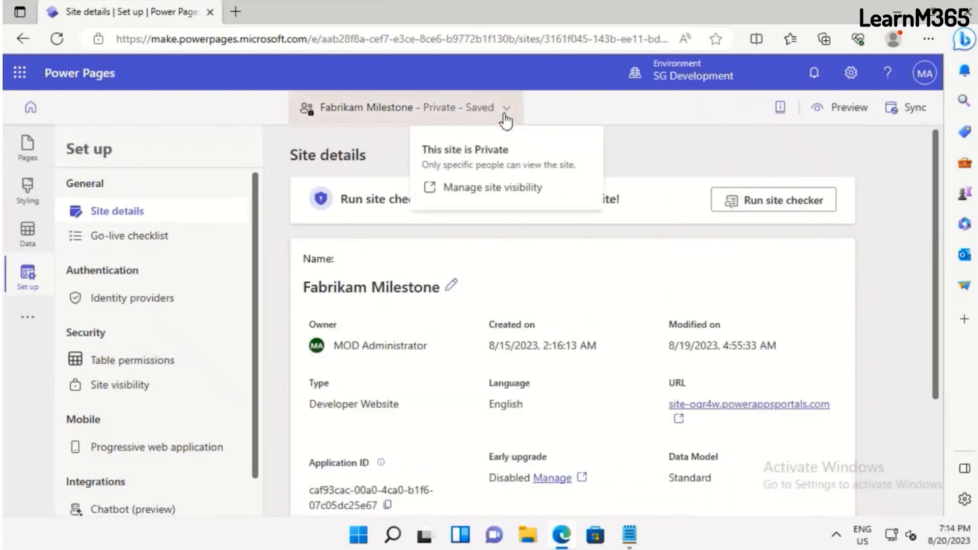
left_click(467, 188)
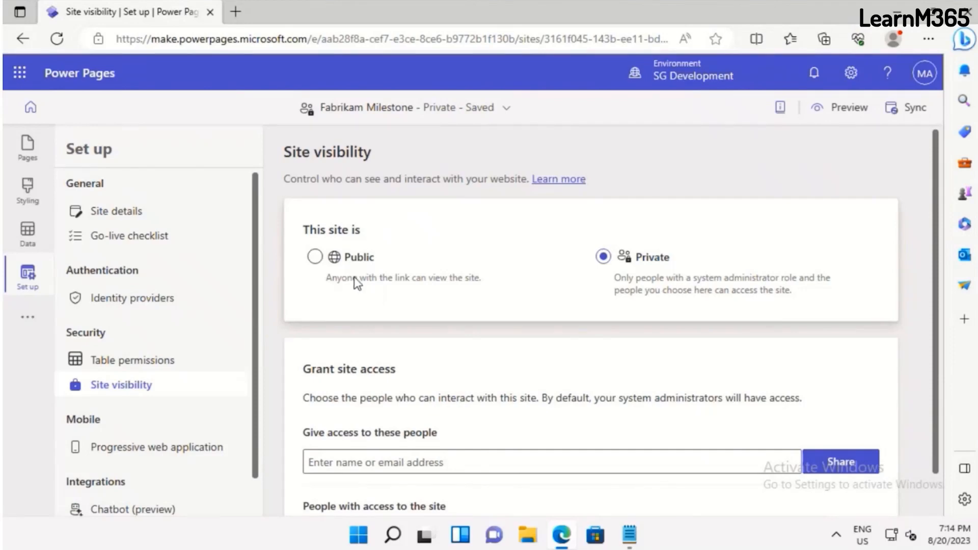
left_click(337, 306)
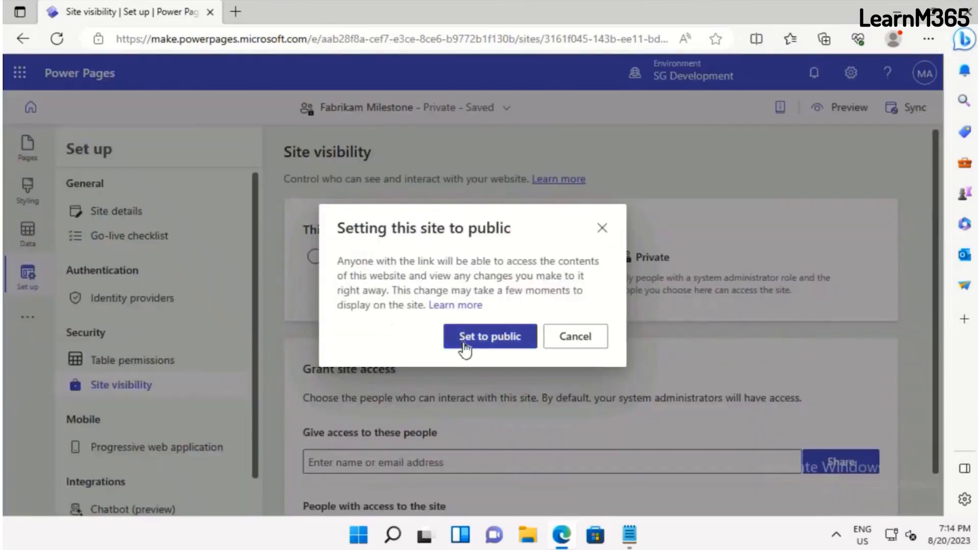
left_click(465, 349)
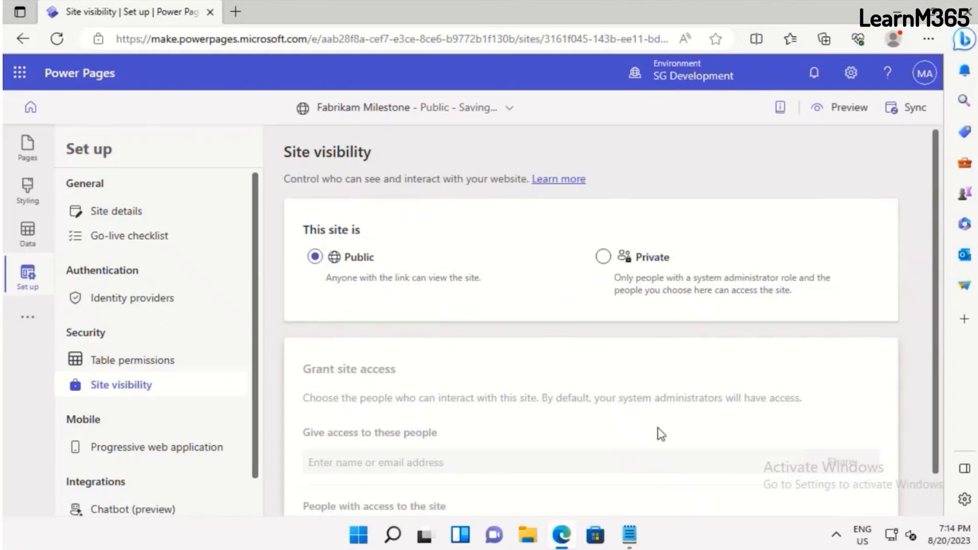
scroll(658, 428, "down", 1)
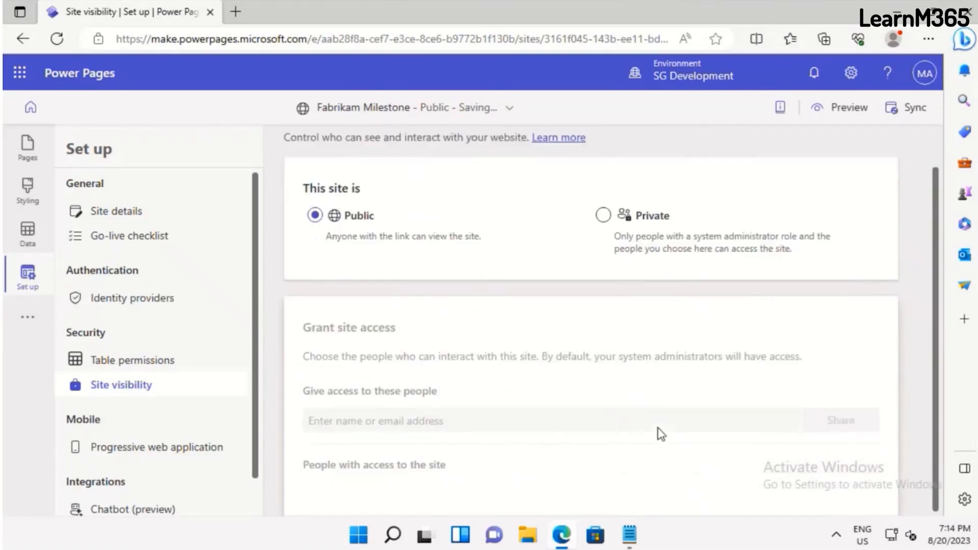
scroll(658, 436, "up", 1)
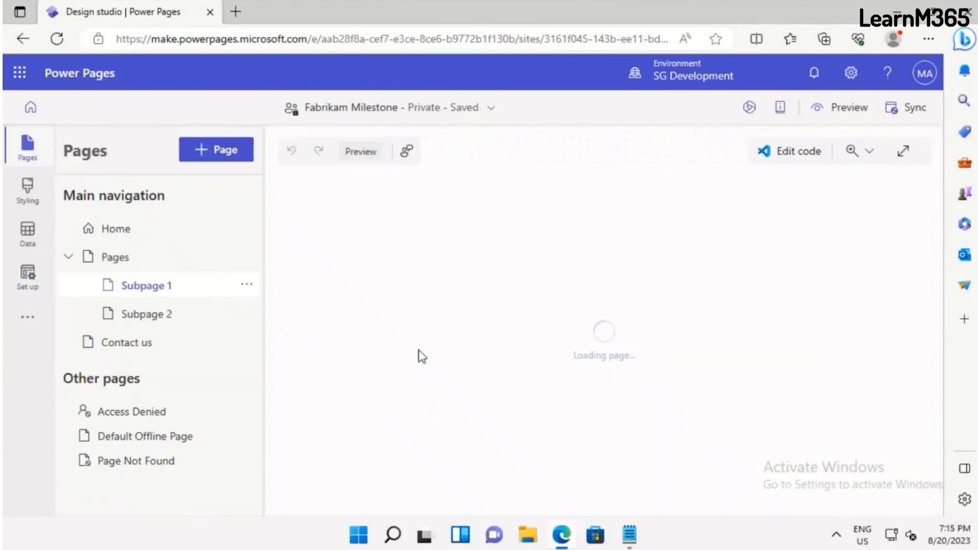
Rename Subpage 1 as Courses Offered in its page settings
scroll(574, 400, "down", 5)
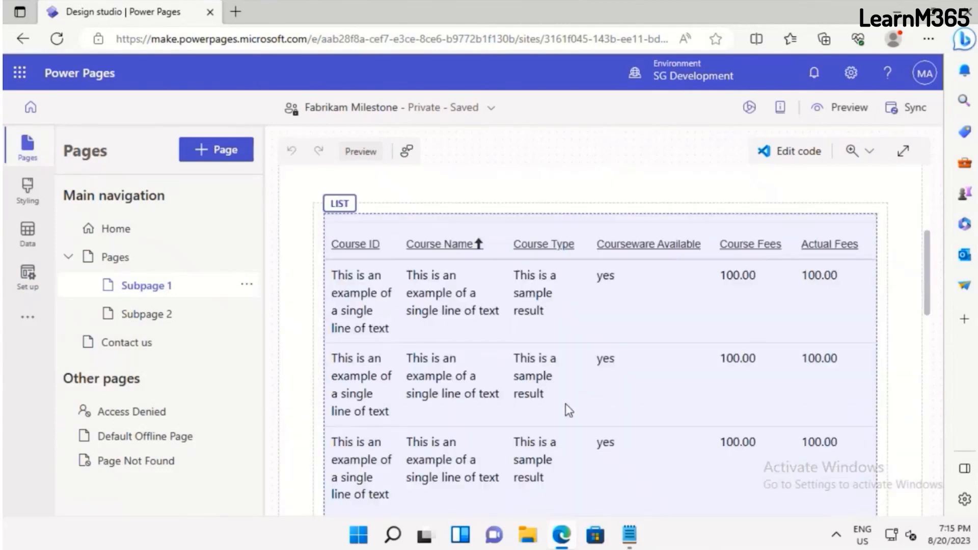
scroll(566, 404, "down", 5)
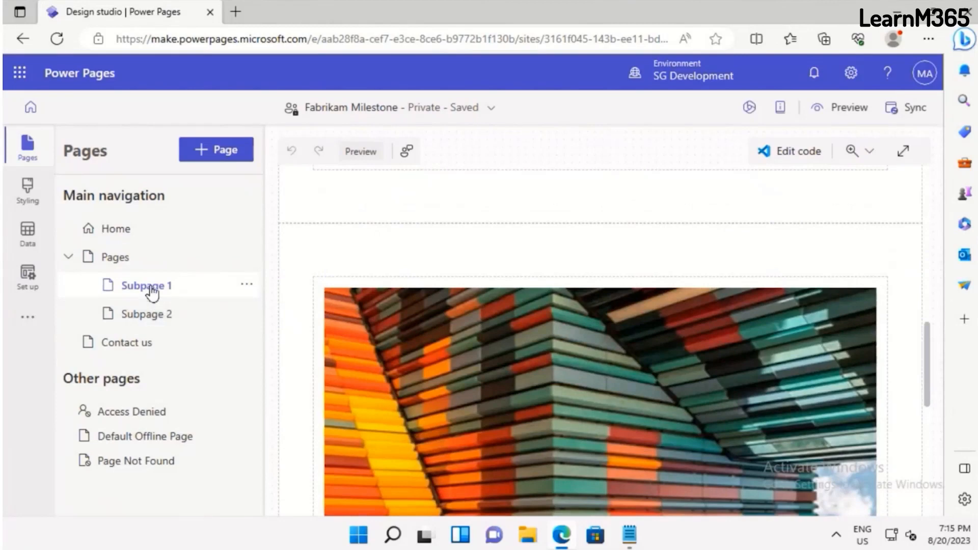
left_click(250, 286)
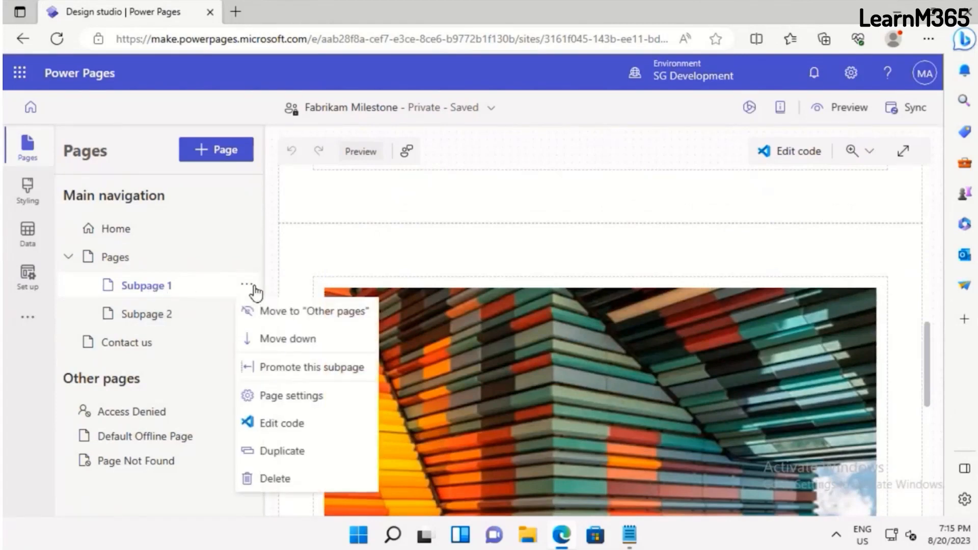
left_click(297, 401)
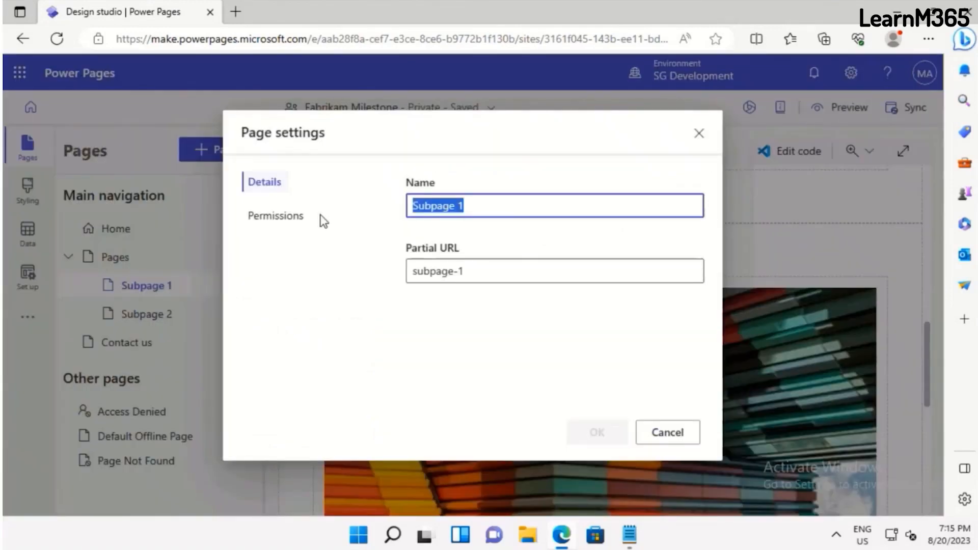
type("List")
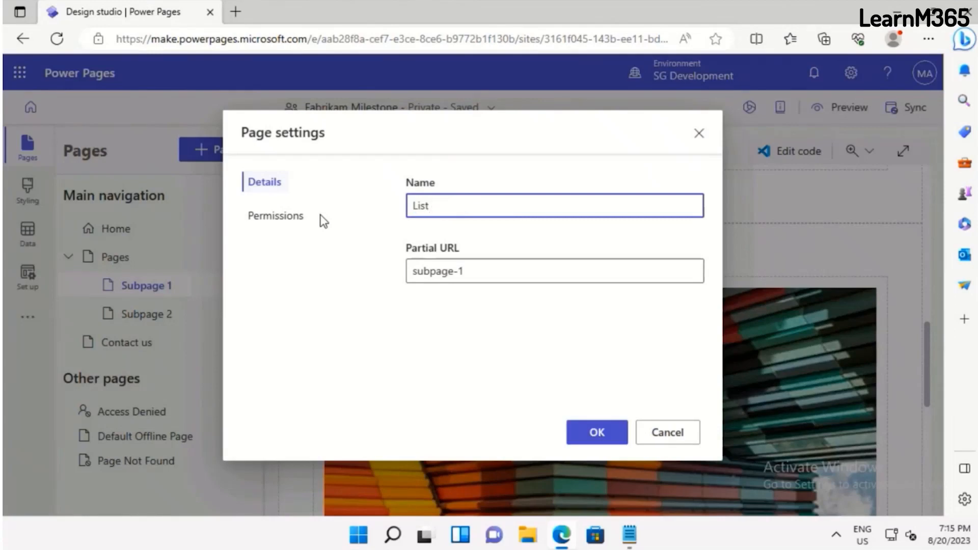
key("ctrl+a")
type("Courses")
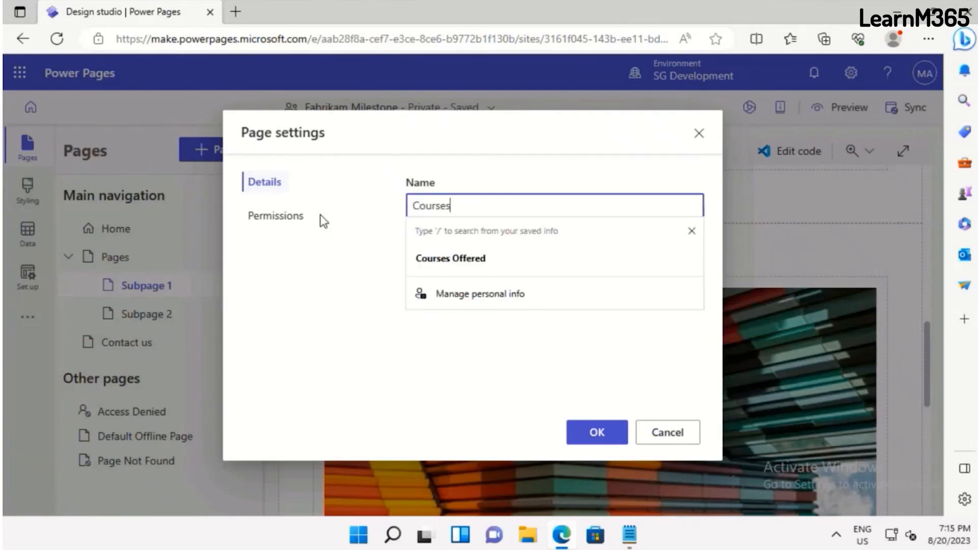
type(" Offere")
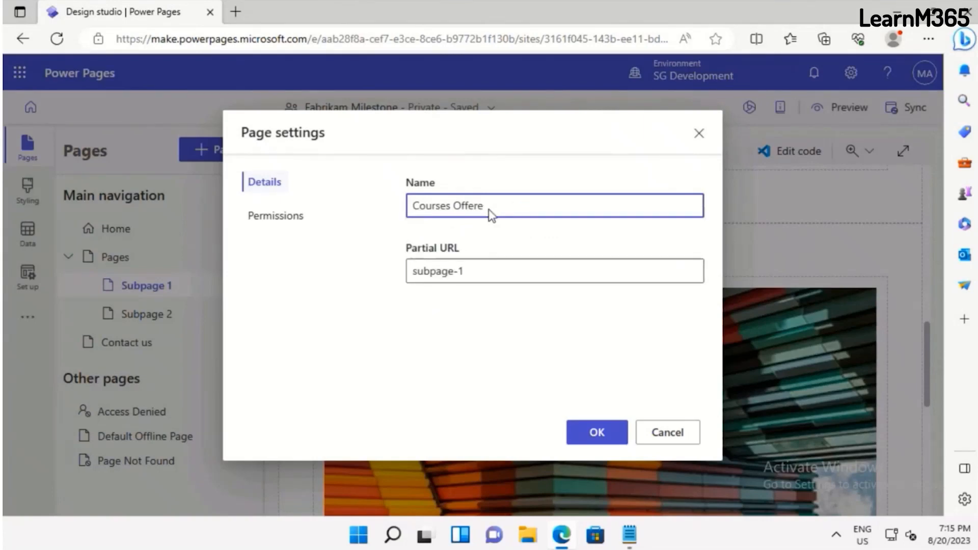
type("ed")
key("Left")
key("BackSpace")
Set the page's partial URL to Courses, check its visibility permissions and apply the page settings
left_click(496, 270)
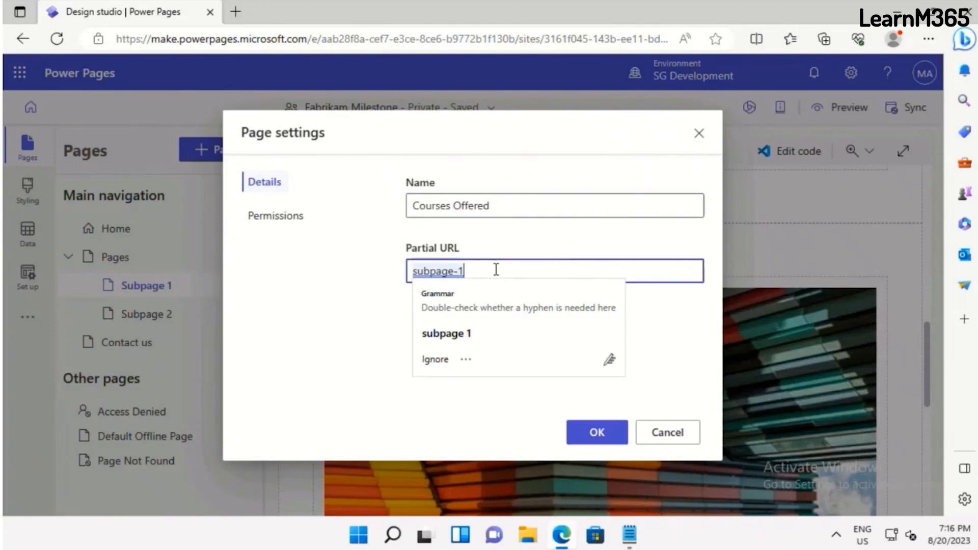
type("Course")
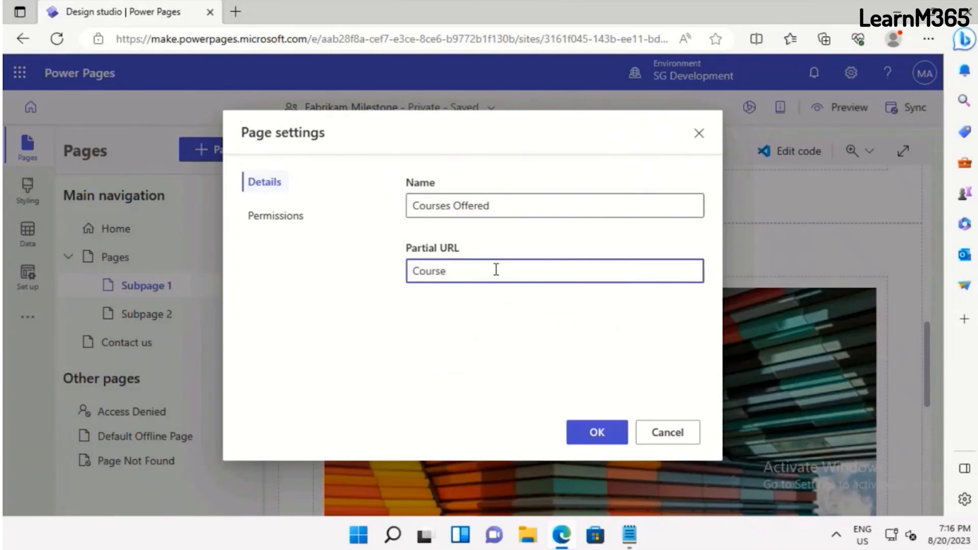
type("s")
left_click(277, 216)
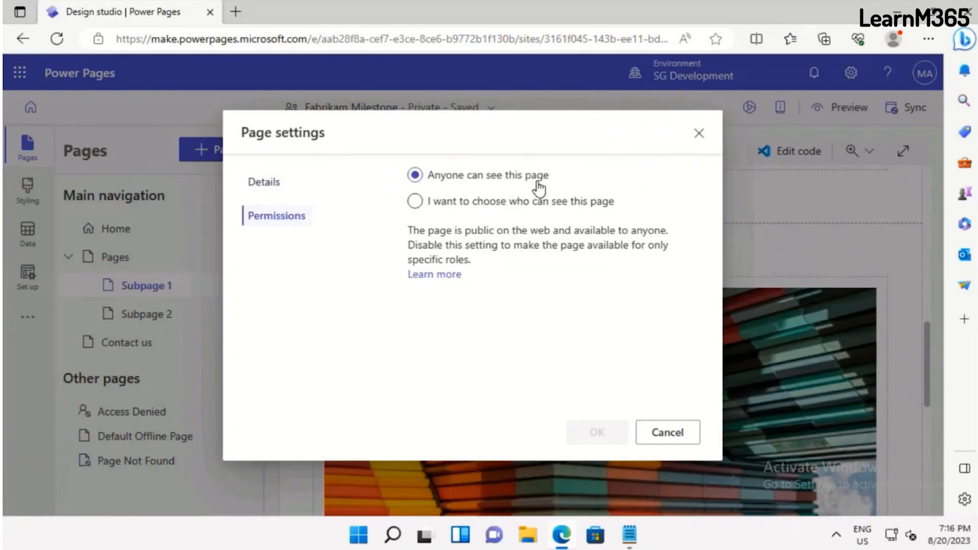
left_click(479, 208)
left_click(272, 189)
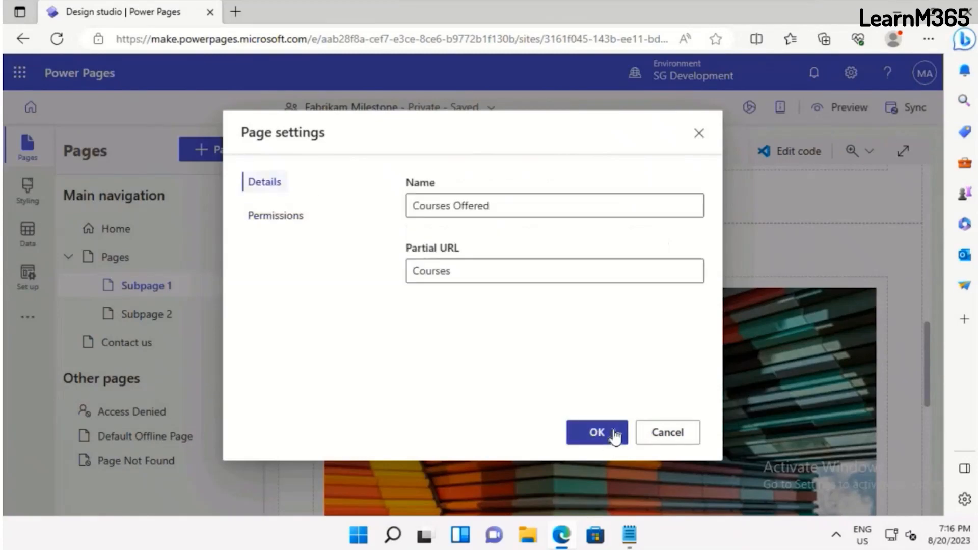
left_click(614, 432)
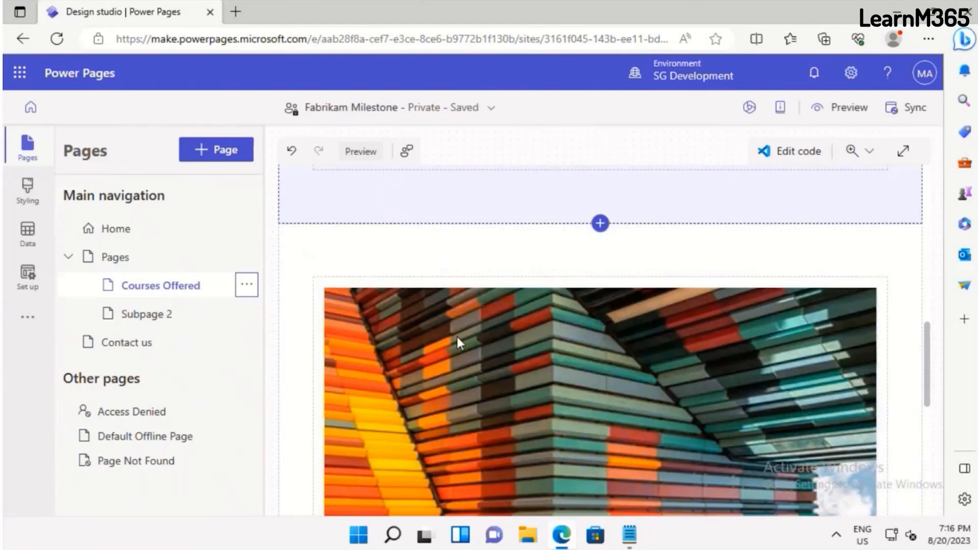
Change the name of Subpage 2 to New Registration in its page settings
left_click(247, 314)
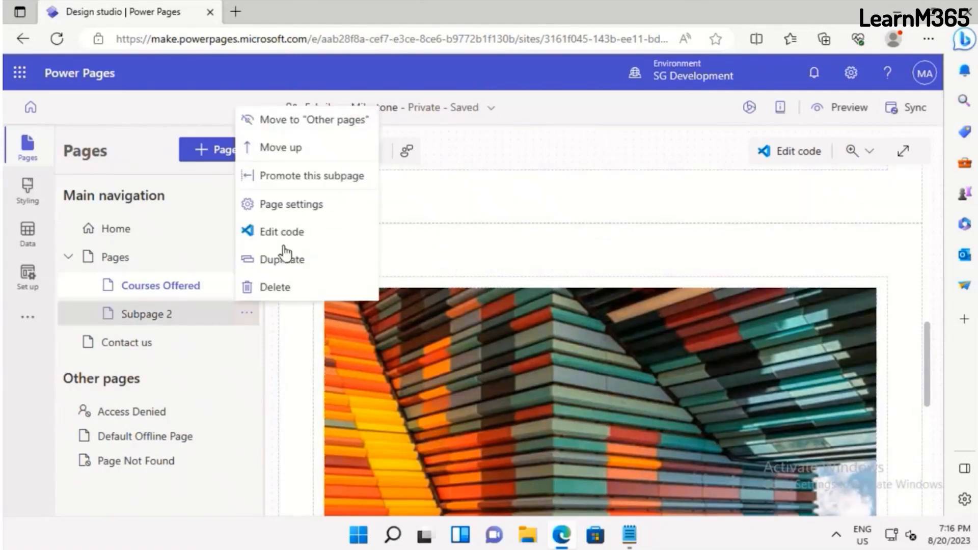
left_click(286, 219)
left_click(541, 206)
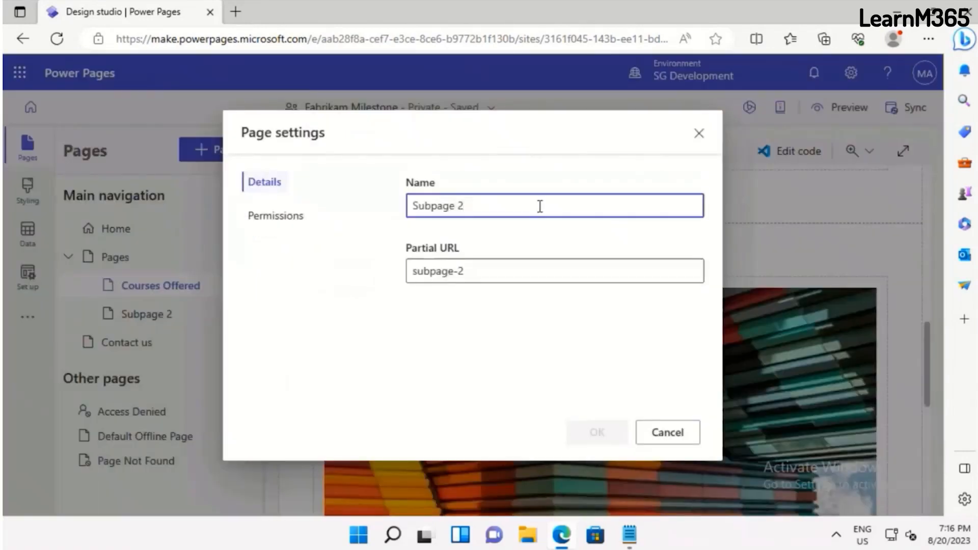
key("ctrl+a")
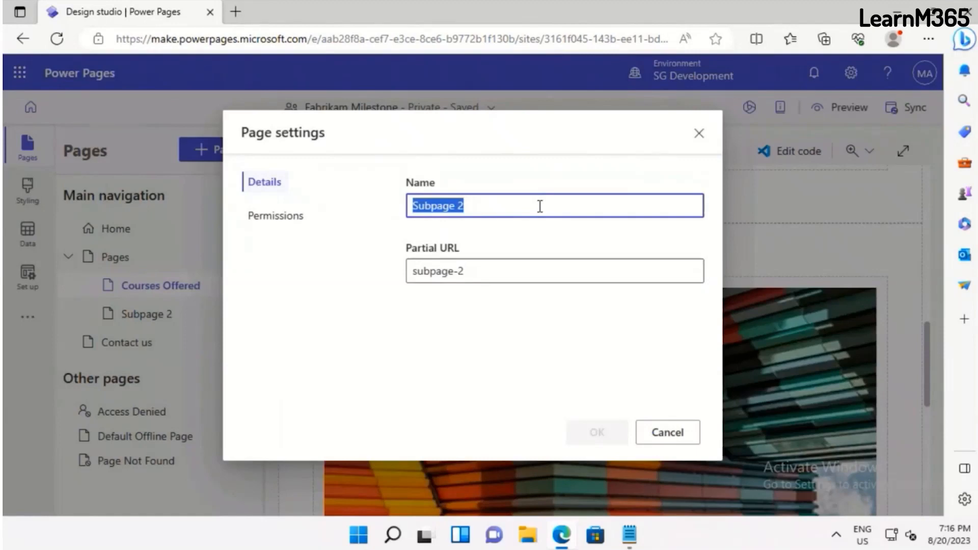
type("New")
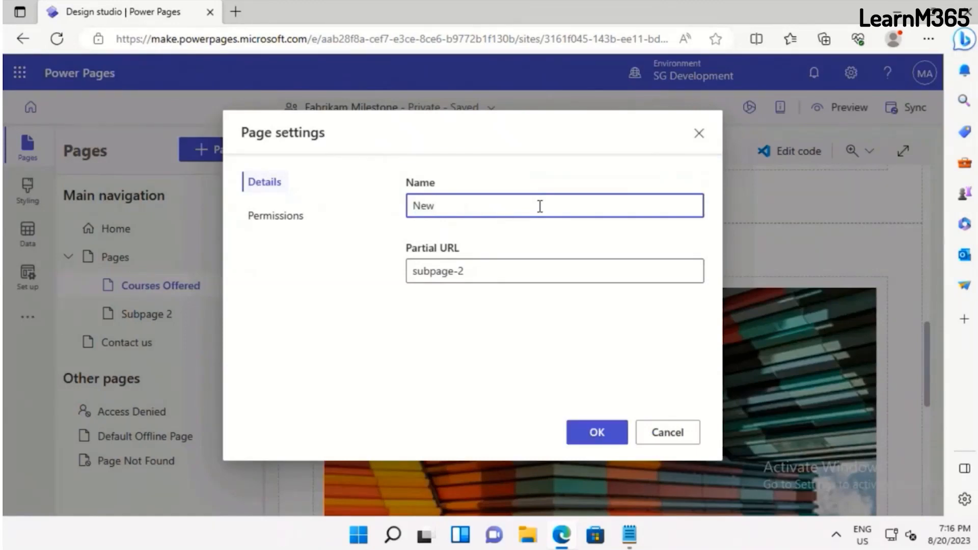
type(" Registration")
Set the New Registration page's partial URL to Student-registration and apply the settings
left_click(521, 271)
key("ctrl+a")
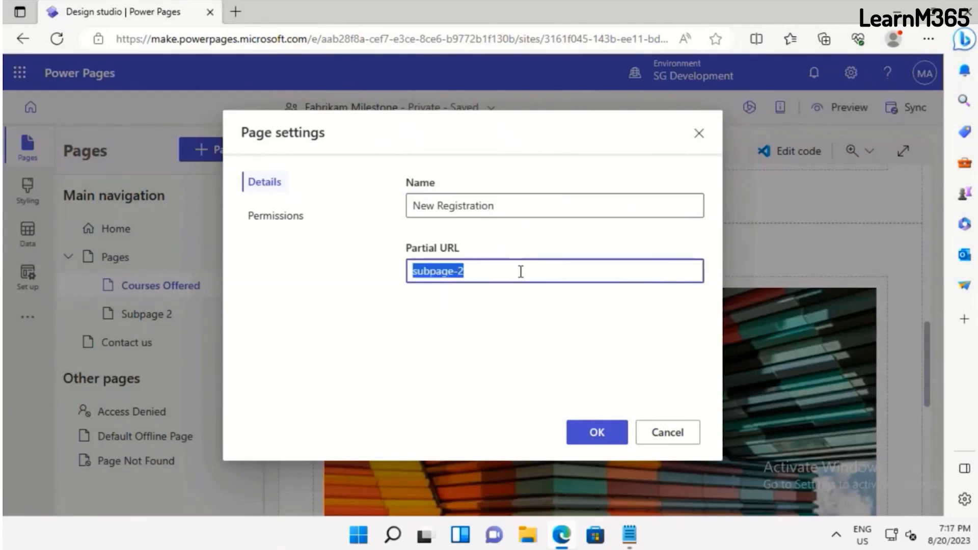
type("Stude")
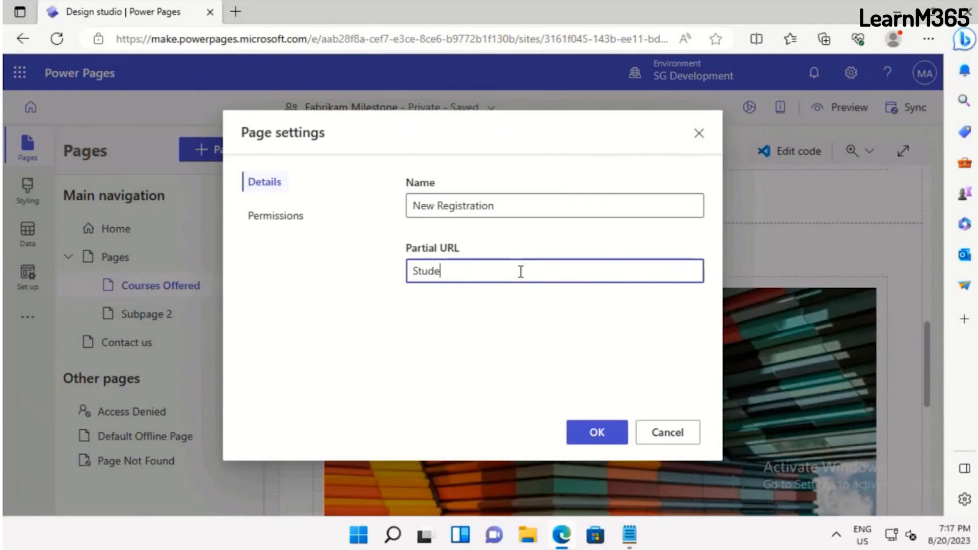
type("nt-registration")
left_click(598, 430)
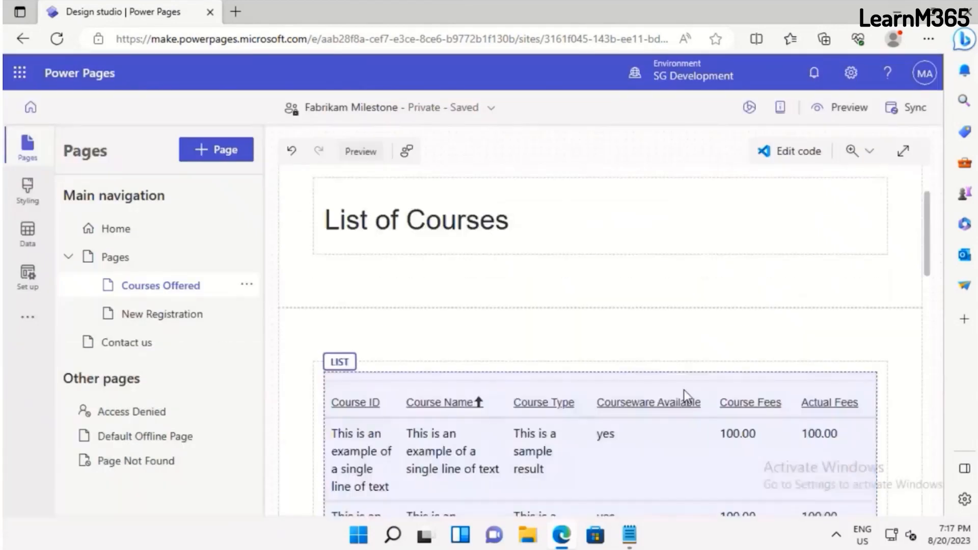
Replace the heading on the New Registration page with Register as a Student
left_click(159, 315)
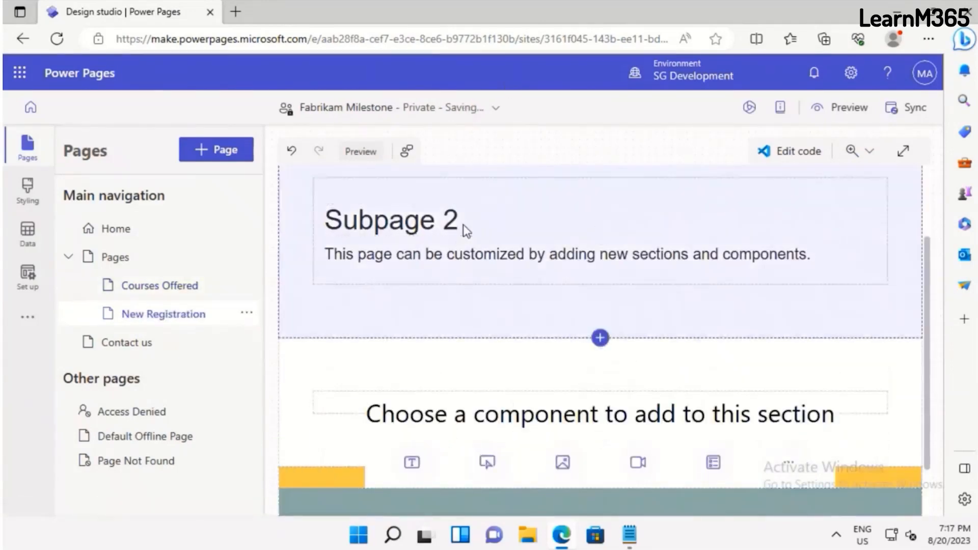
left_click(465, 227)
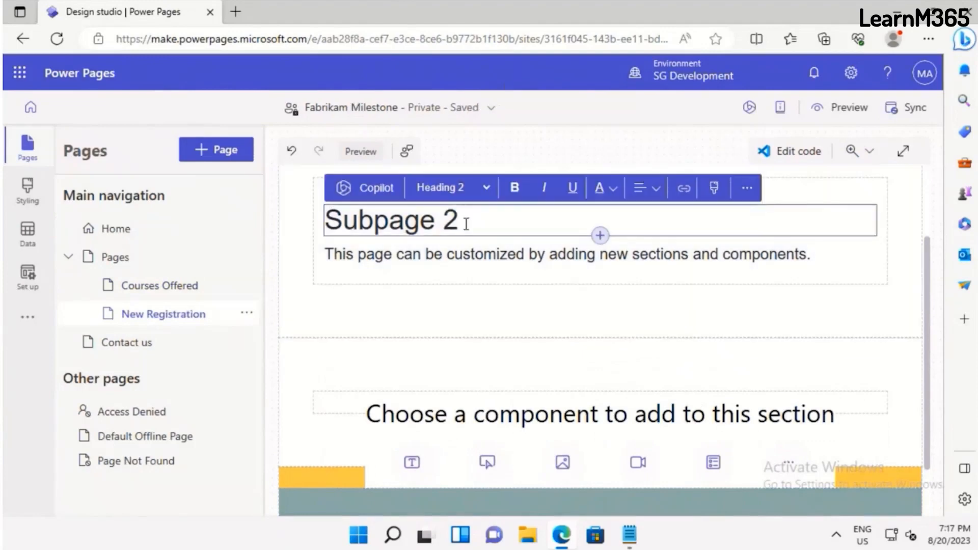
triple_click(466, 224)
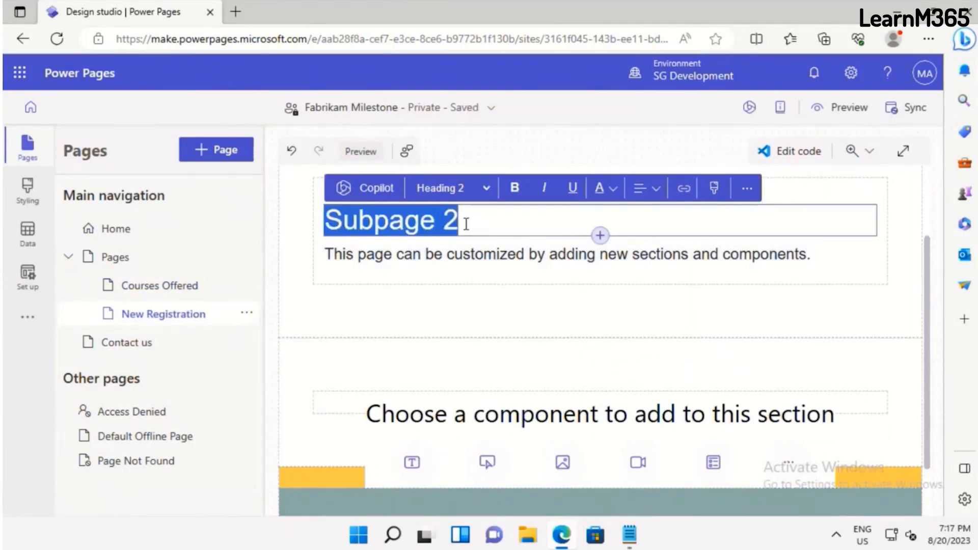
type("Register")
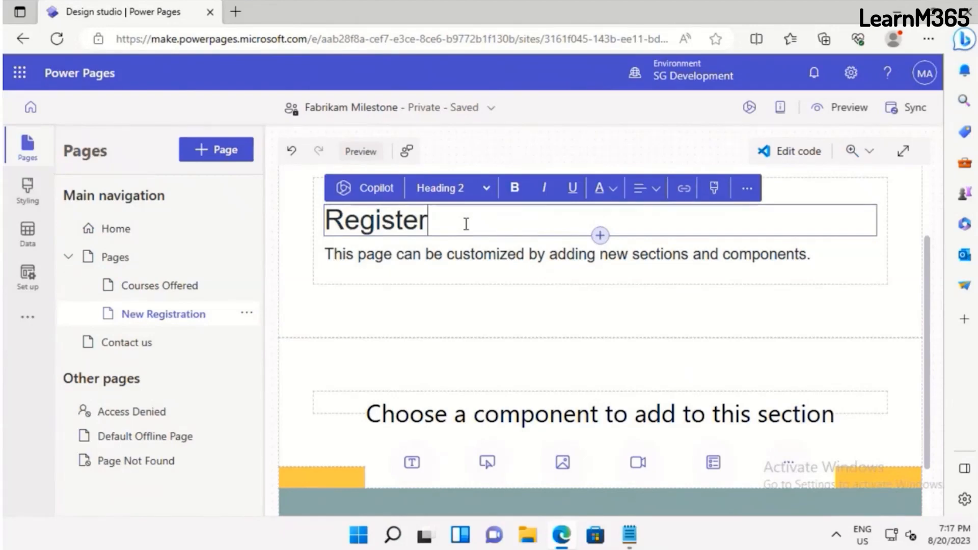
type(" f")
key("BackSpace")
type("as")
type("a S")
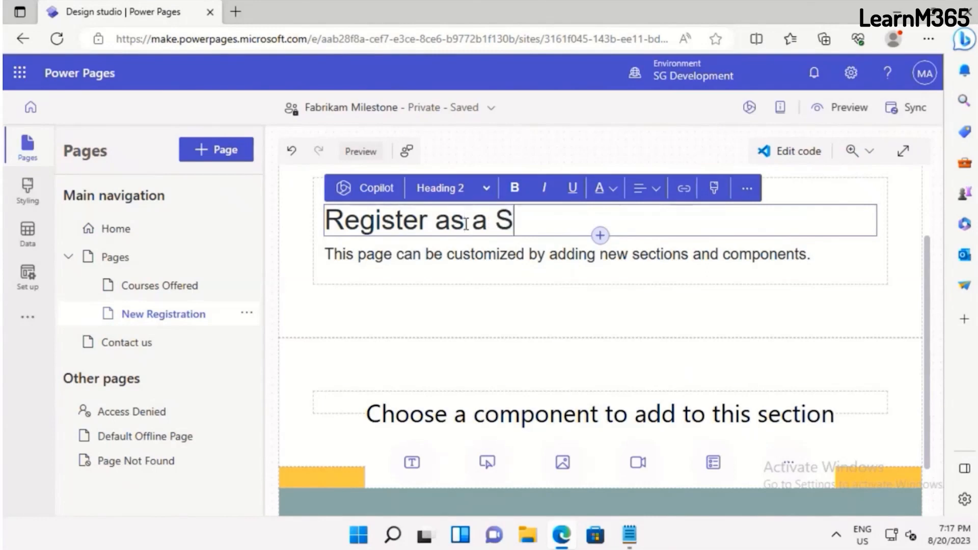
type("tudent")
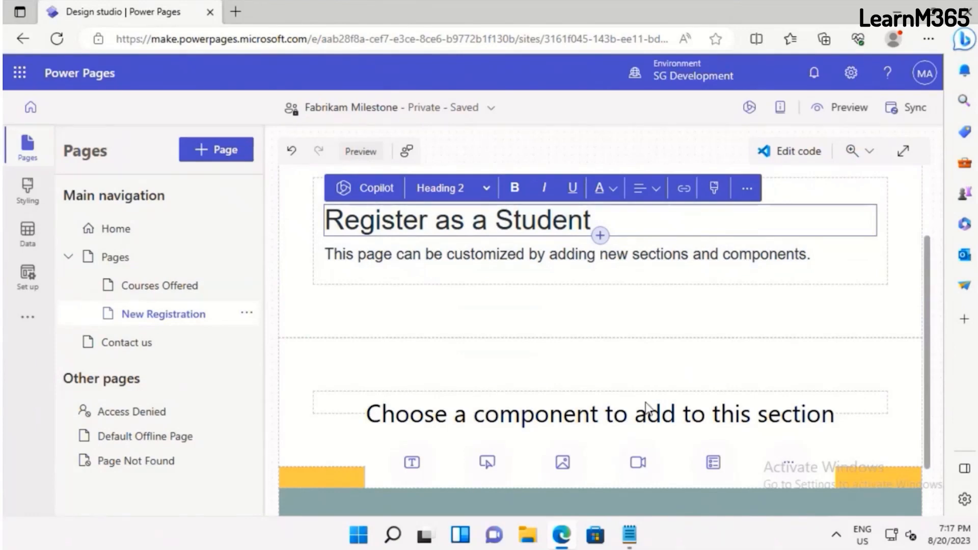
Start a new form in the empty section below the New Registration heading, without using an AI description or existing form
scroll(736, 402, "down", 1)
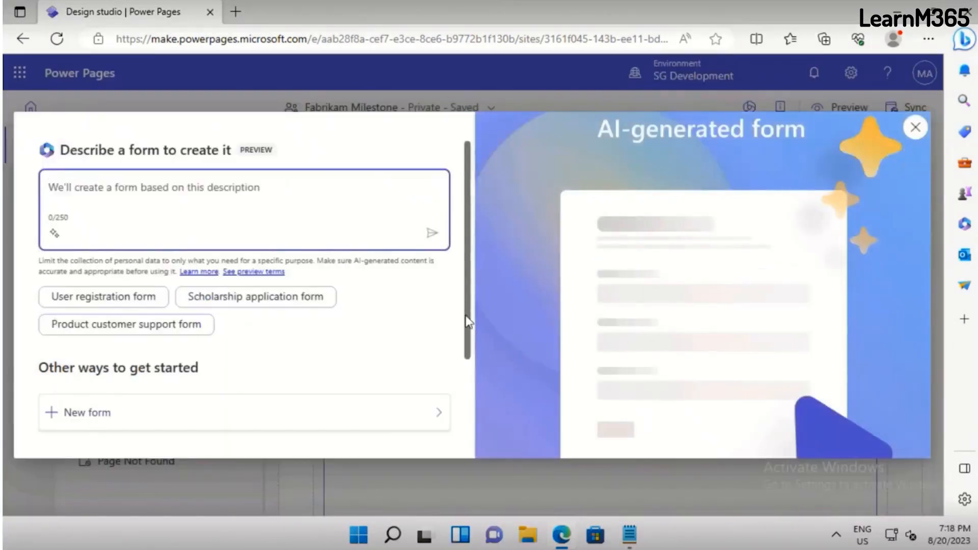
scroll(450, 409, "down", 2)
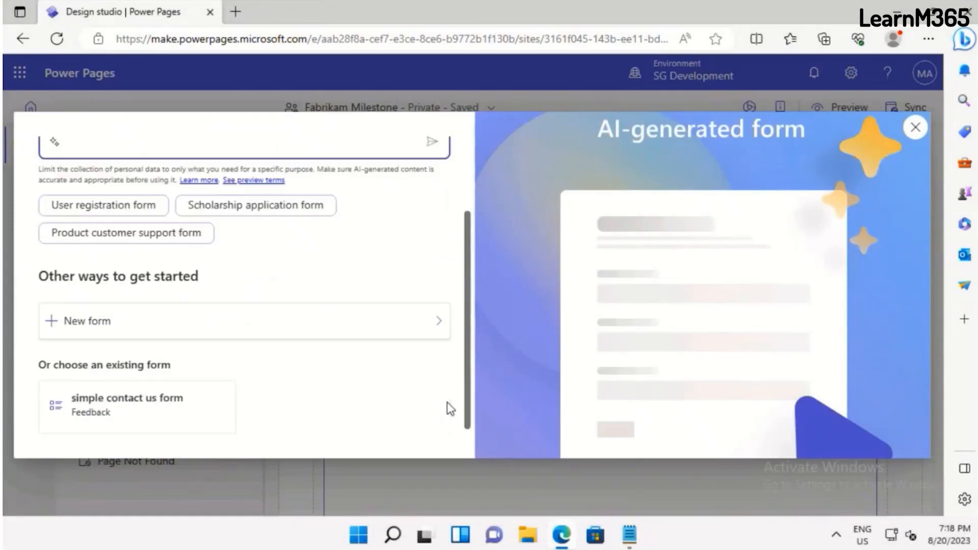
left_click(439, 325)
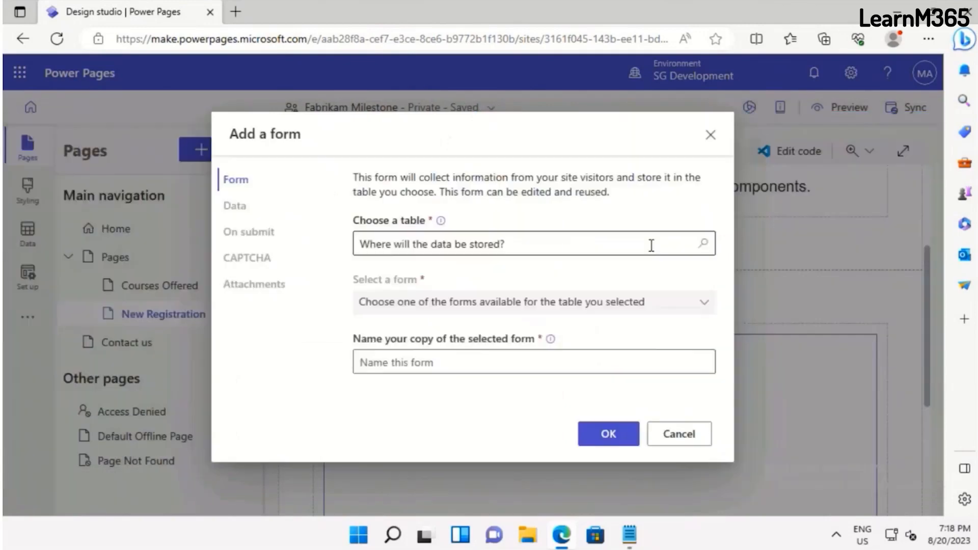
Try to find a Student table for storing the new form's data, then clear the search
left_click(651, 245)
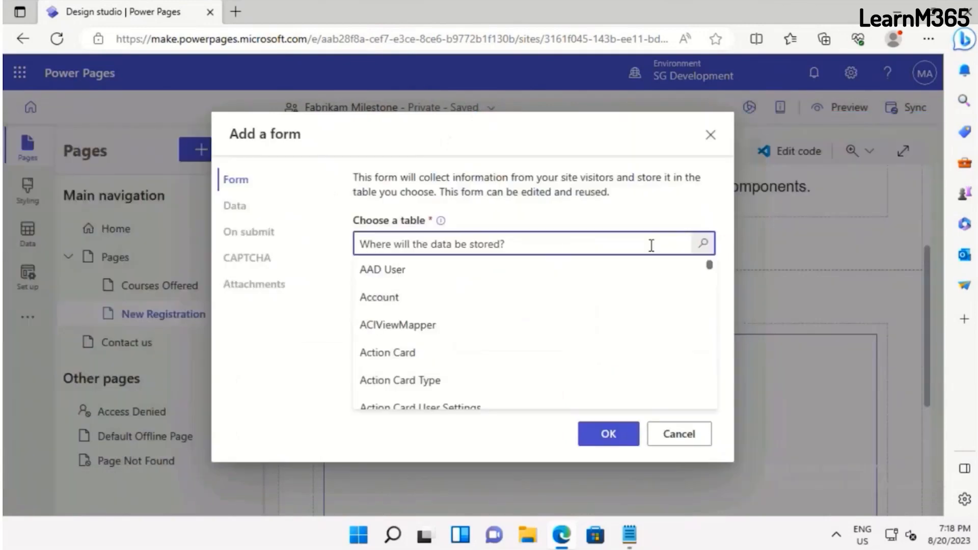
type("Student")
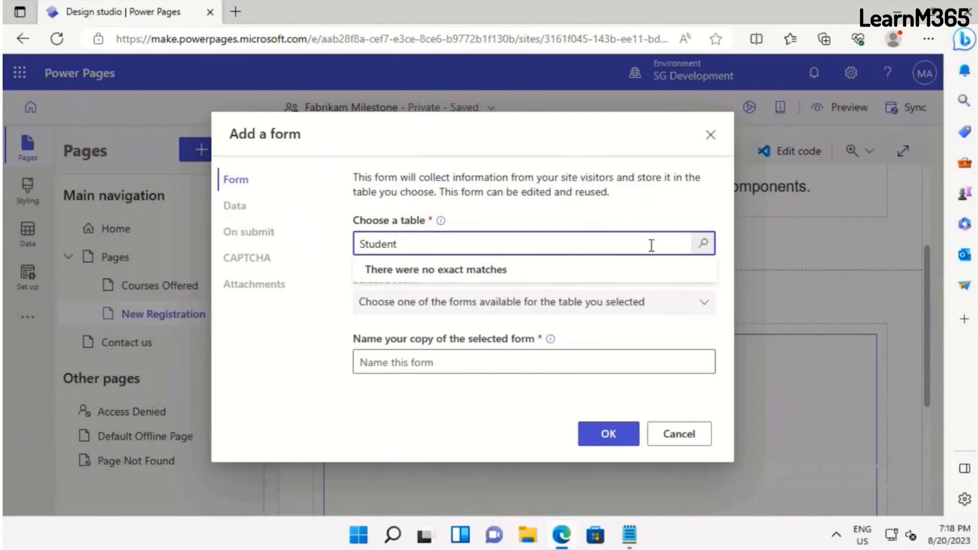
key("BackSpace")
key("BackSpace")
key("BackSpace")
key("BackSpace")
key("BackSpace")
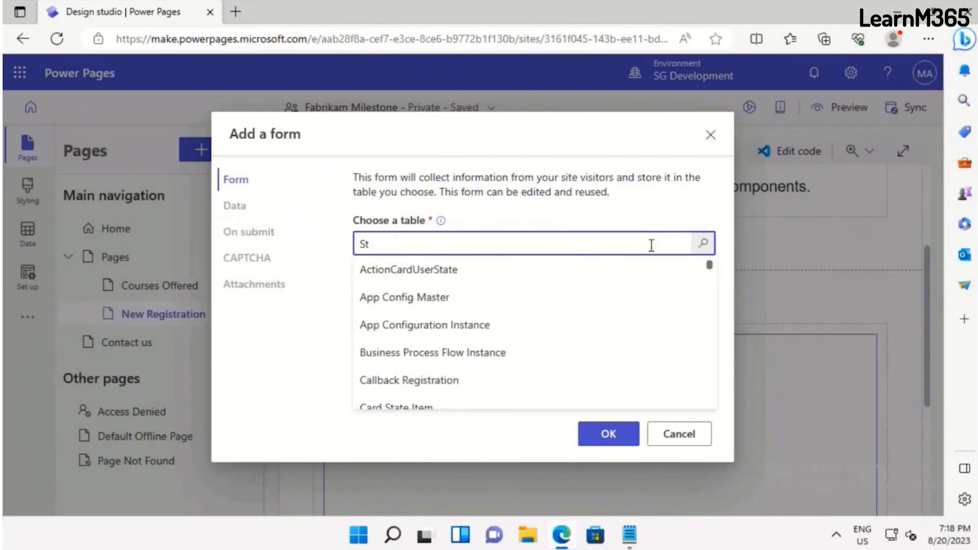
key("BackSpace")
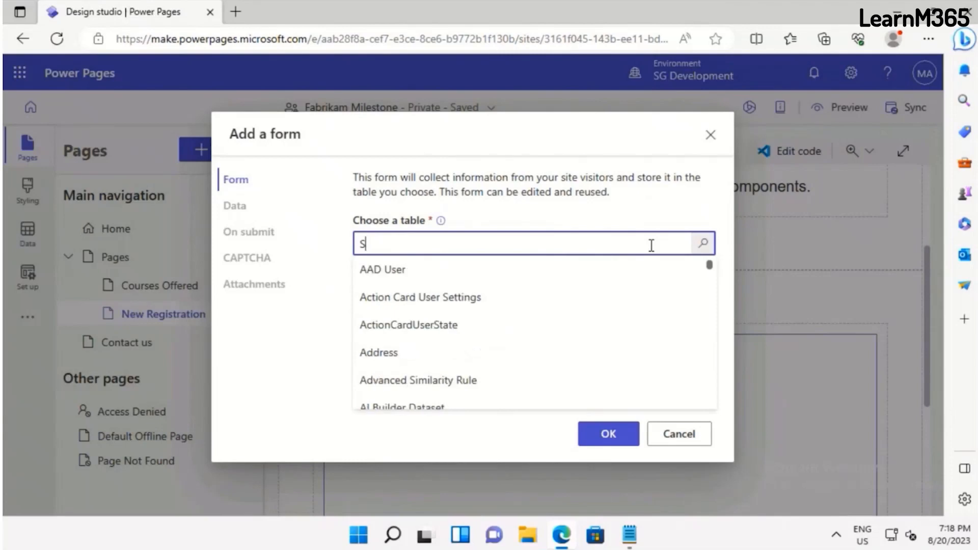
type("tu")
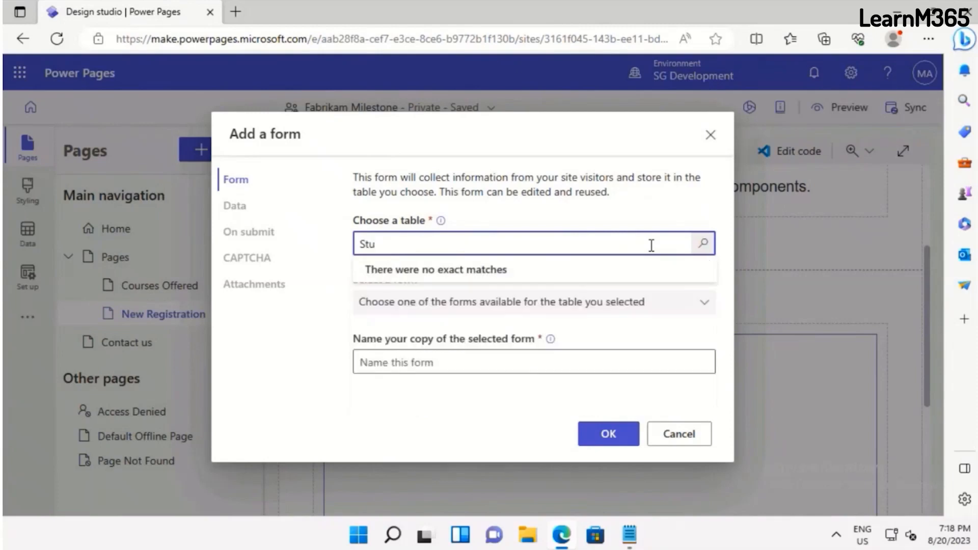
key("BackSpace")
key("BackSpace")
key("BackSpace")
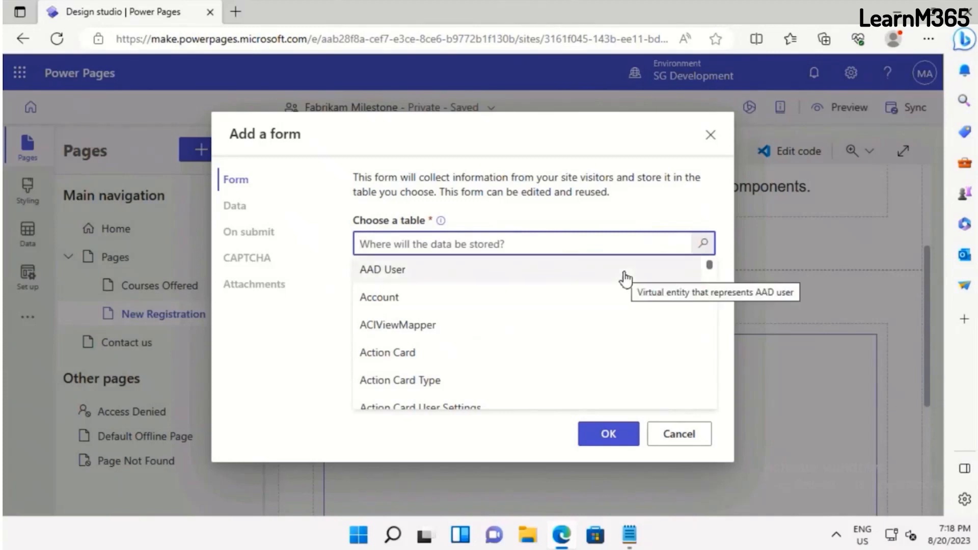
Choose the Trainer table for storing the new form's data and select its Information form as the source
type("Tra")
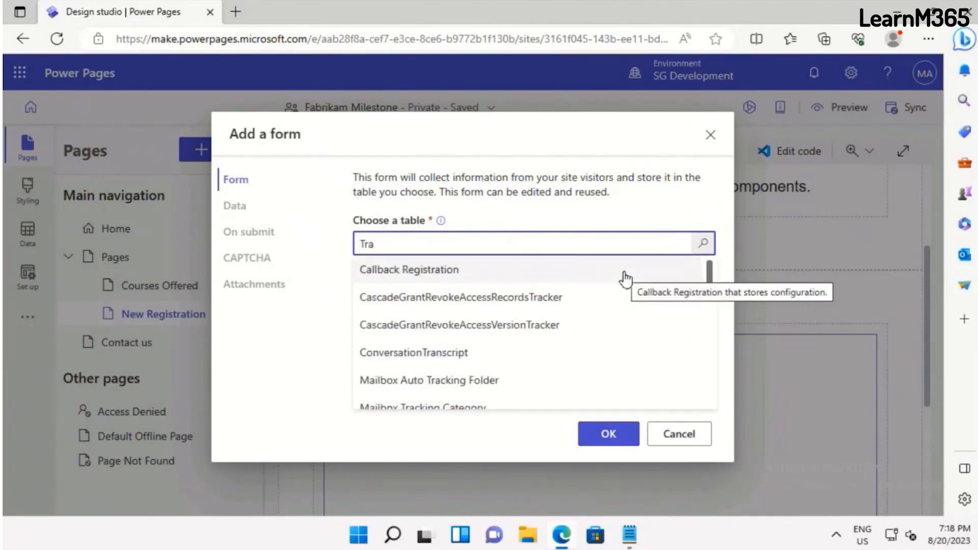
type("in")
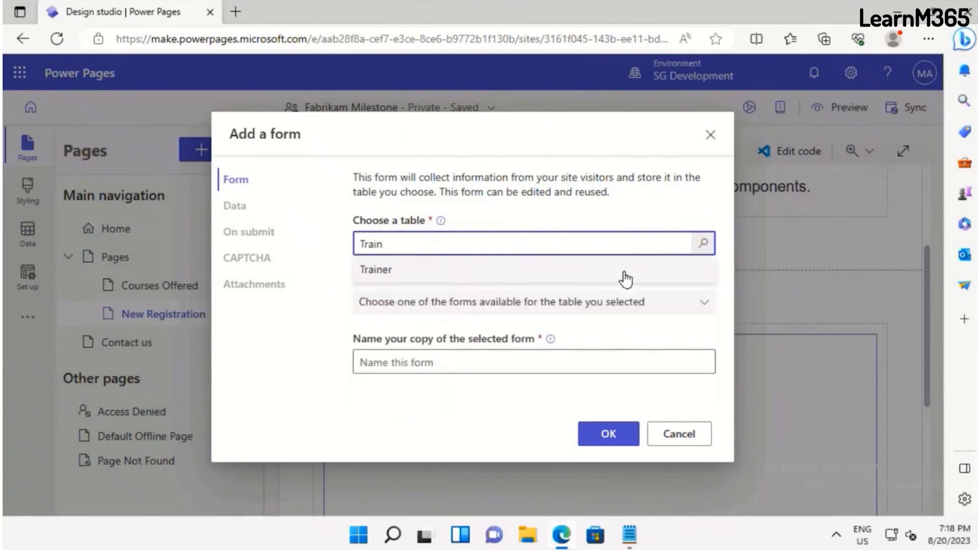
left_click(626, 279)
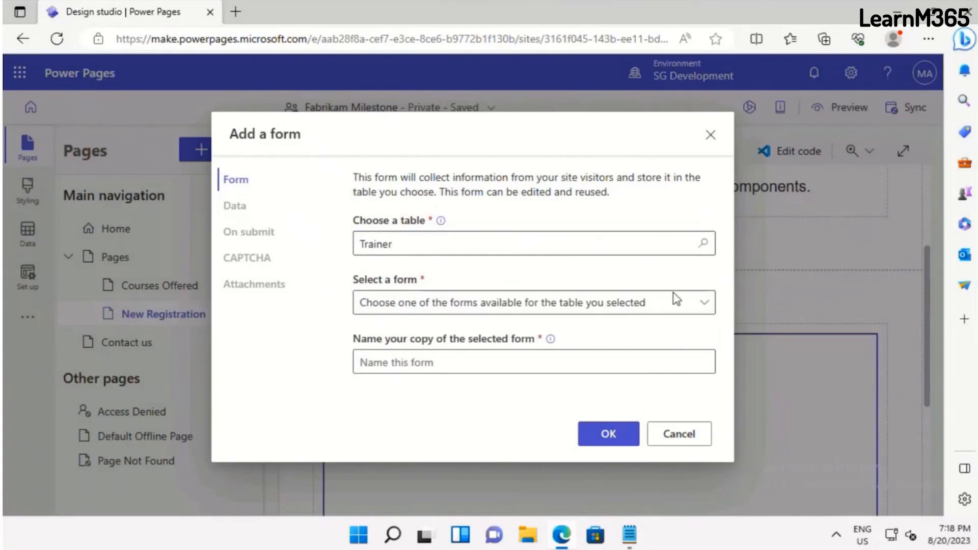
left_click(674, 296)
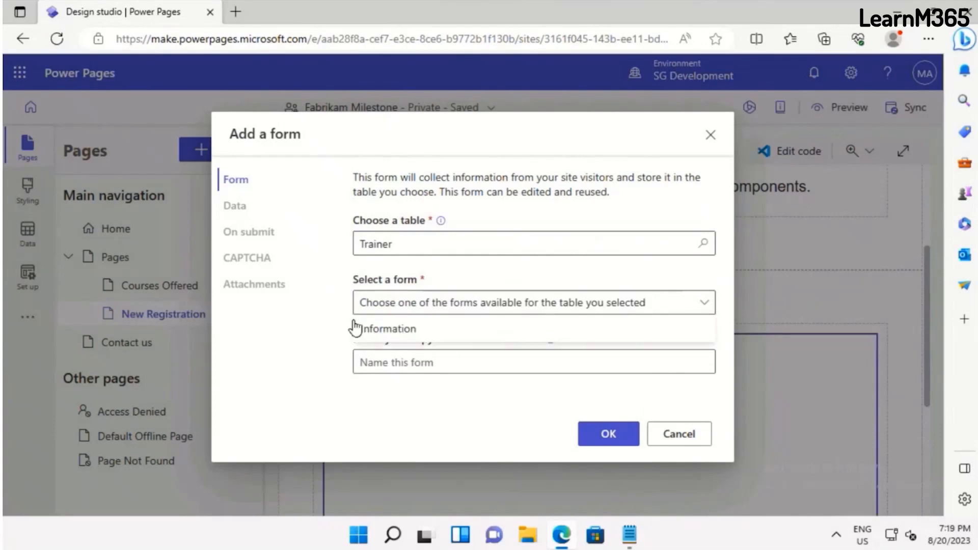
left_click(402, 331)
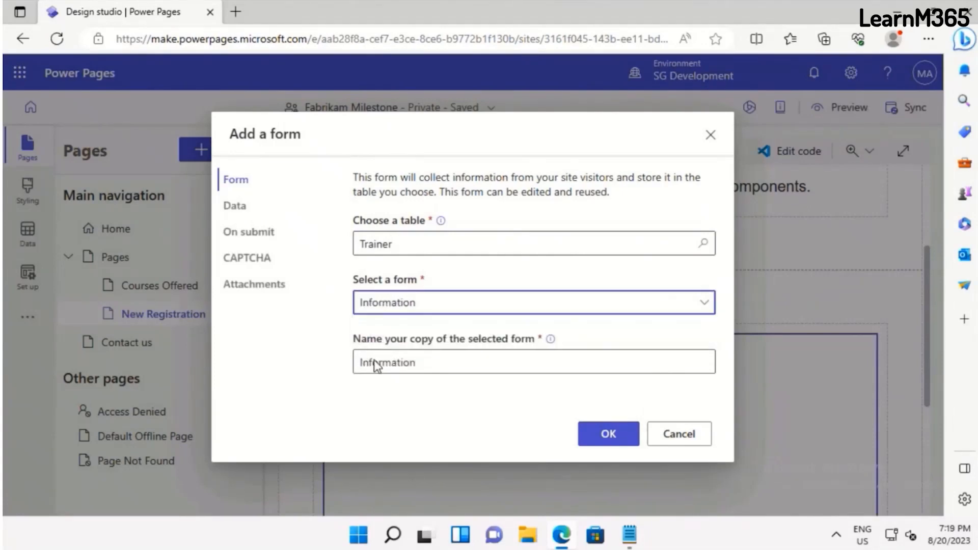
Name the copy of the selected form New Trainer and add it to the New Registration page
left_click(428, 355)
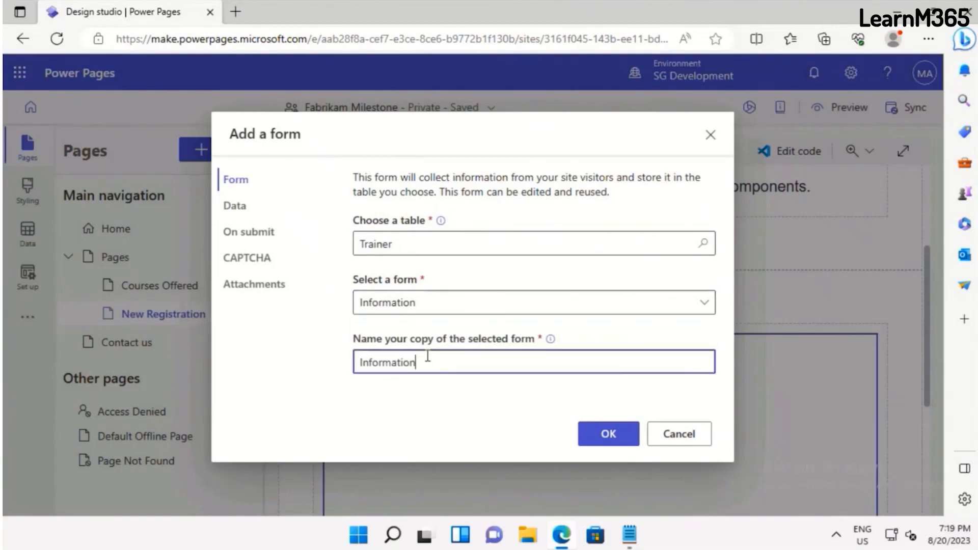
double_click(428, 356)
type("New Train")
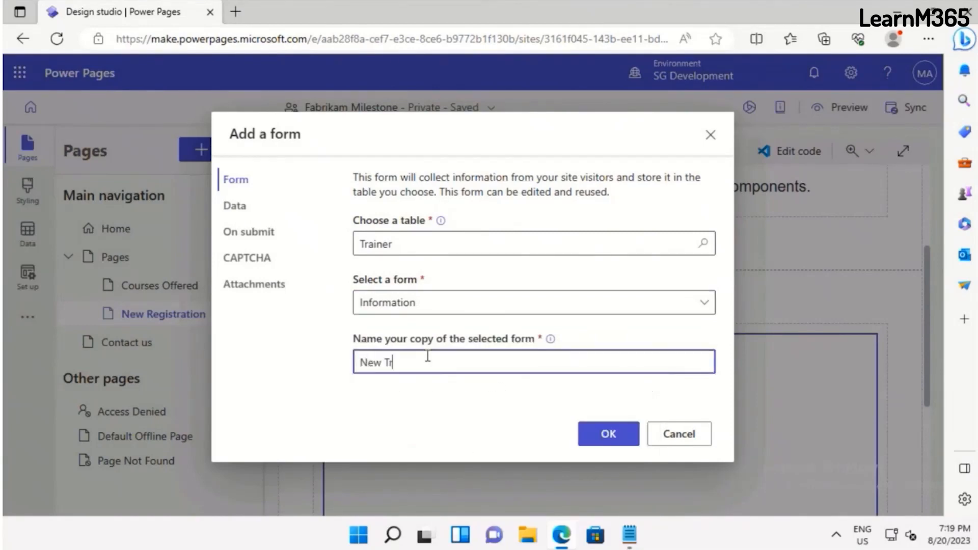
type("er")
key("Return")
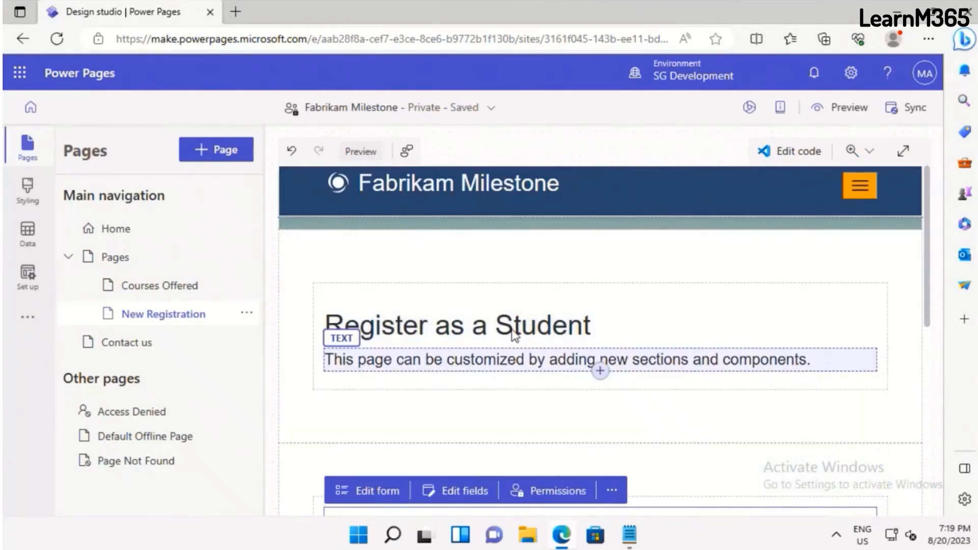
Change the New Registration page heading to Register as a Trainer
left_click(513, 332)
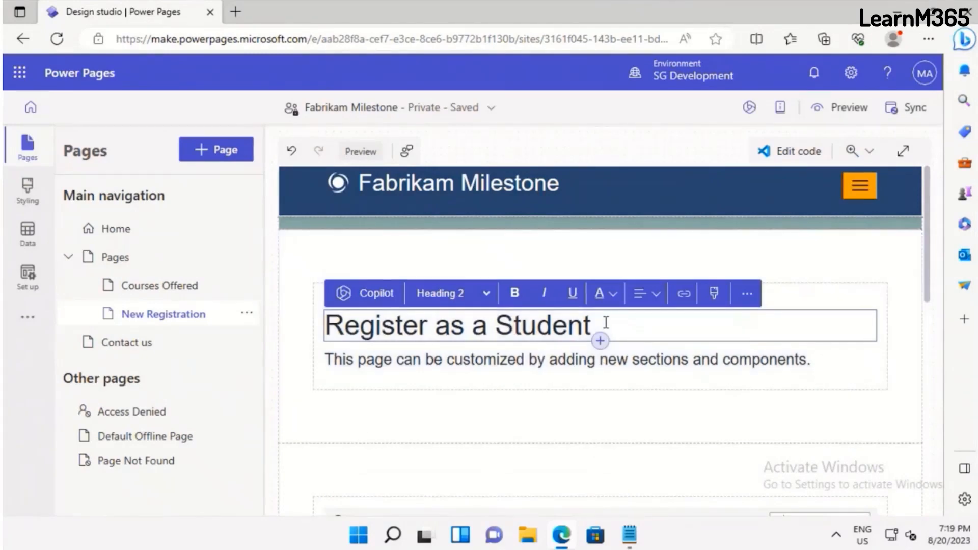
left_click(514, 332)
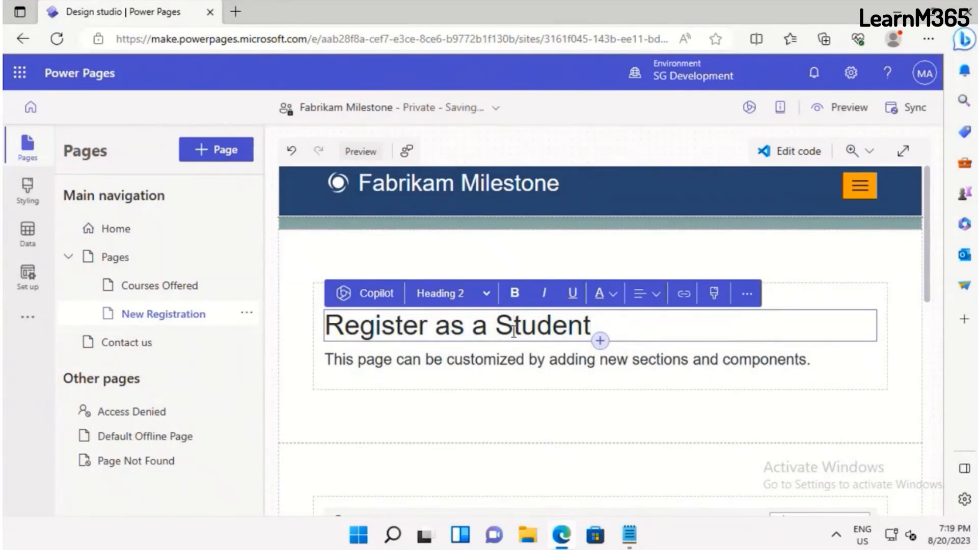
key("Delete")
key("Delete")
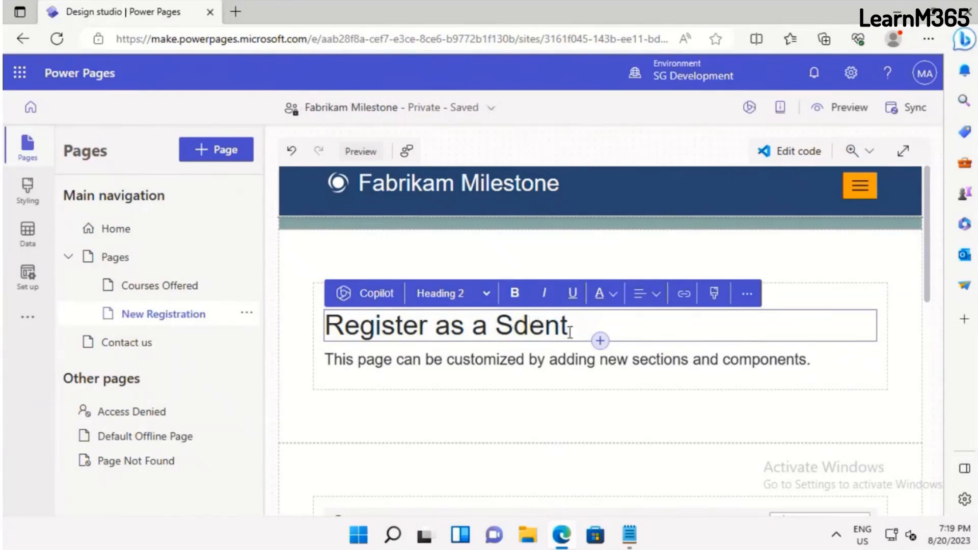
left_click(511, 324)
key("Delete")
key("Delete")
key("BackSpace")
key("BackSpace")
key("BackSpace")
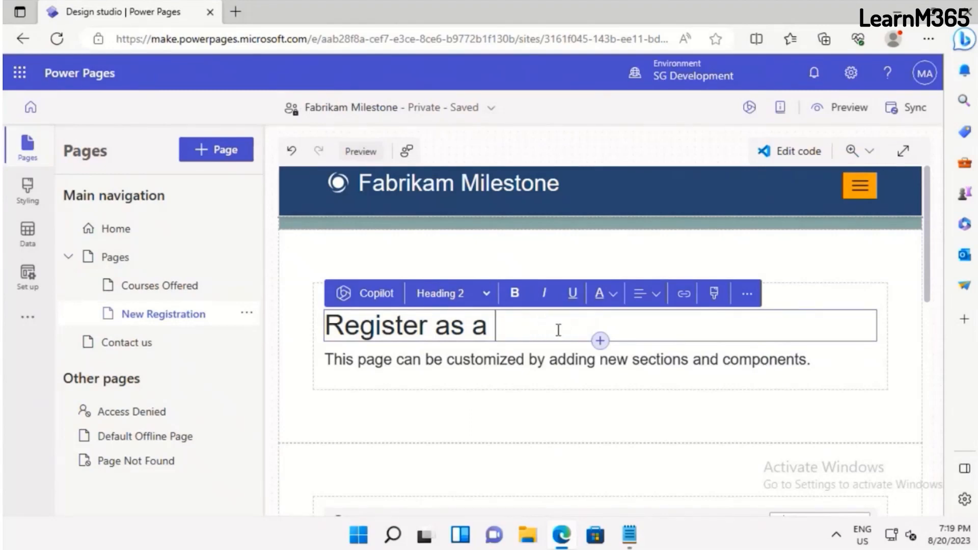
type("Trainer")
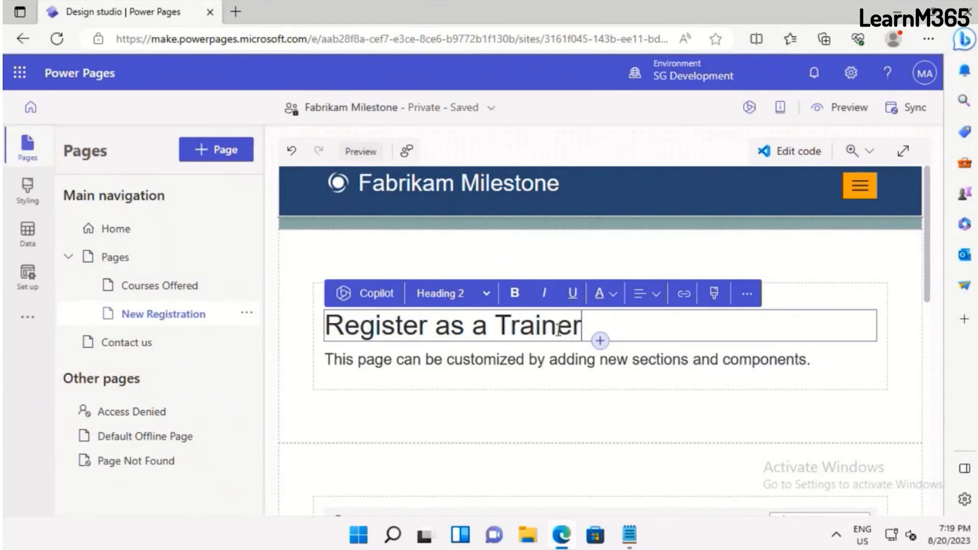
Start a new table permission for the trainer form with Global access, and add the Read and Write privileges
scroll(635, 393, "down", 2)
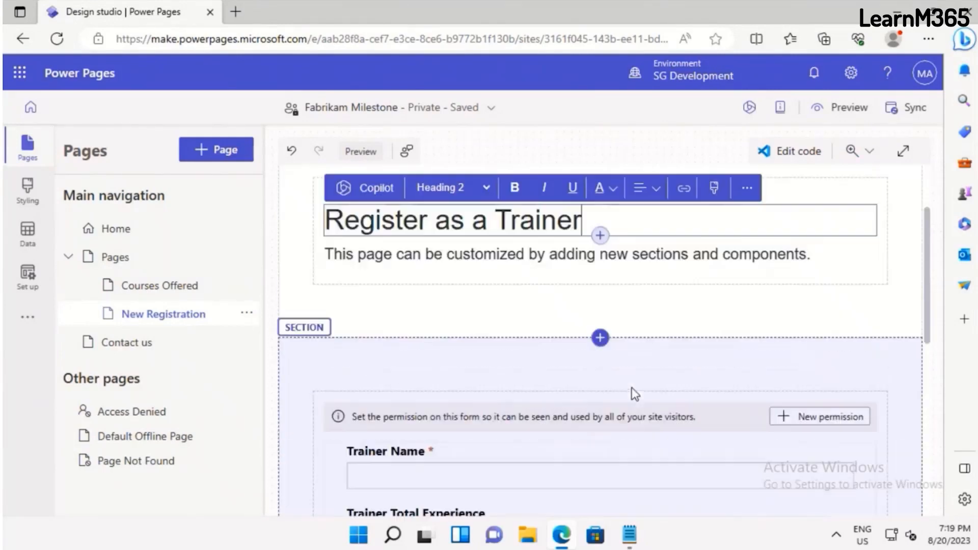
scroll(627, 433, "down", 10)
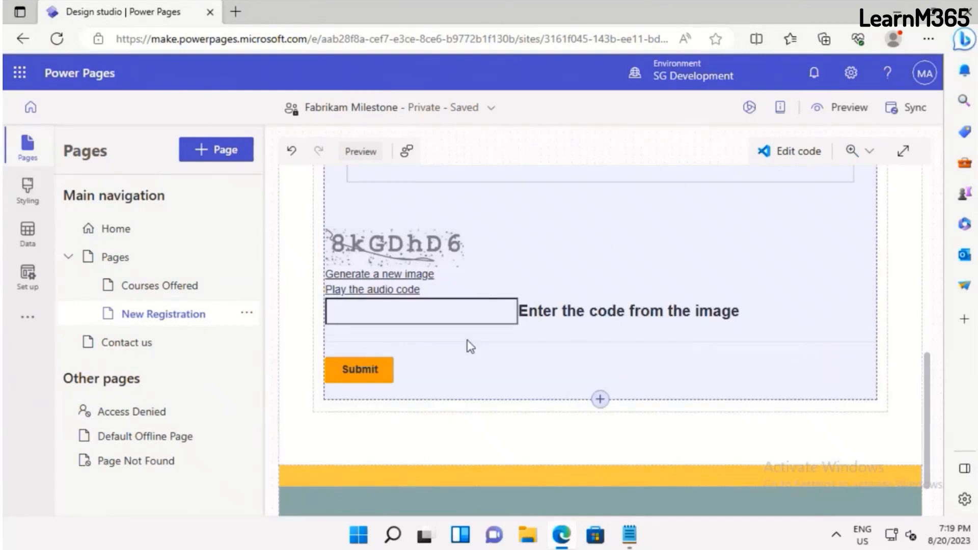
scroll(466, 343, "up", 5)
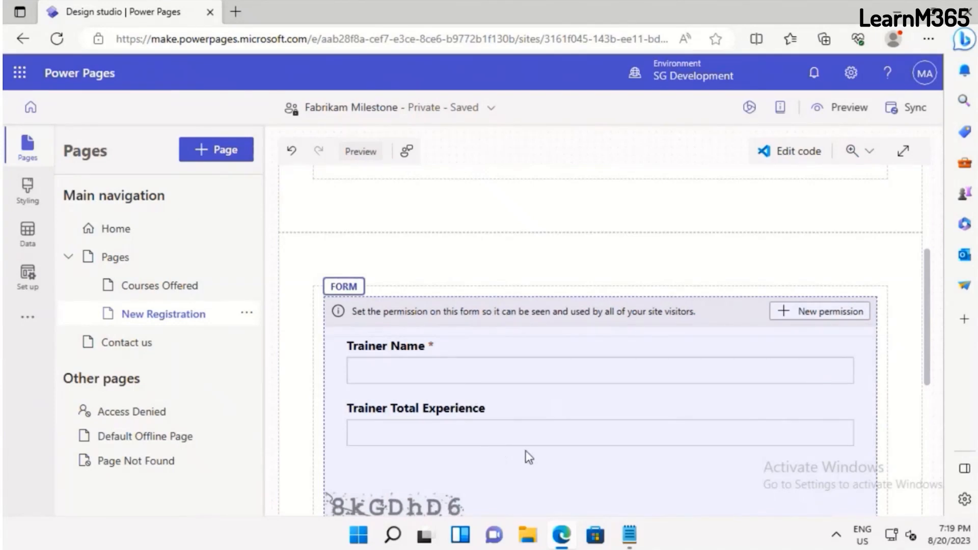
scroll(526, 451, "down", 2)
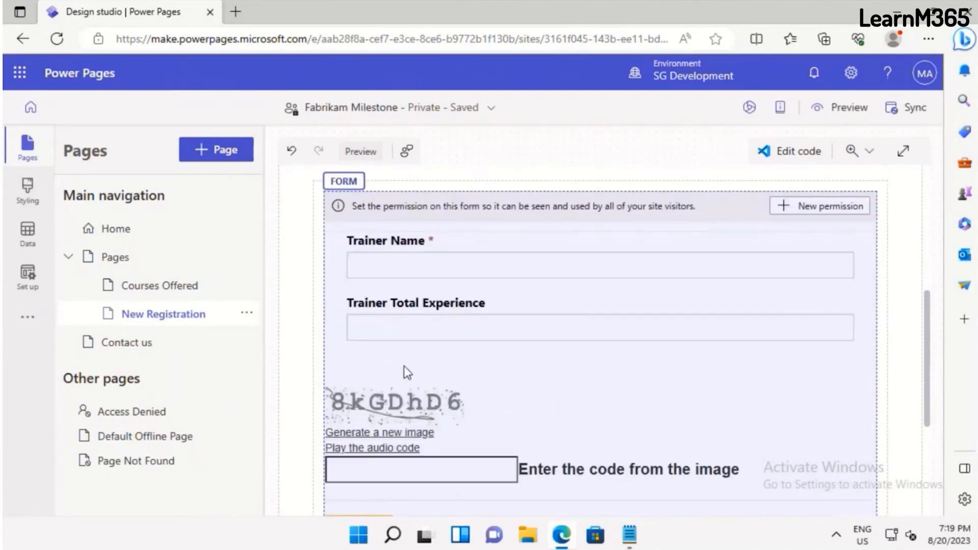
left_click(815, 213)
left_click(816, 213)
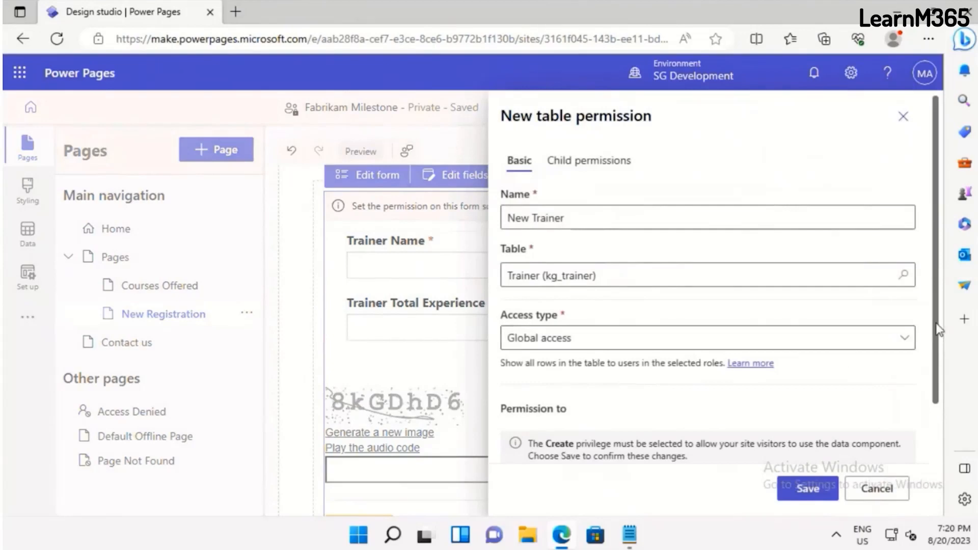
scroll(937, 408, "down", 3)
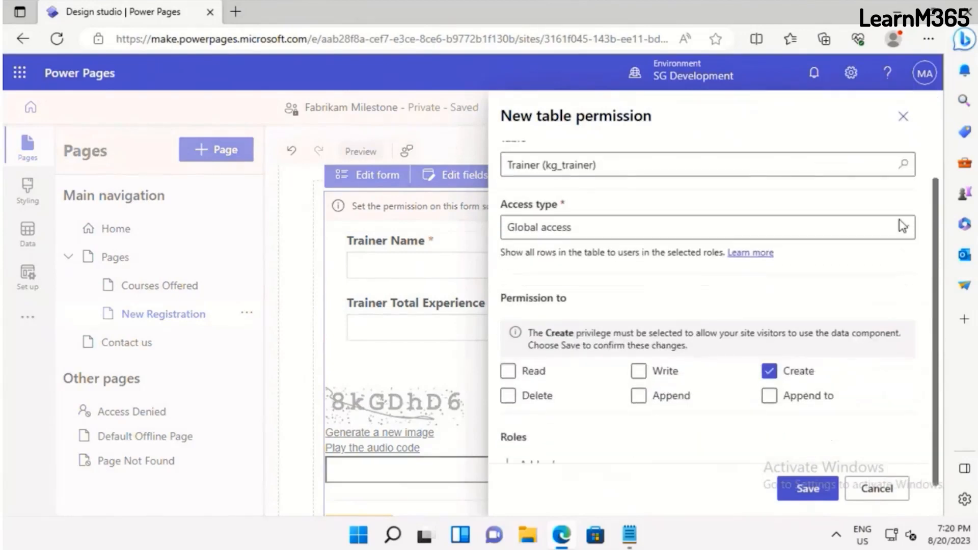
left_click(903, 226)
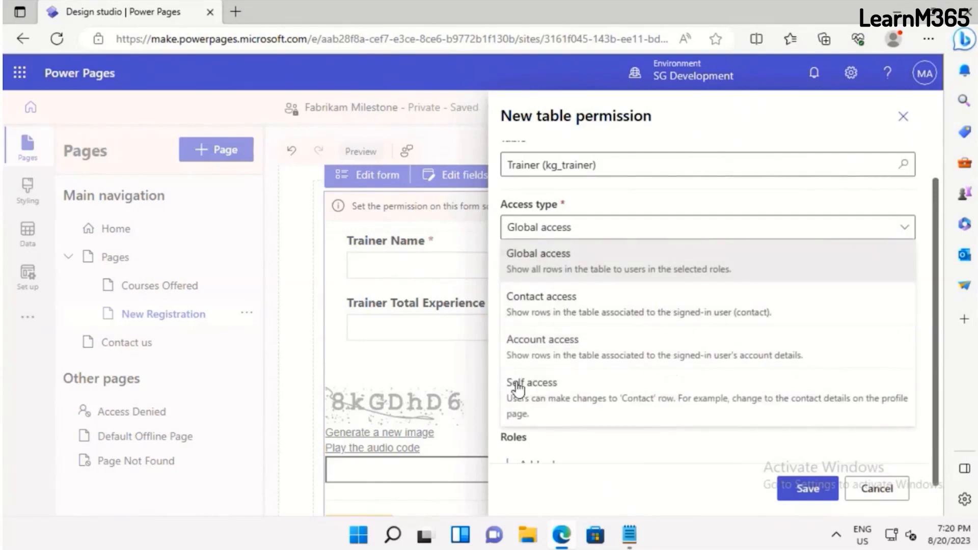
left_click(543, 265)
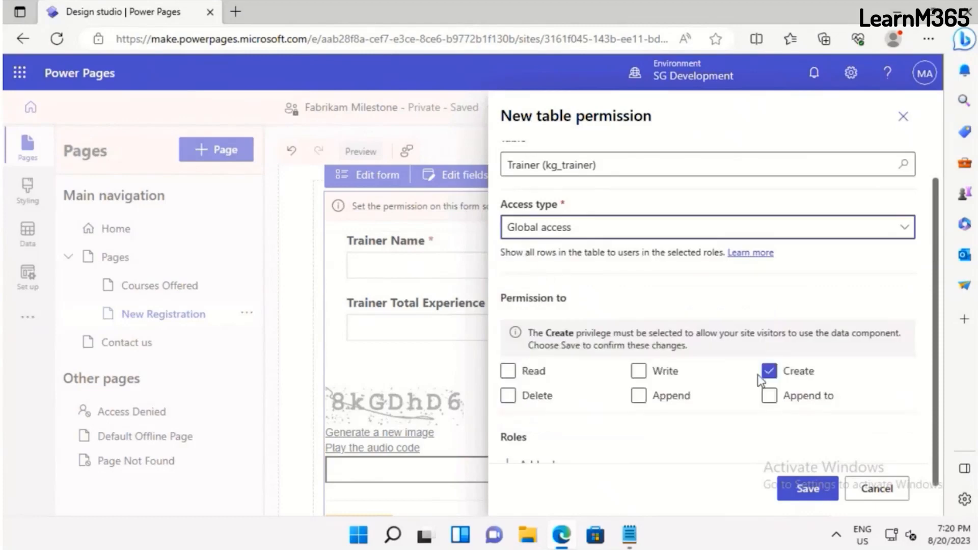
left_click(638, 371)
left_click(509, 371)
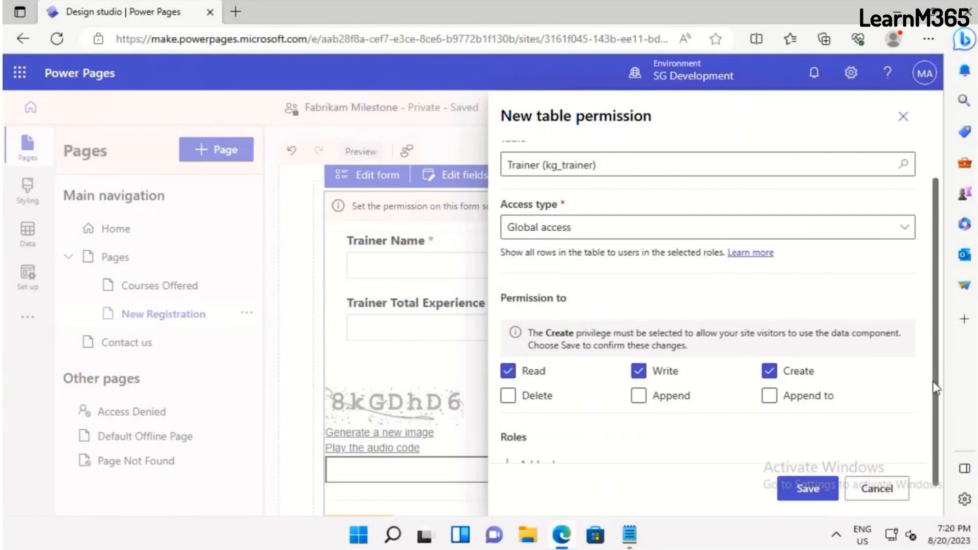
Assign the Authenticated Users and Administrators roles to the table permission and save it
scroll(545, 452, "down", 1)
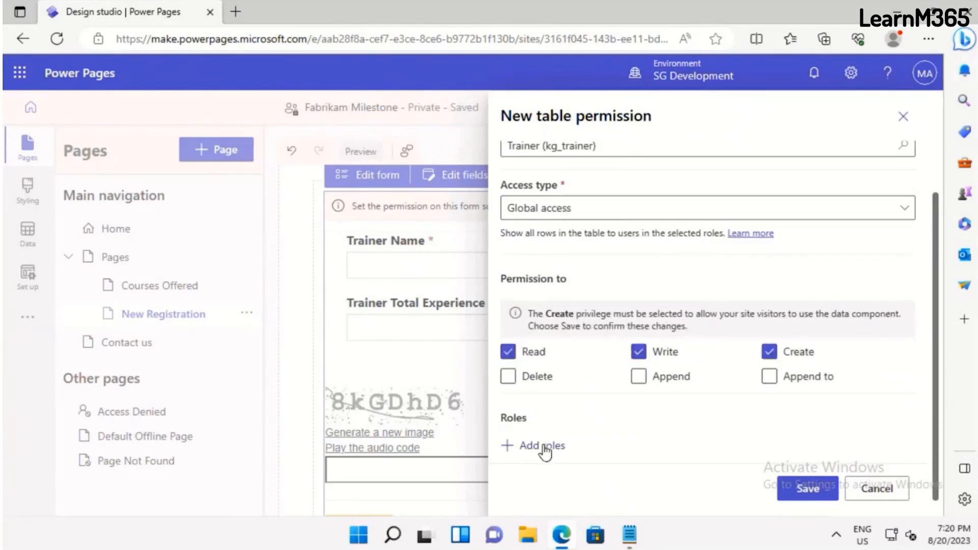
left_click(544, 448)
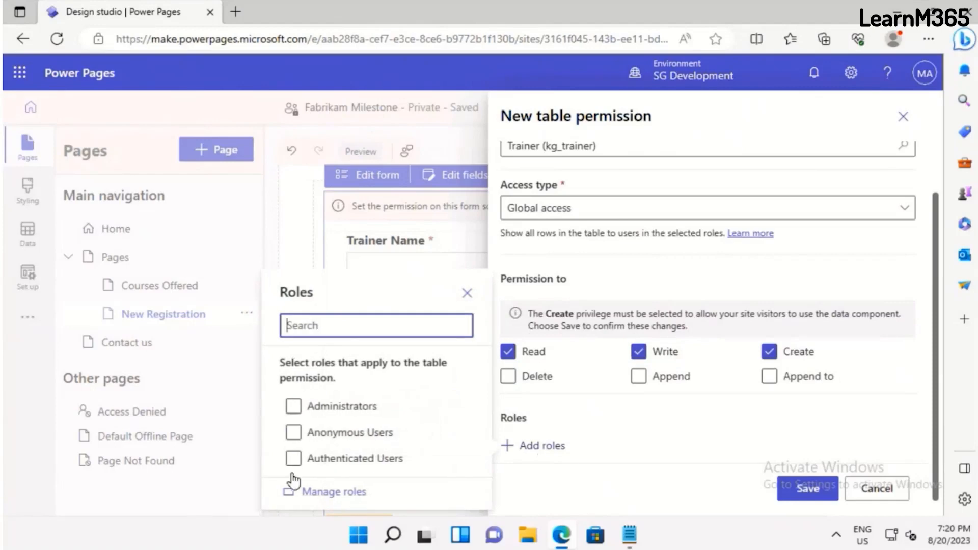
left_click(294, 459)
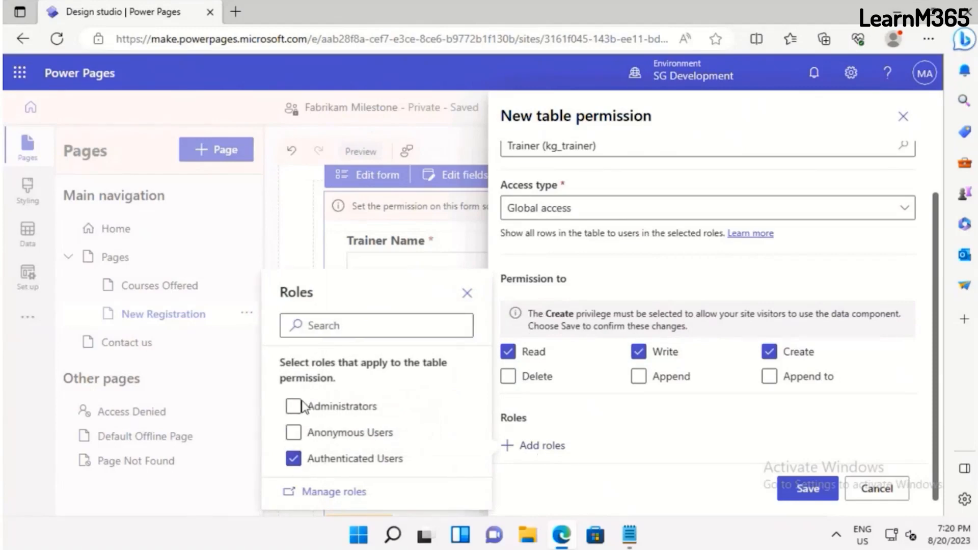
left_click(303, 407)
left_click(808, 490)
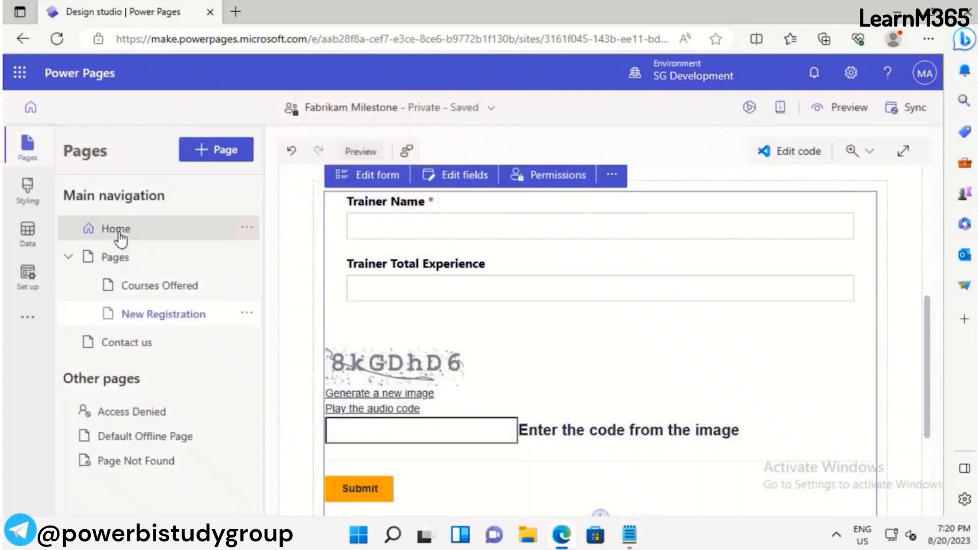
Switch to the Home page and sync the site configuration
left_click(117, 230)
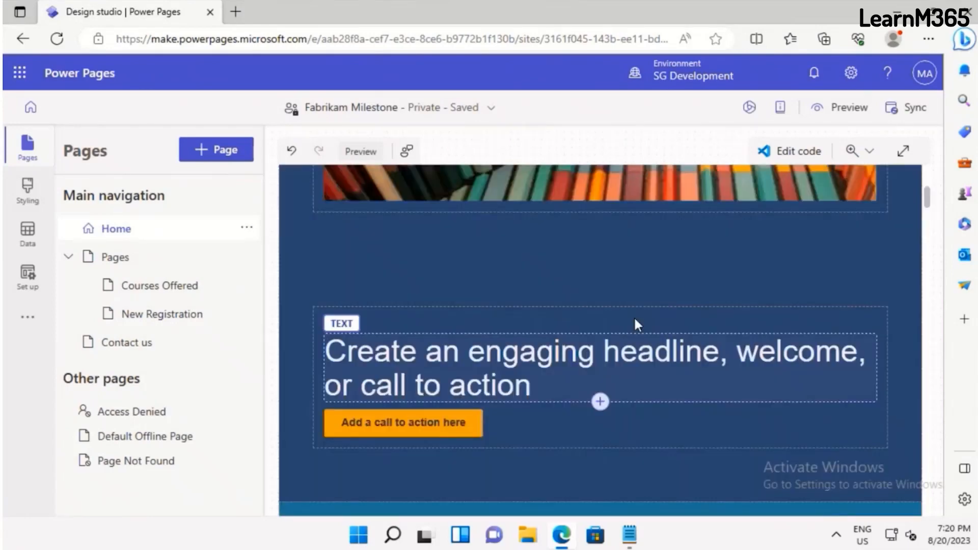
scroll(622, 327, "up", 5)
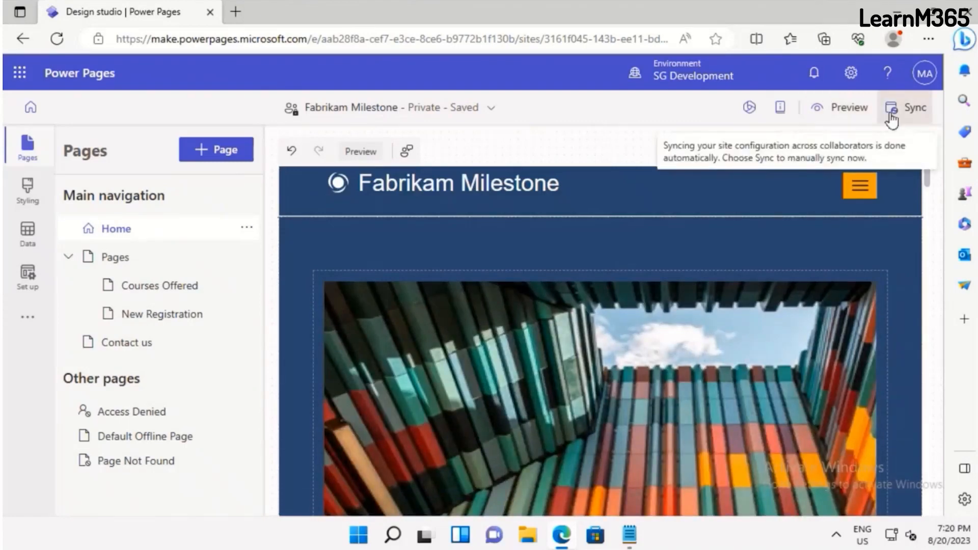
left_click(892, 118)
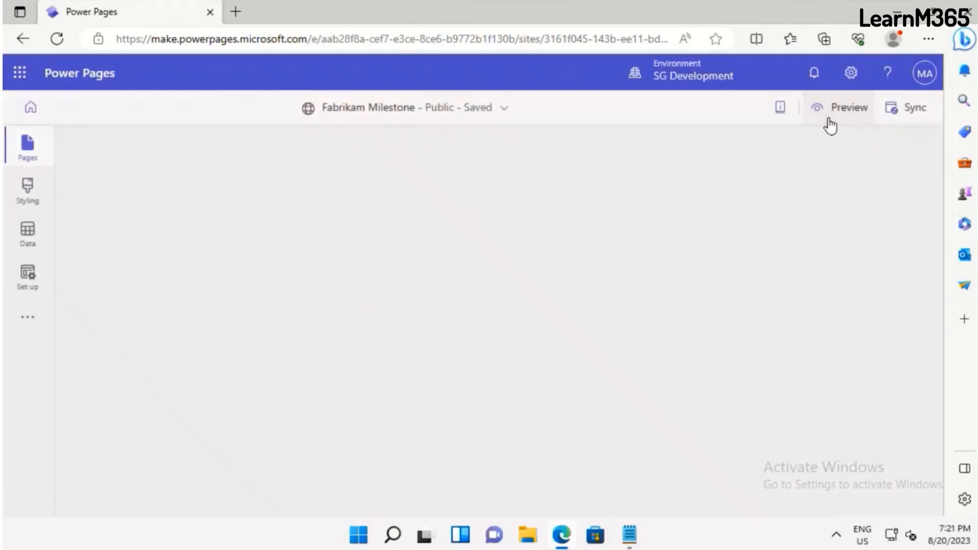
Preview the site at desktop size and open its New Registration page
left_click(830, 124)
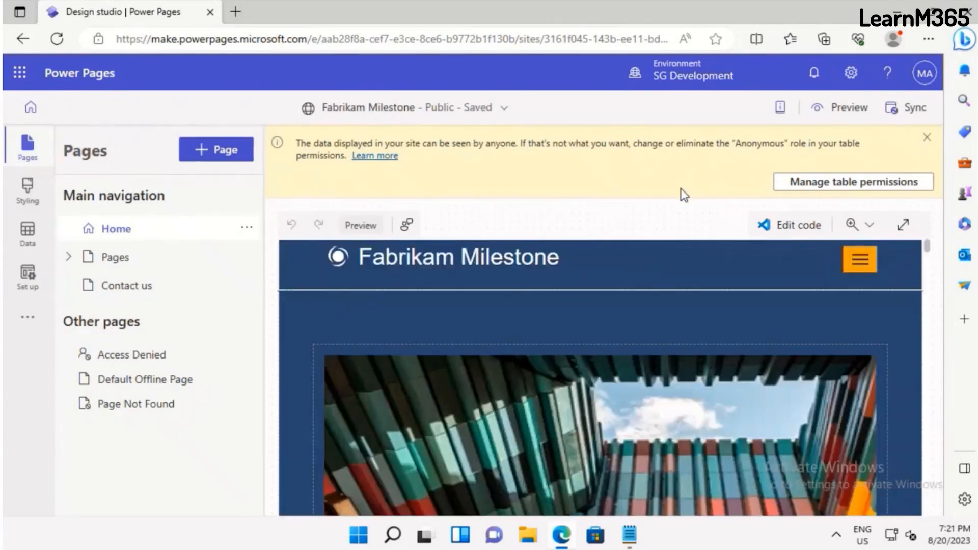
left_click(838, 110)
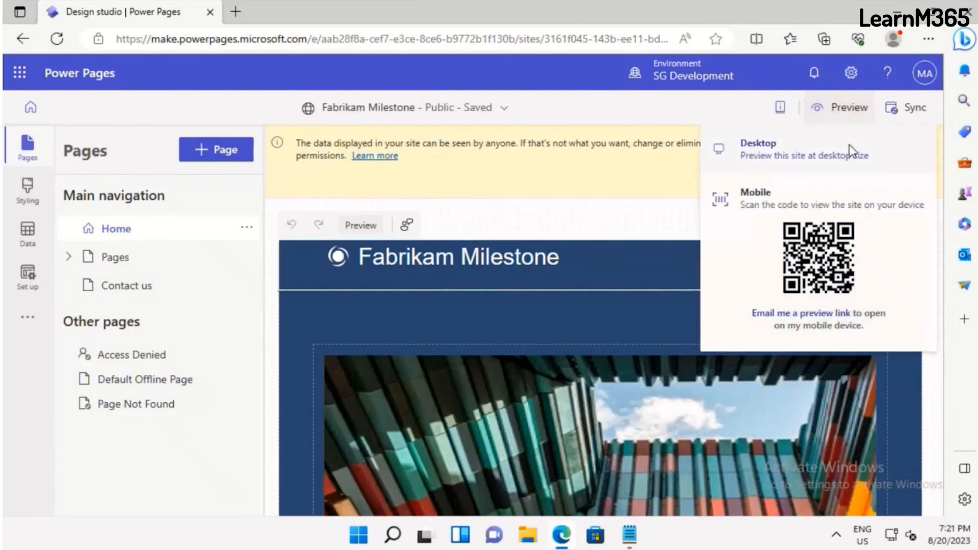
left_click(850, 152)
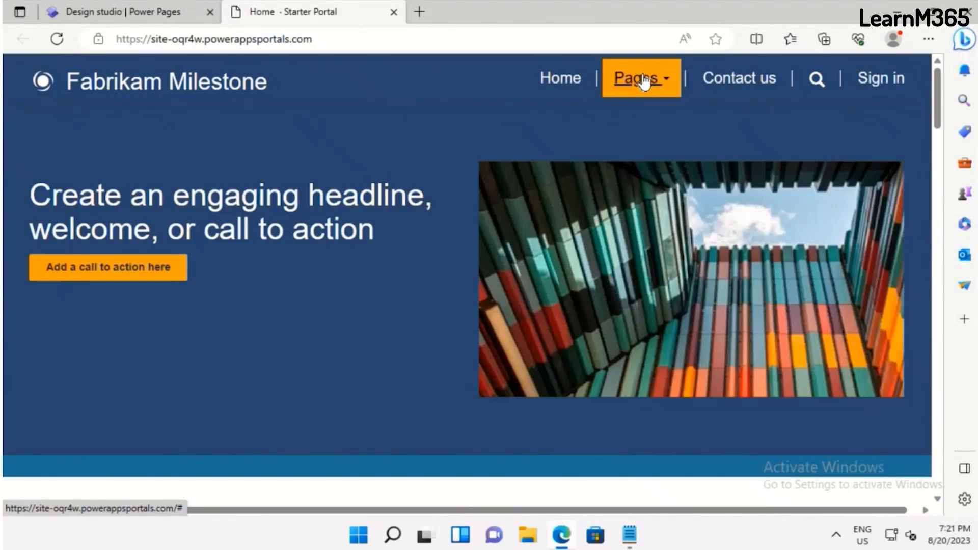
left_click(641, 81)
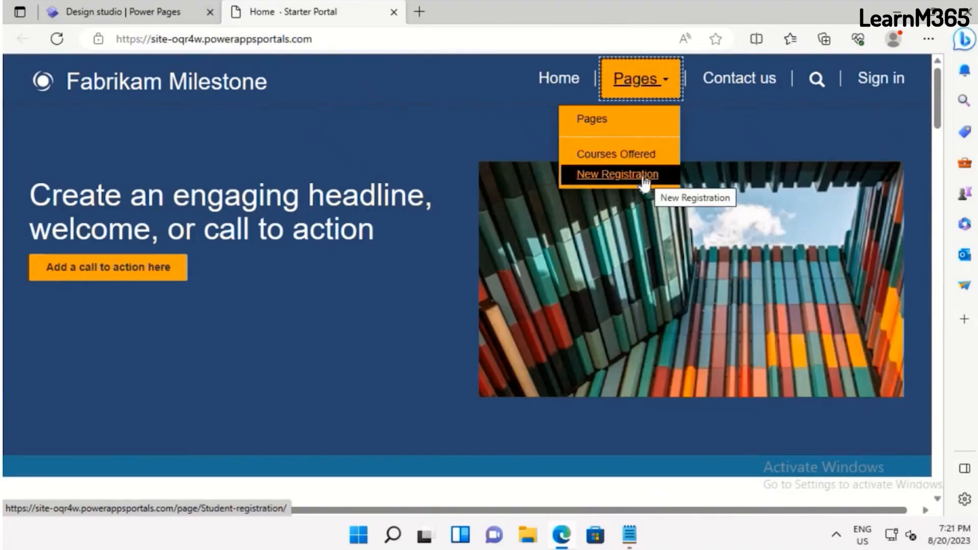
left_click(618, 154)
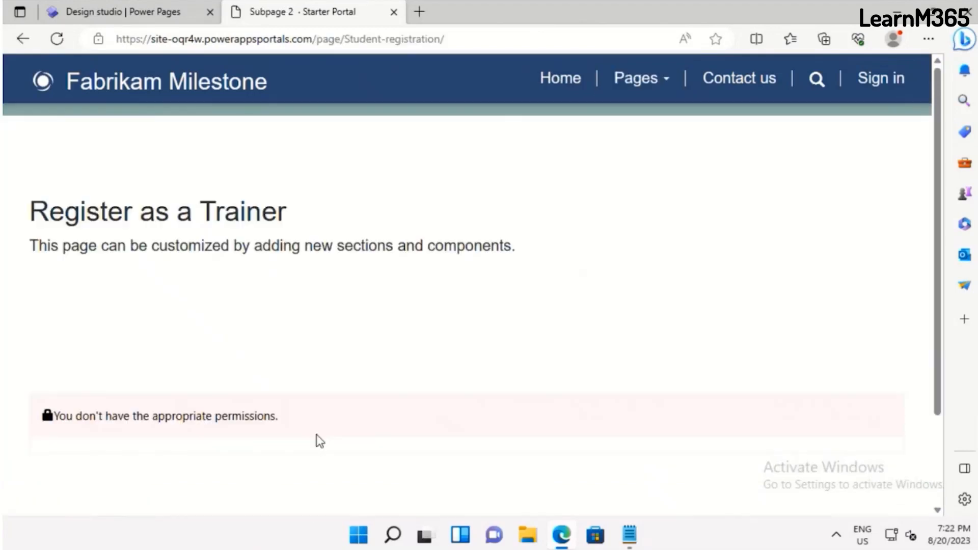
Register a new local account on the site through its sign-in page and decline saving the password in the browser
left_click(872, 83)
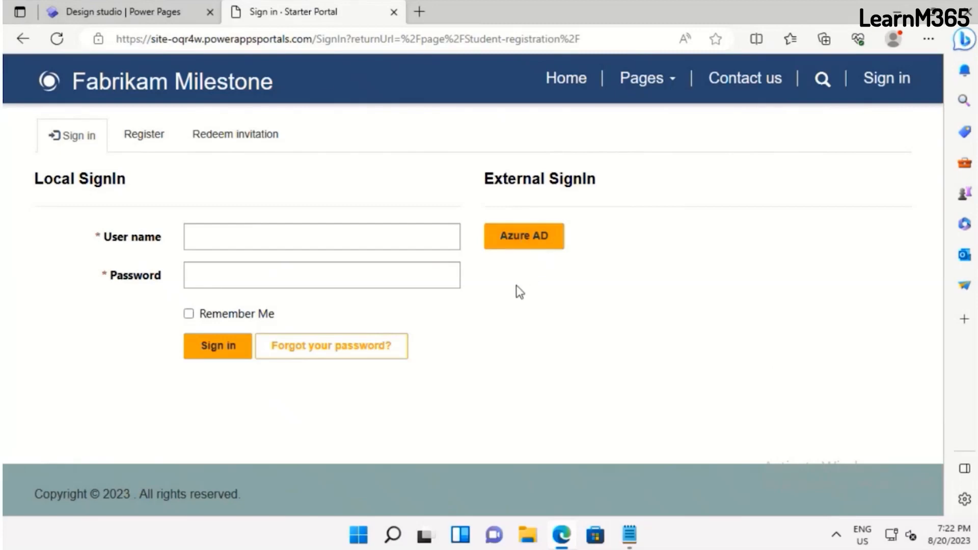
left_click(131, 144)
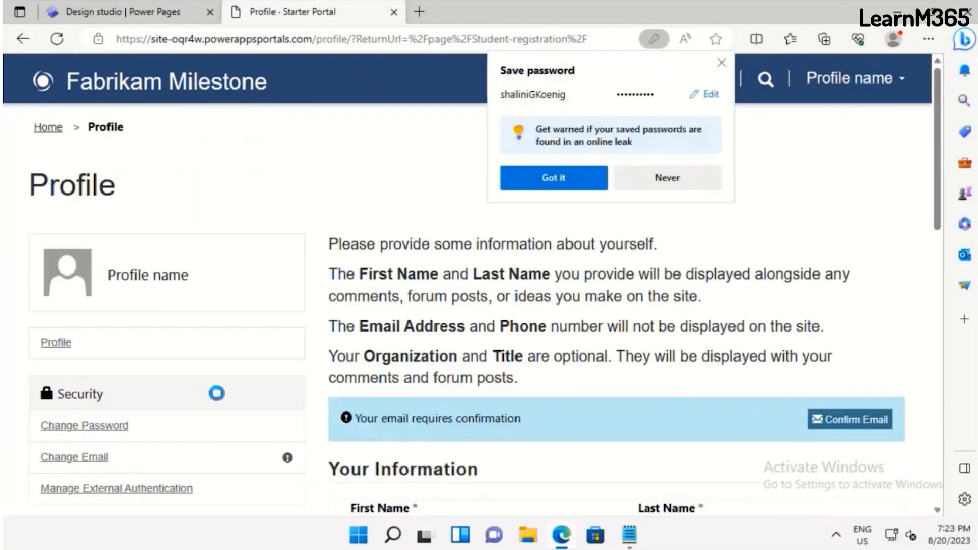
left_click(658, 182)
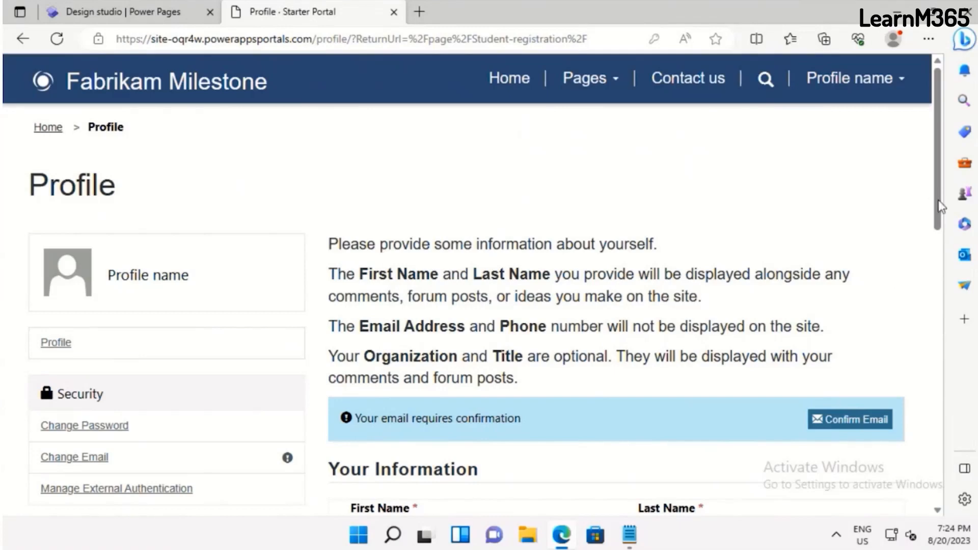
Complete the new account's profile with the user's first and last name and return to the trainer registration page
scroll(941, 226, "down", 1)
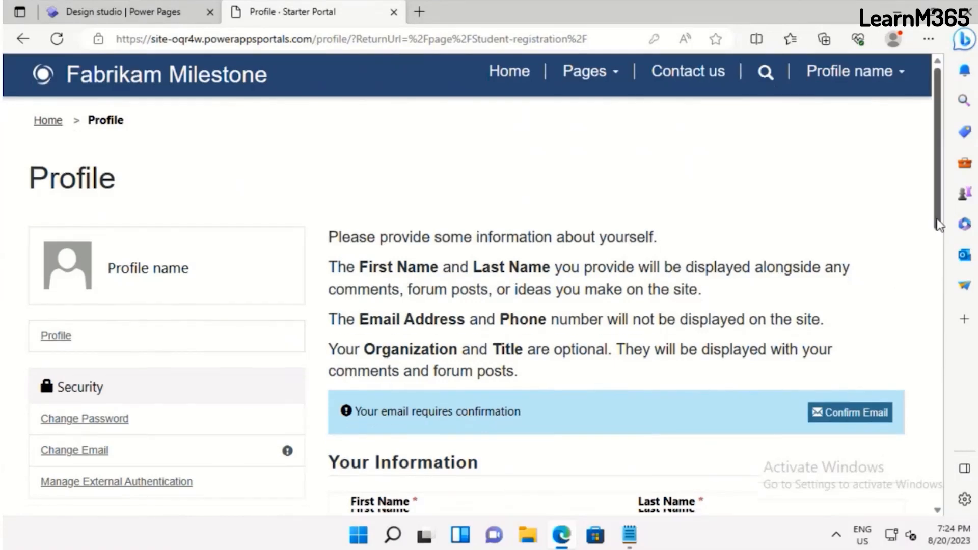
scroll(774, 237, "down", 2)
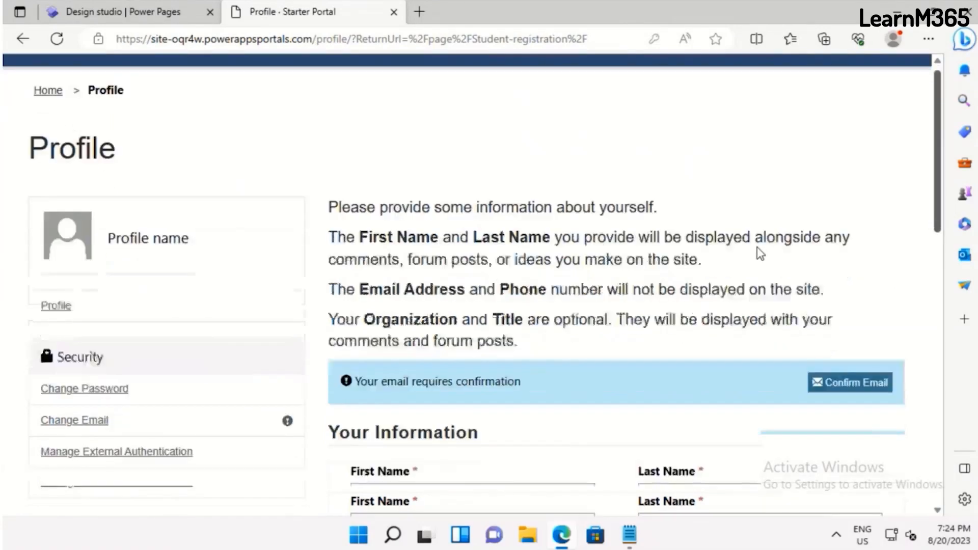
scroll(759, 243, "down", 1)
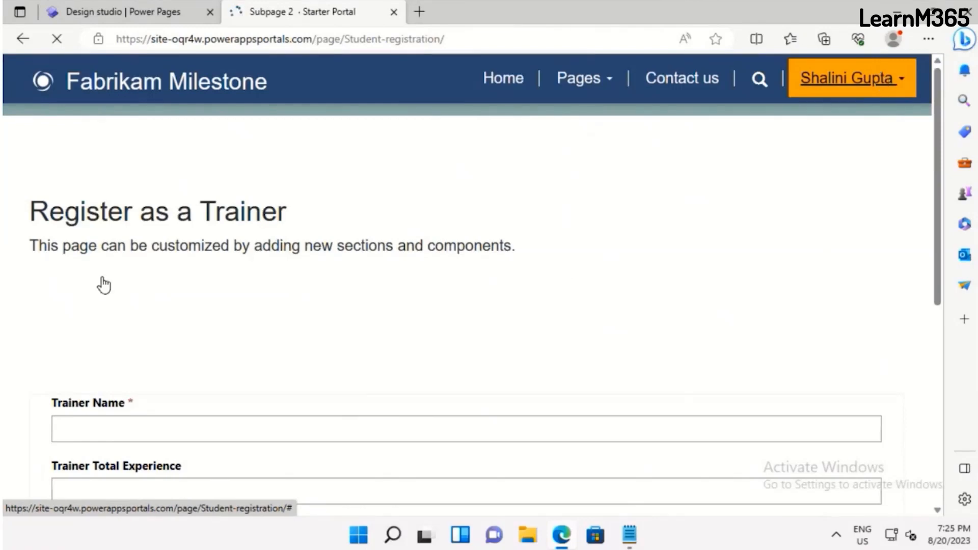
Examine the trainer registration form on the Register as a Trainer page, from Trainer Name down to the image code and submission area
scroll(689, 318, "down", 8)
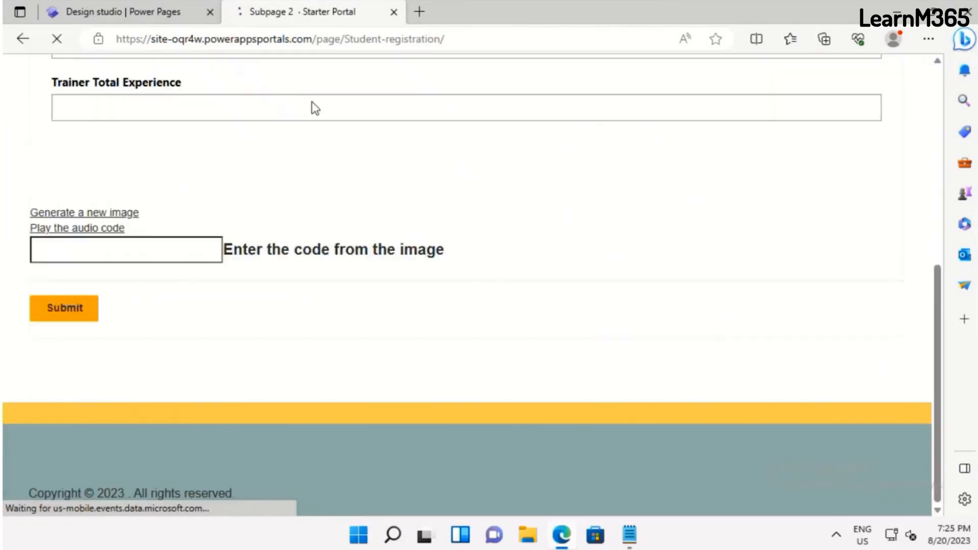
scroll(271, 396, "up", 5)
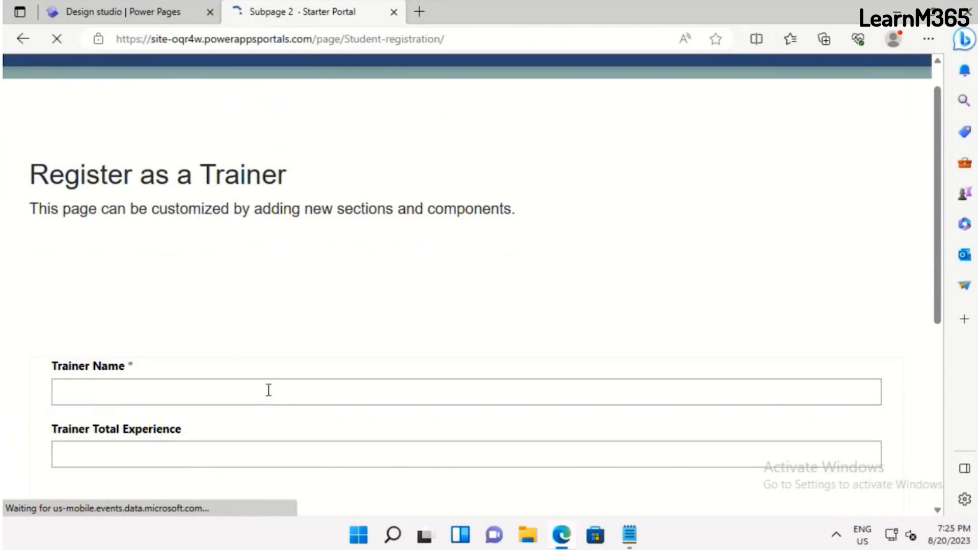
scroll(268, 390, "down", 3)
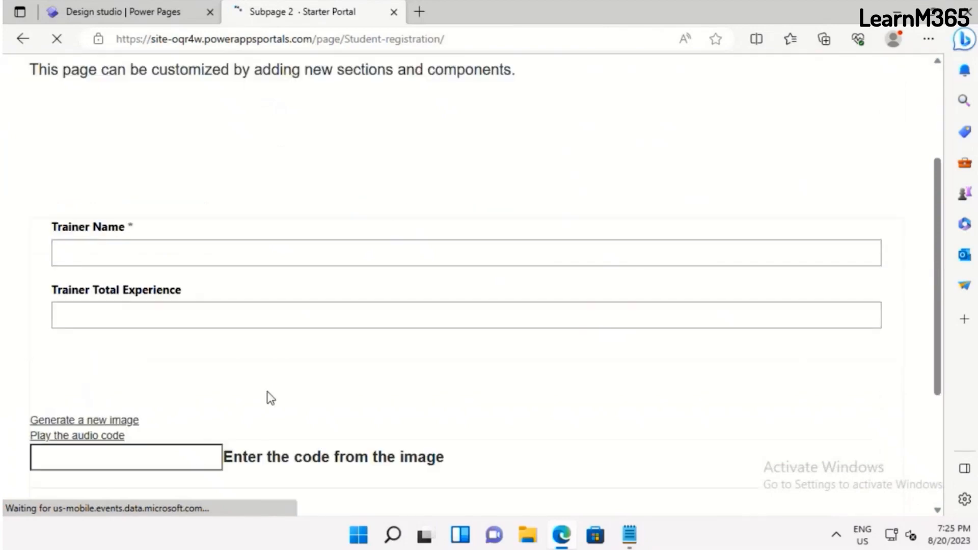
scroll(268, 394, "up", 4)
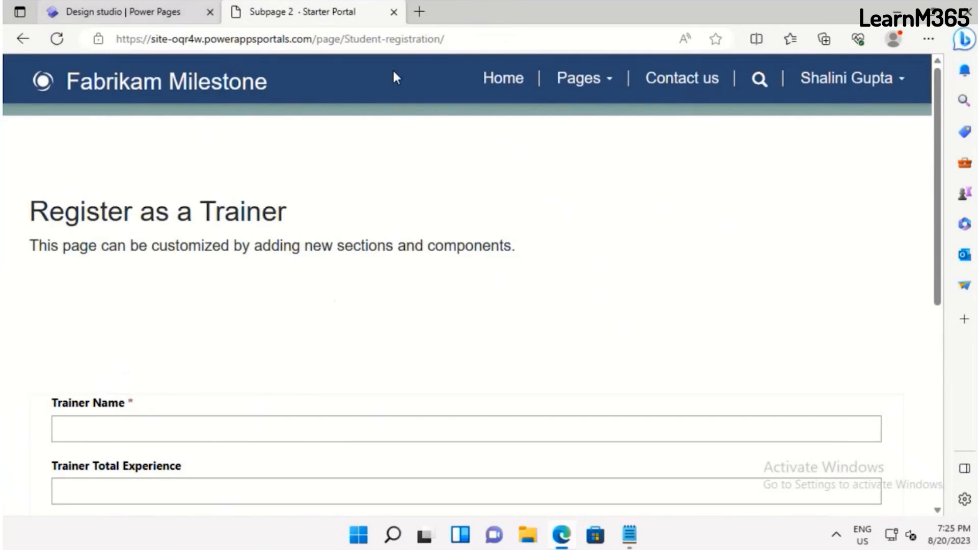
Return to the Power Pages design studio and apply the Turquoise theme to the site
left_click(151, 19)
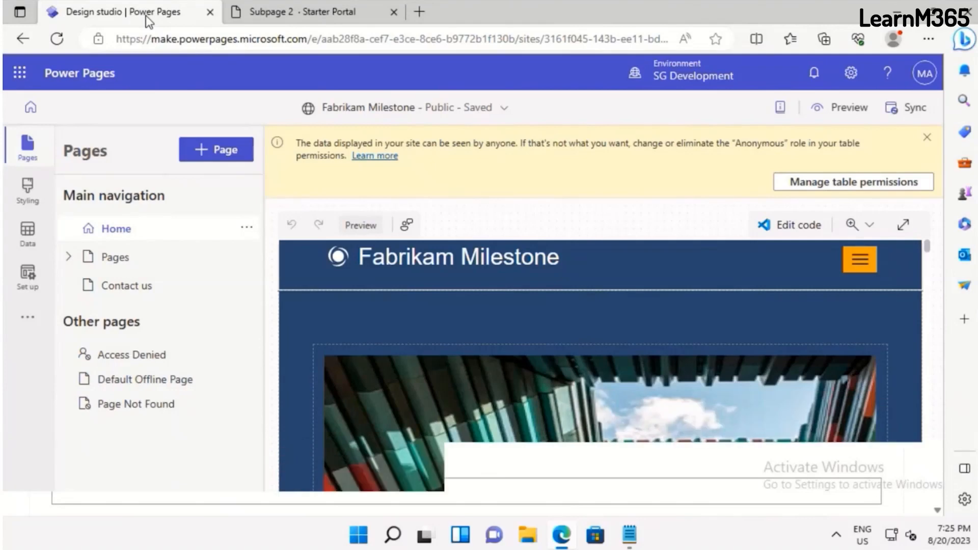
left_click(32, 198)
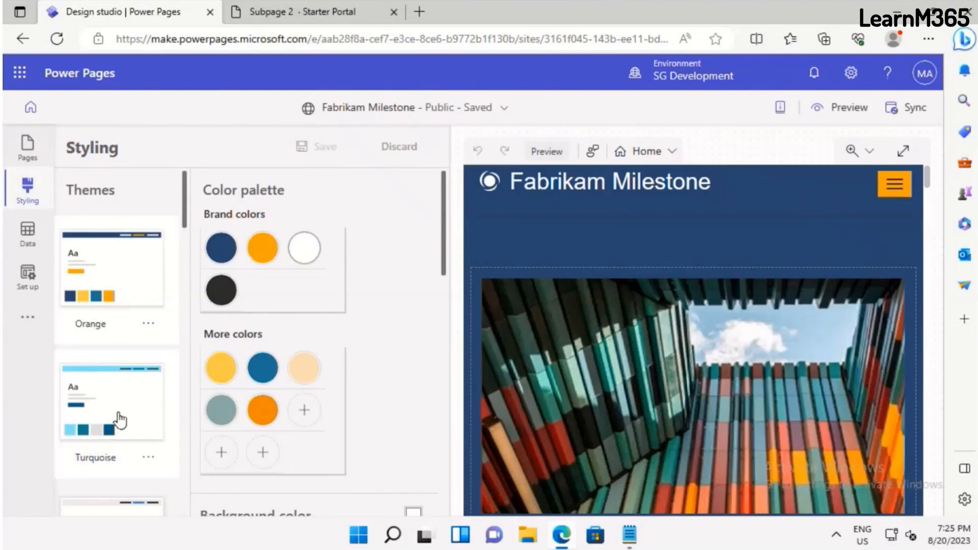
left_click(120, 421)
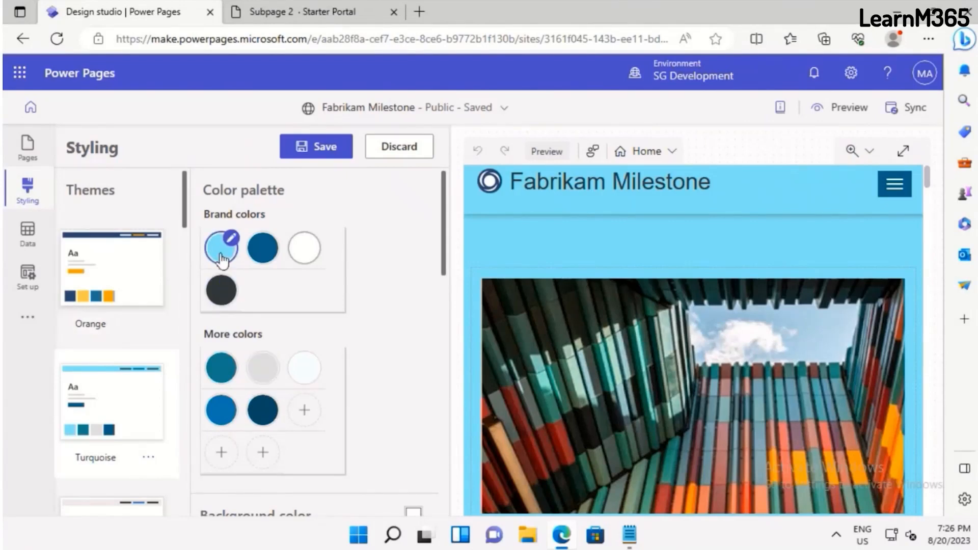
Set the Turquoise theme's first brand color to a dark teal and save the theme changes
left_click(233, 240)
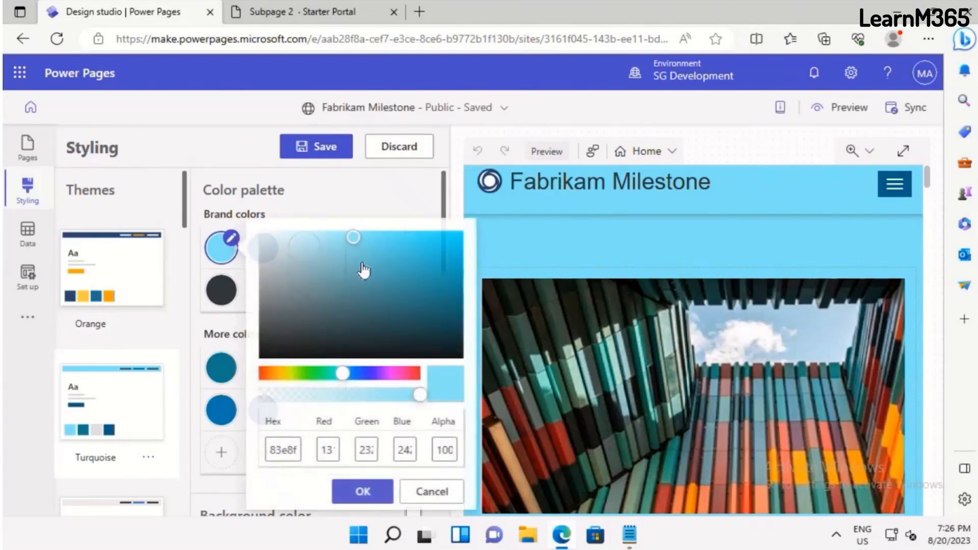
left_click(370, 289)
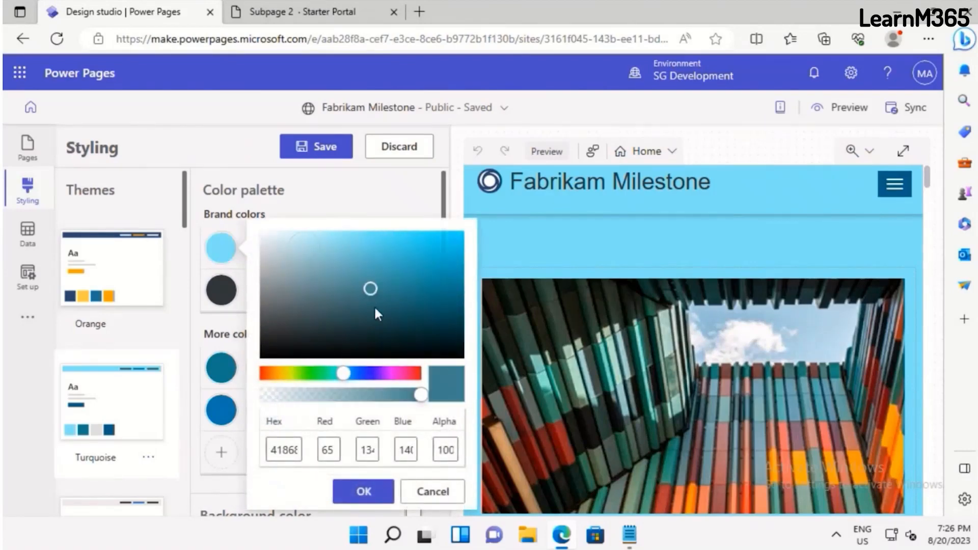
left_click(375, 308)
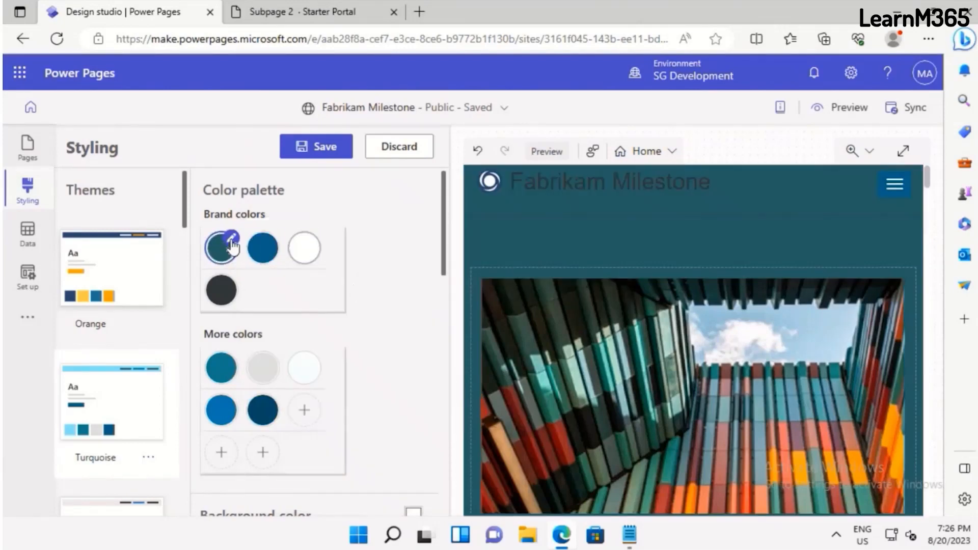
left_click(70, 260)
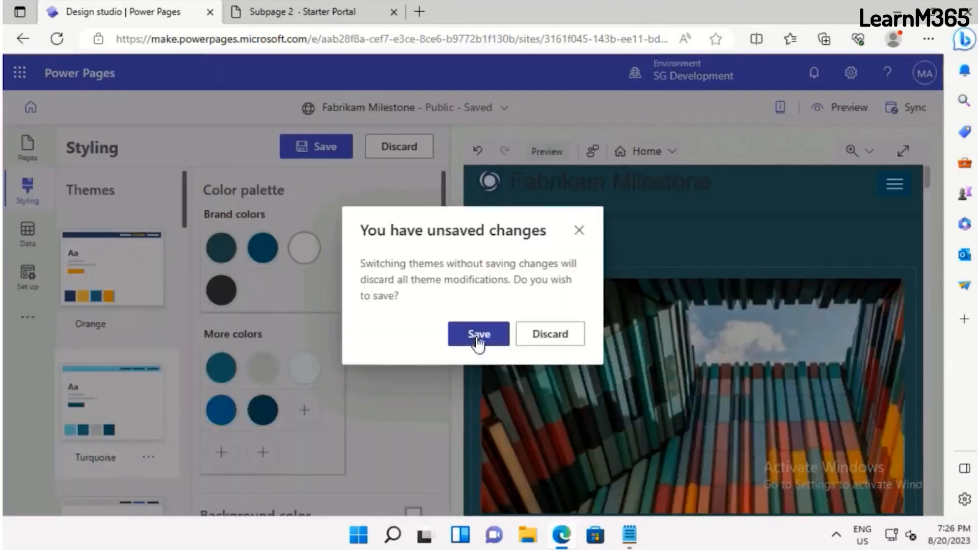
left_click(475, 335)
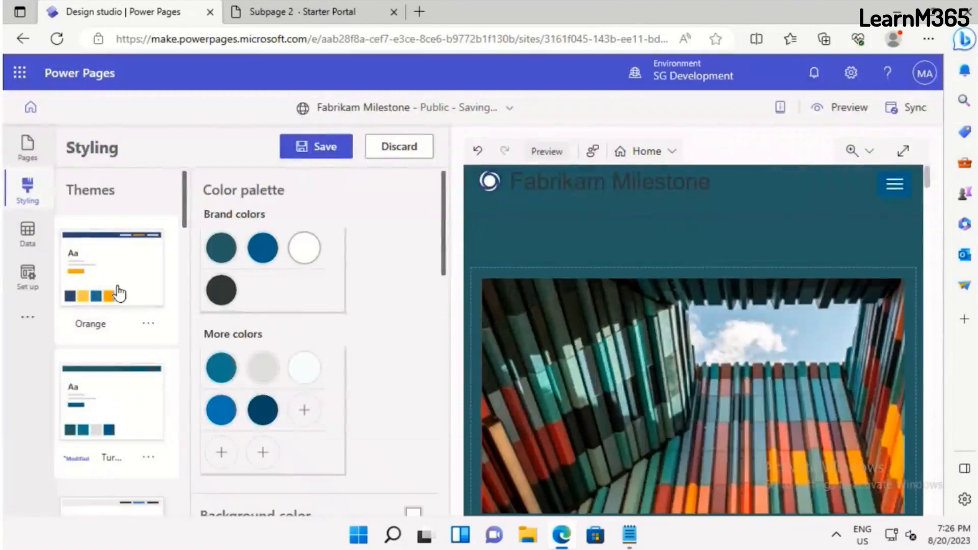
left_click(119, 293)
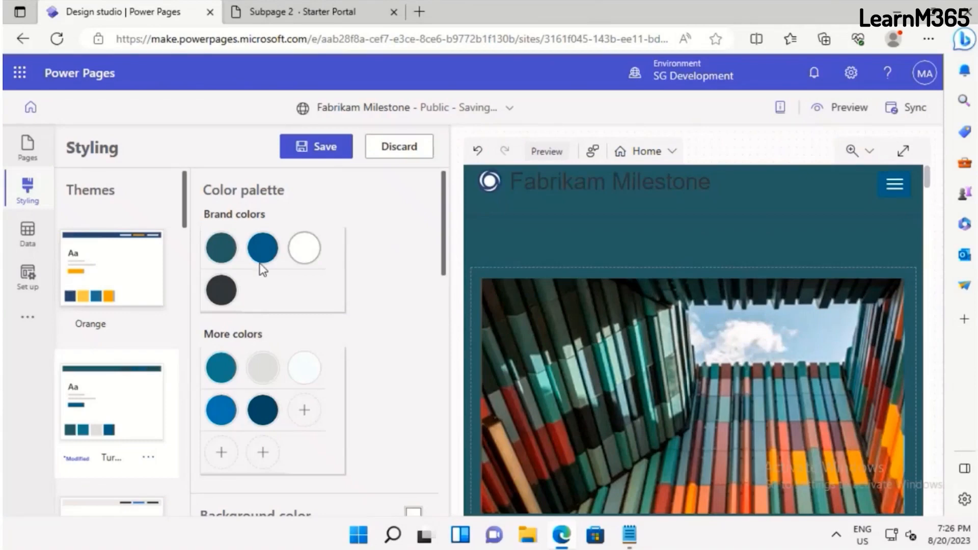
Change the Turquoise theme's first brand color to a bright sky blue and save the styling
scroll(144, 243, "down", 6)
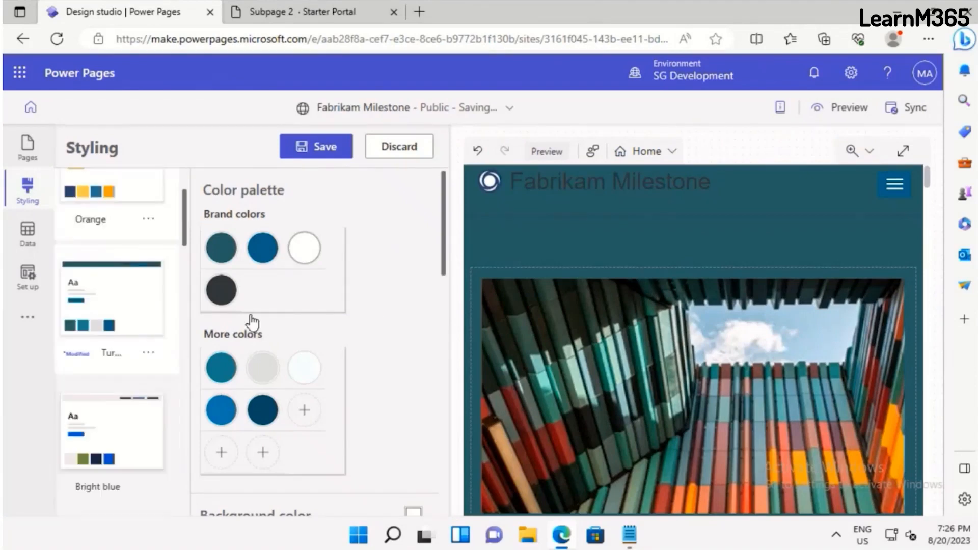
scroll(304, 315, "down", 5)
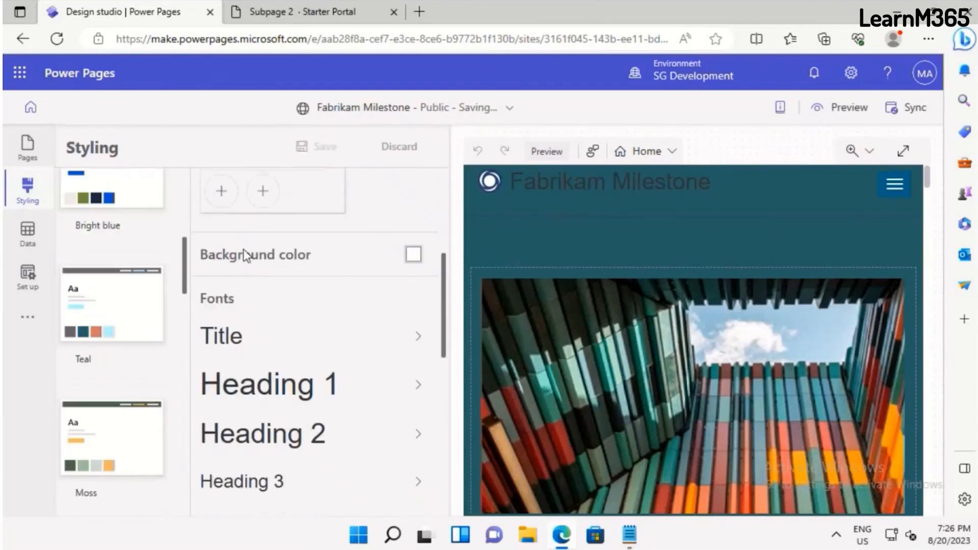
scroll(247, 367, "up", 5)
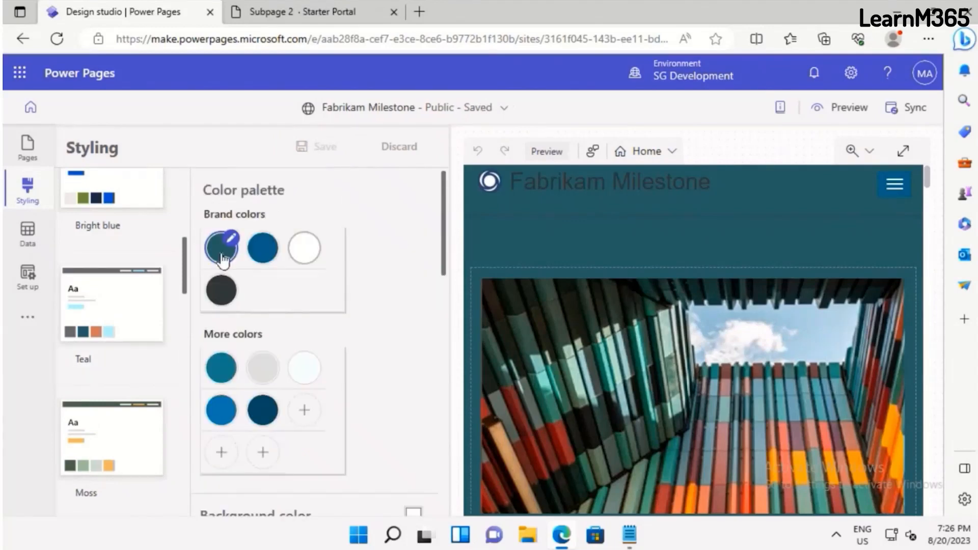
left_click(223, 260)
left_click(400, 241)
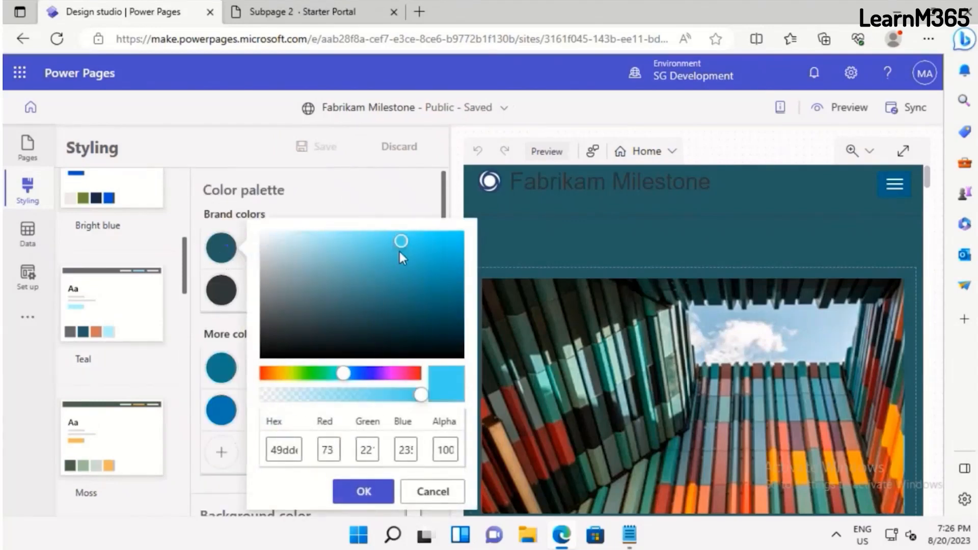
left_click(353, 493)
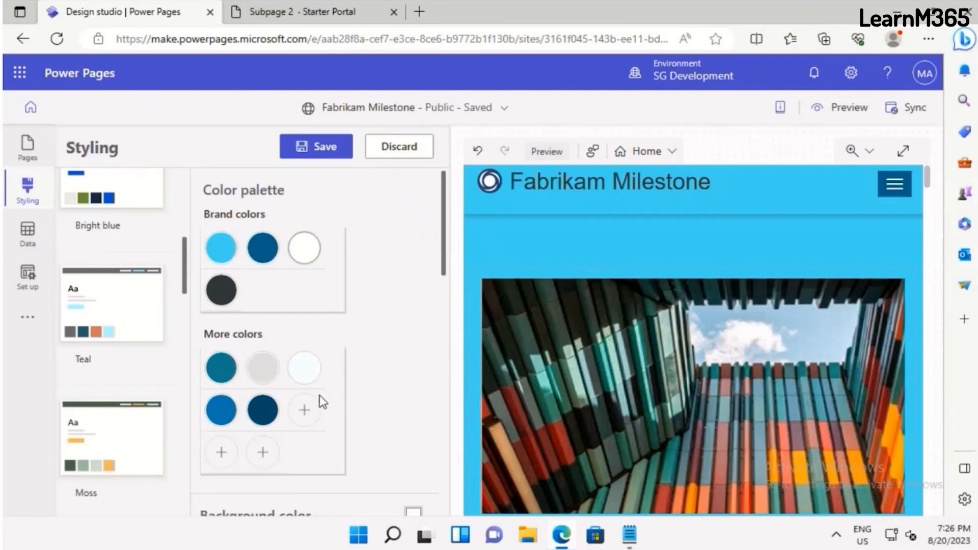
scroll(312, 400, "down", 5)
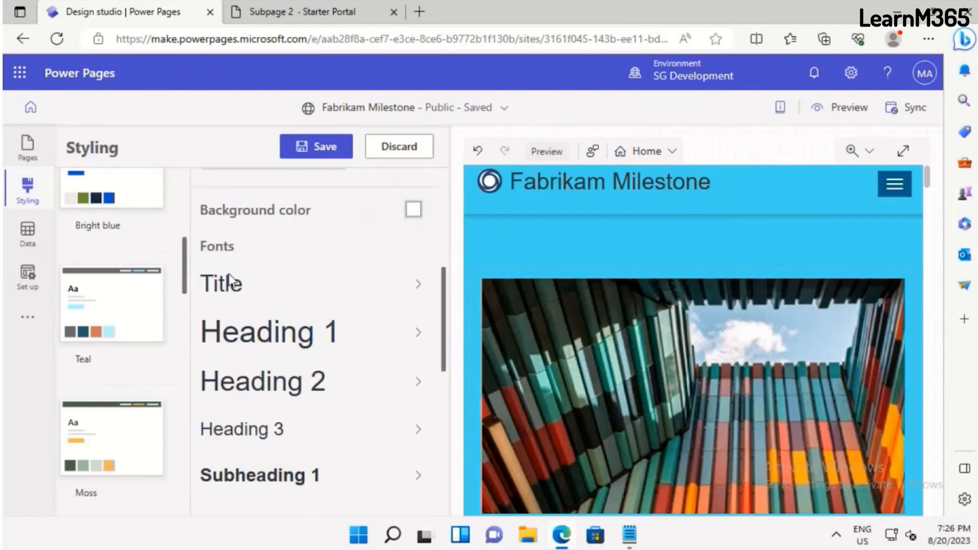
scroll(233, 314, "down", 5)
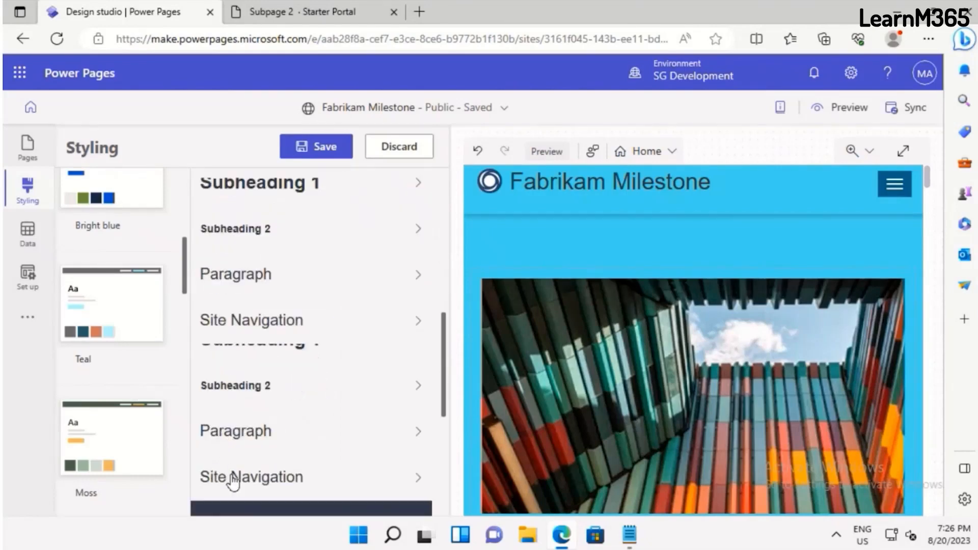
scroll(234, 481, "down", 5)
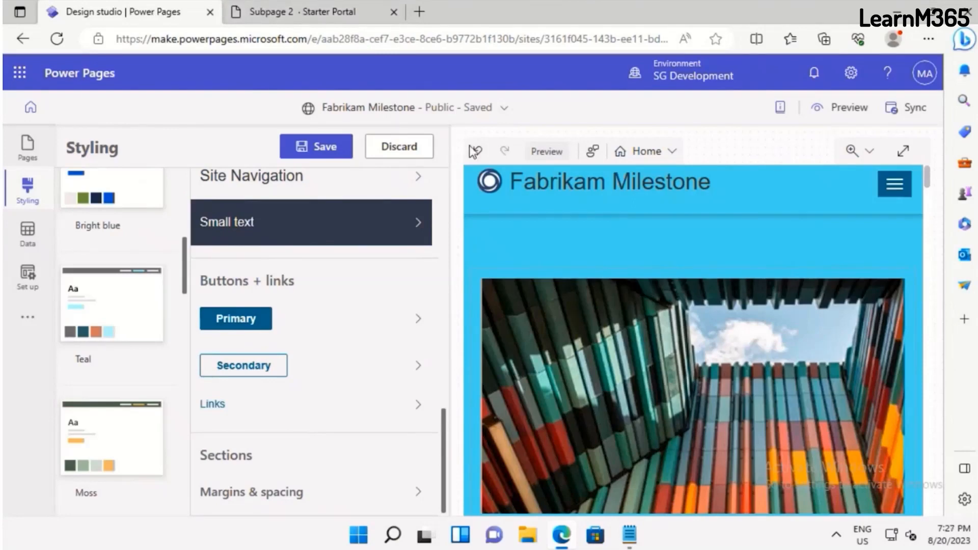
left_click(317, 149)
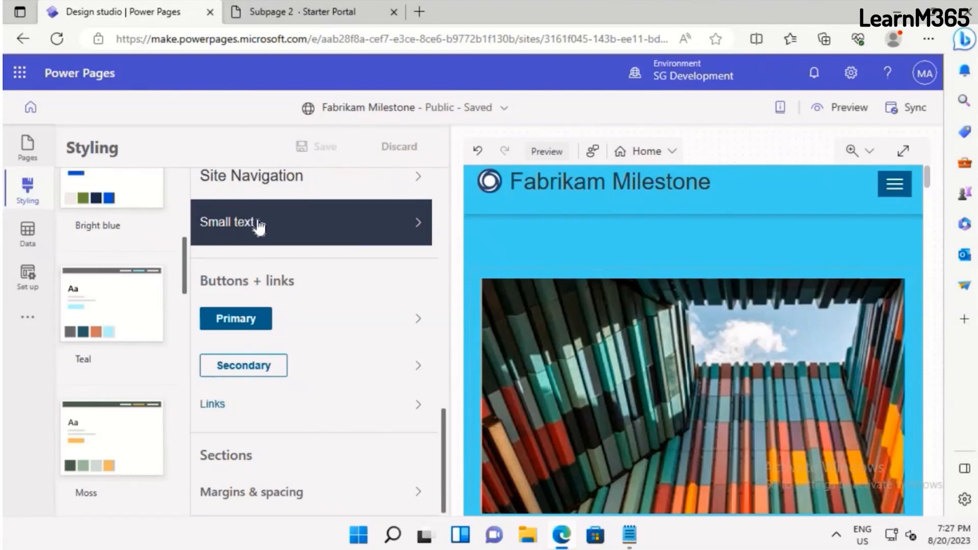
Review the Course table's views in the site's data, including the views available for the table
left_click(24, 243)
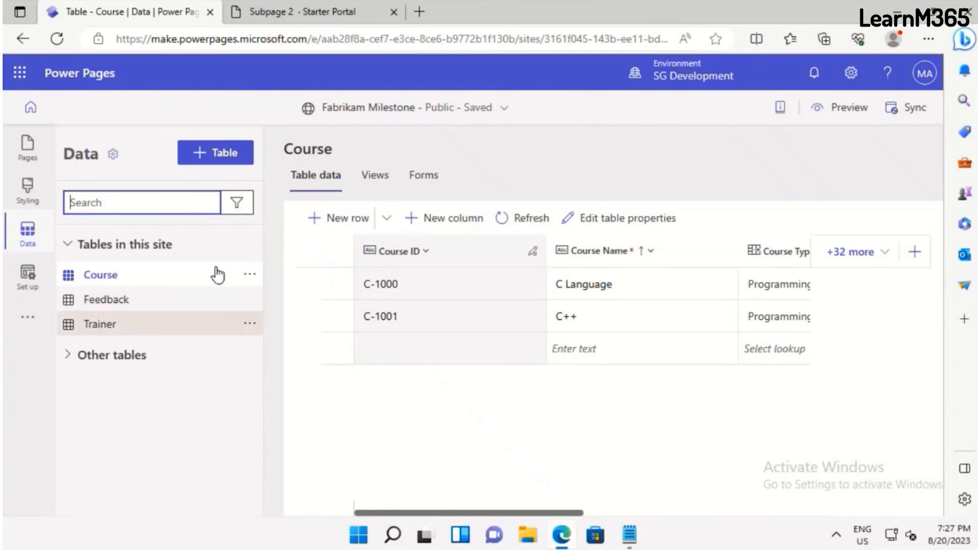
left_click(385, 184)
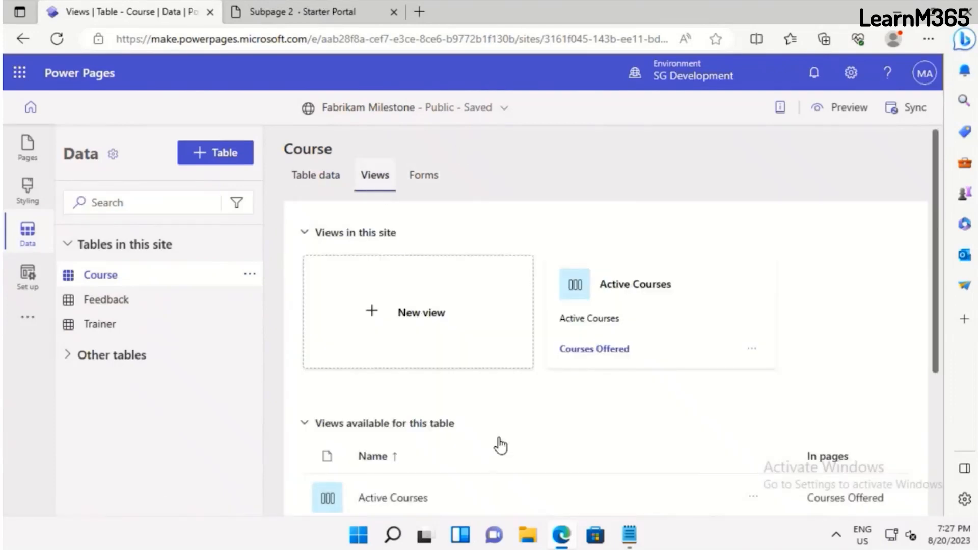
scroll(498, 438, "down", 3)
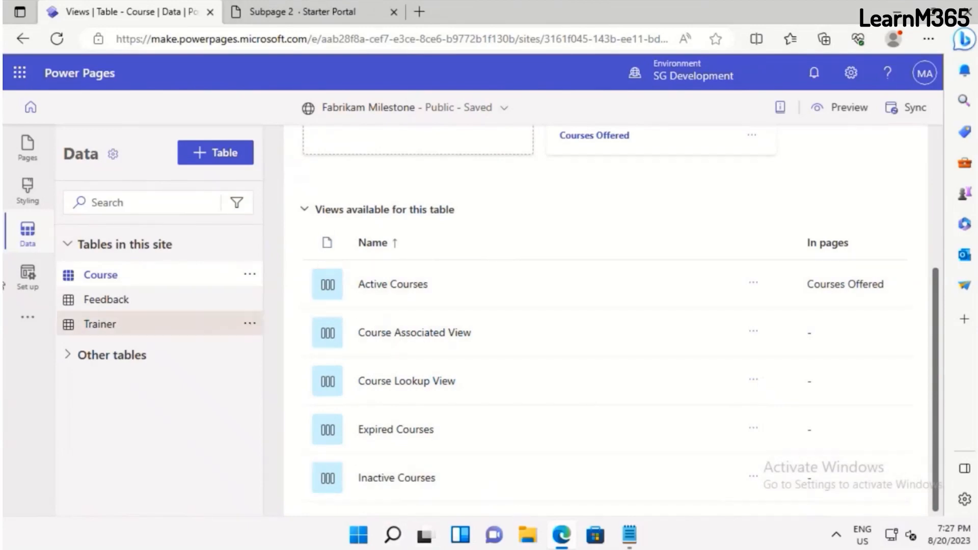
Review the Progressive web application settings in the site setup and the additional Flows and Portal Management options
left_click(24, 285)
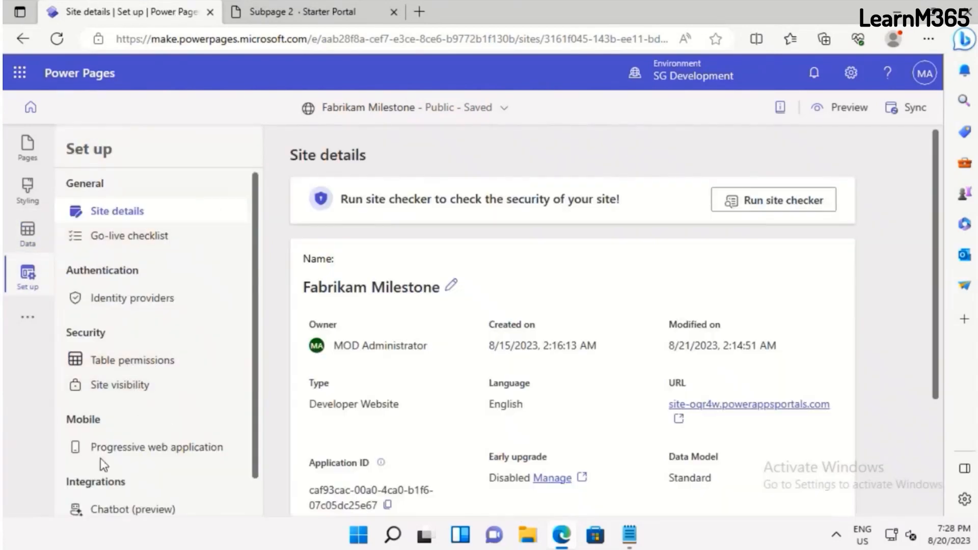
left_click(131, 459)
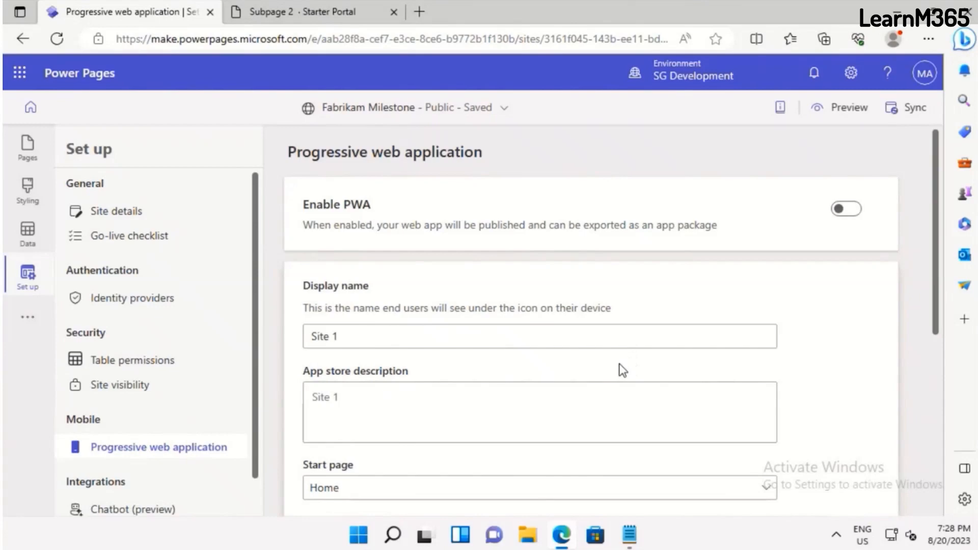
scroll(623, 370, "down", 4)
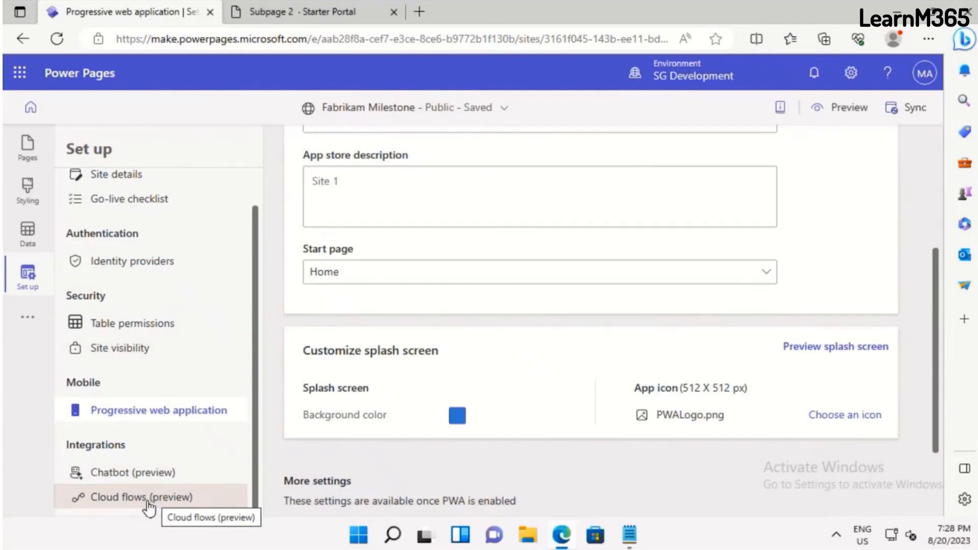
left_click(25, 322)
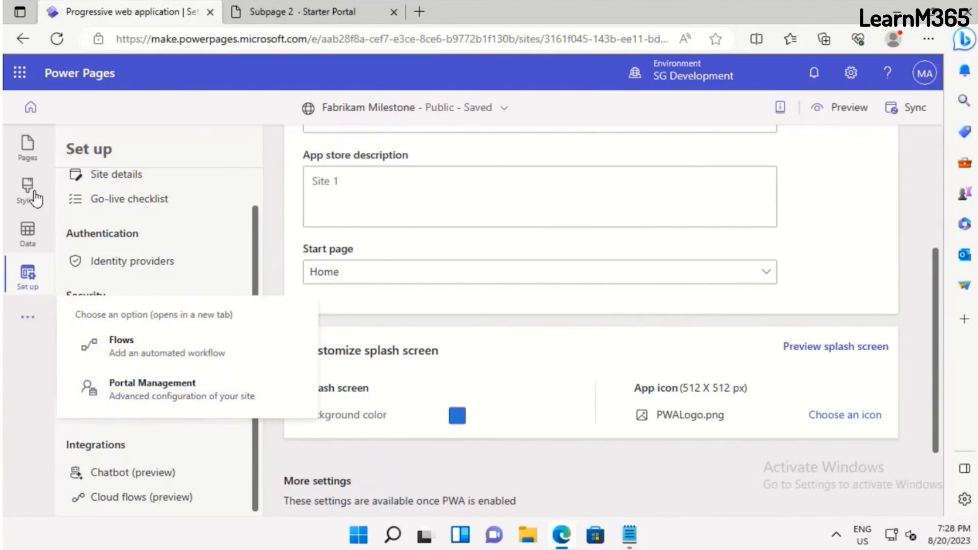
left_click(28, 285)
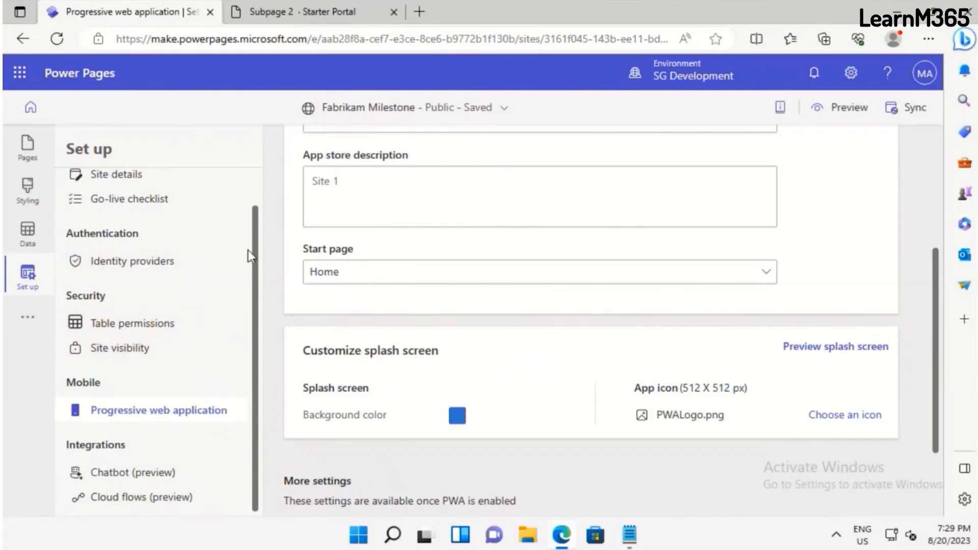
Show the site details and open the Power Platform admin center from the site's admin actions
scroll(248, 188, "up", 2)
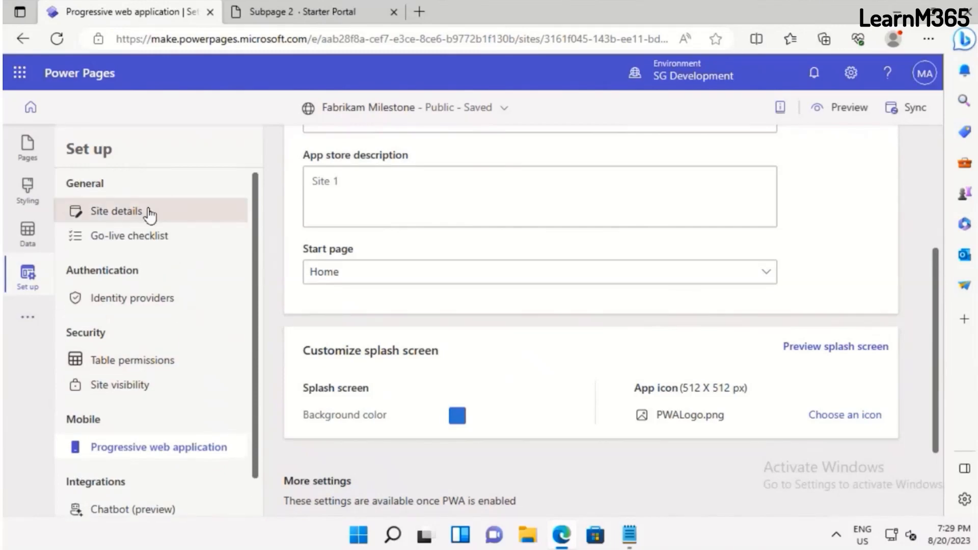
left_click(150, 213)
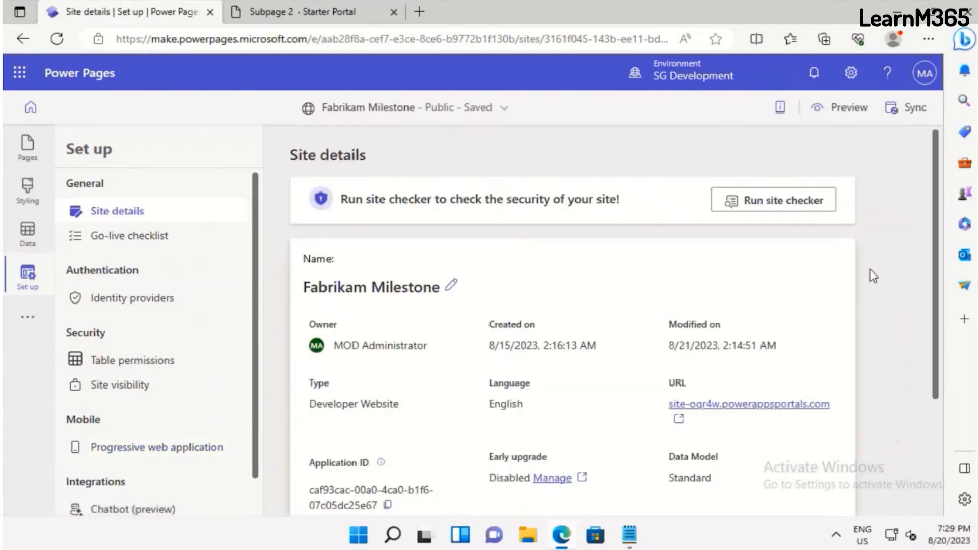
scroll(862, 307, "down", 3)
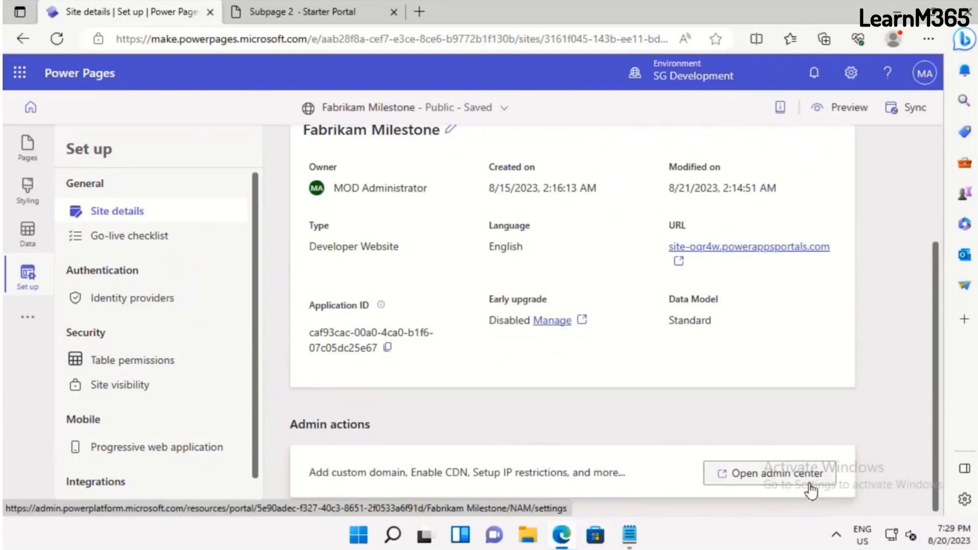
left_click(754, 484)
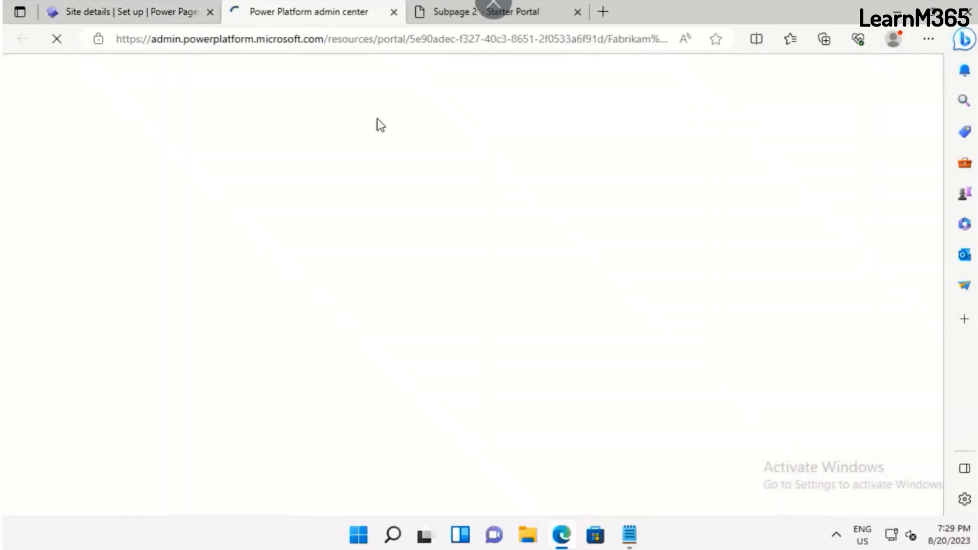
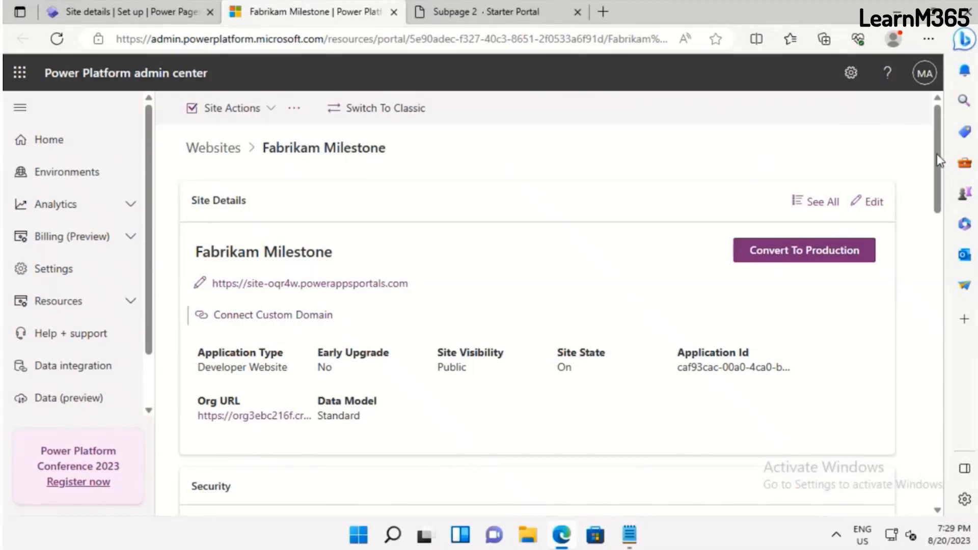
Review the Fabrikam Milestone site's Security options and Site Health section in the Power Platform admin center
left_click(934, 250)
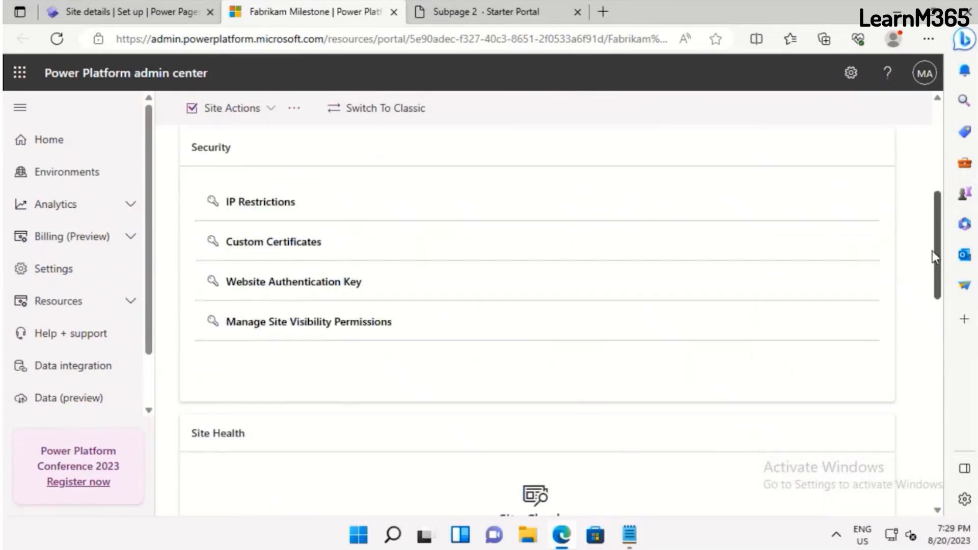
scroll(933, 241, "up", 1)
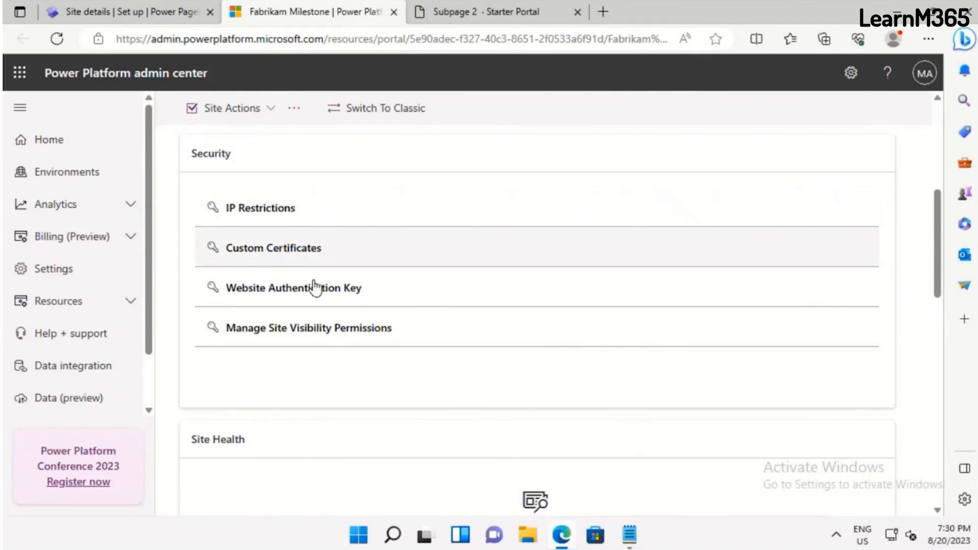
scroll(313, 286, "down", 5)
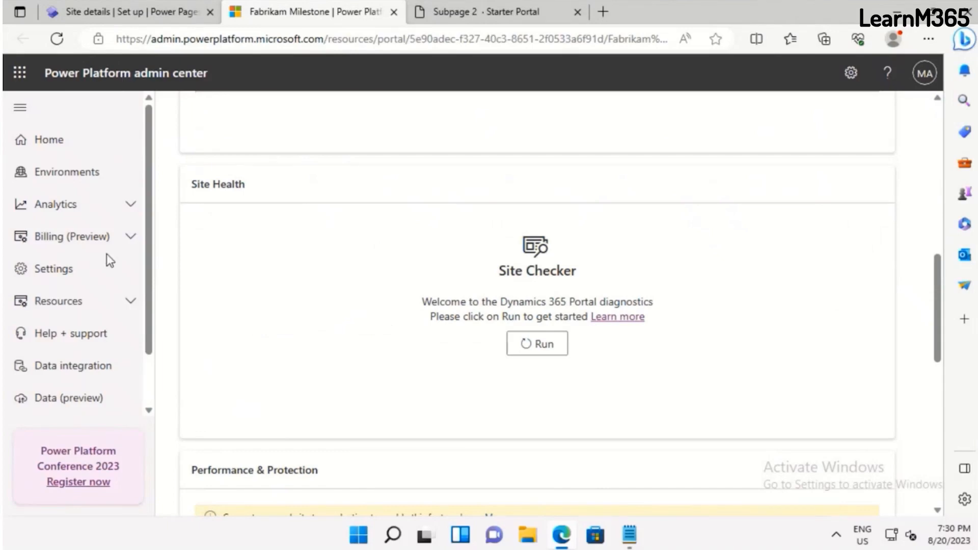
scroll(709, 321, "up", 10)
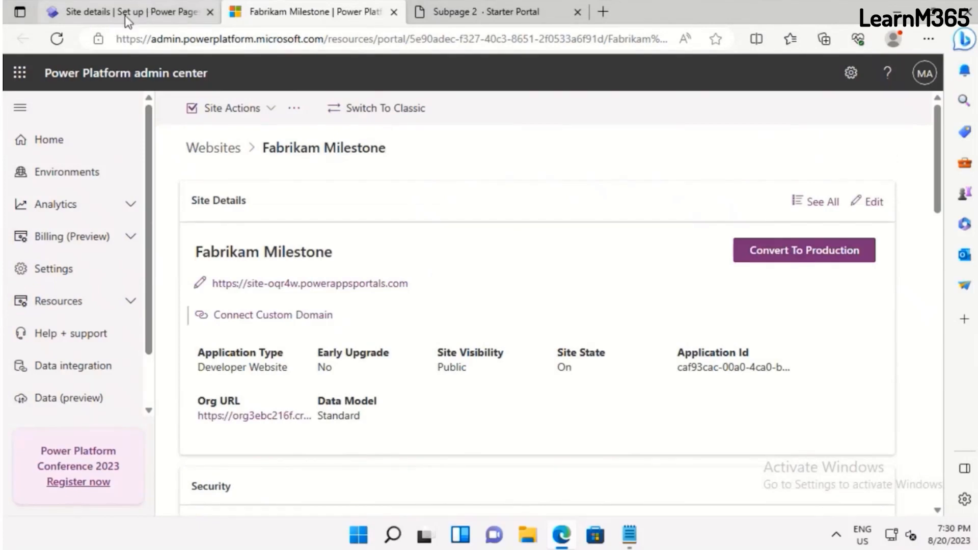
Return to the Power Pages site setup and review the full list of identity providers and their statuses
left_click(95, 17)
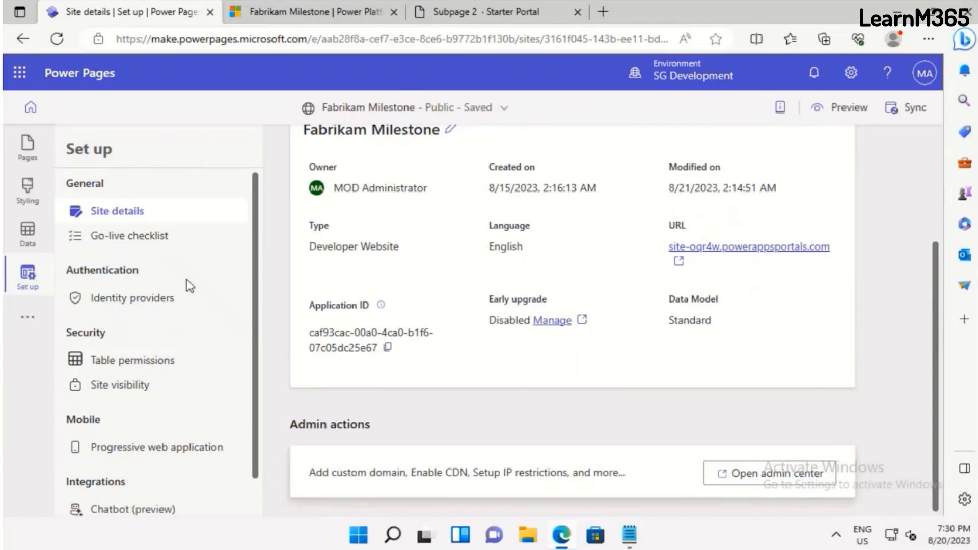
left_click(162, 303)
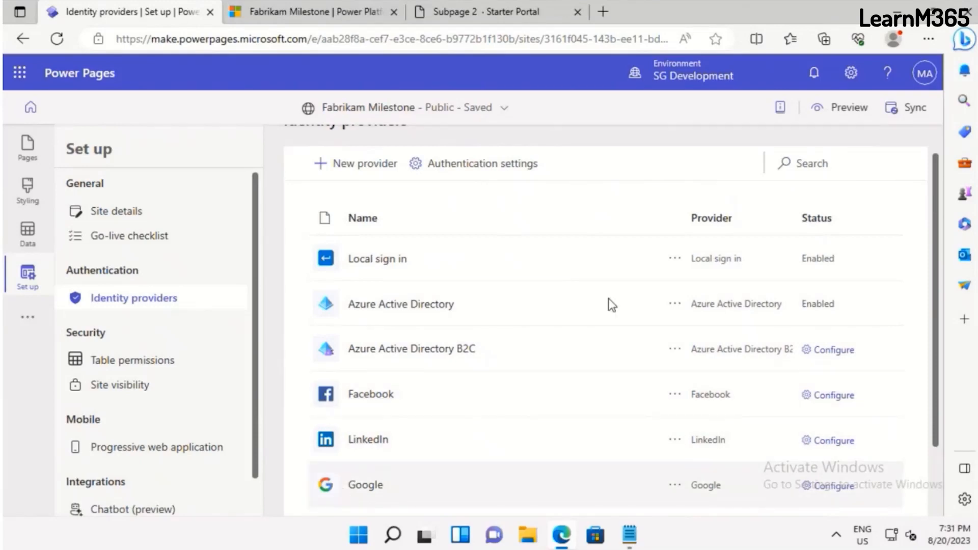
scroll(590, 341, "down", 2)
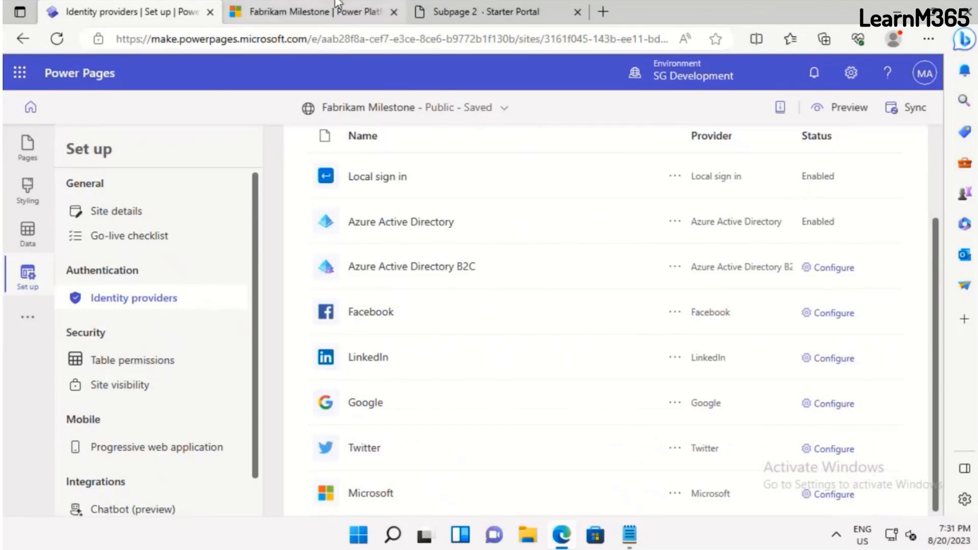
Switch to the live Fabrikam Milestone site, sign out the current user, and open the site's sign-in page
left_click(448, 13)
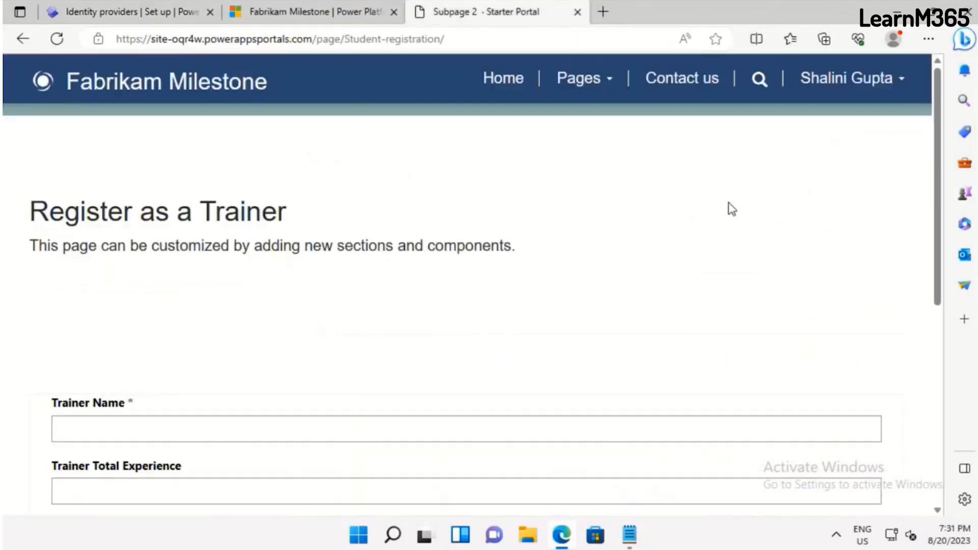
left_click(870, 80)
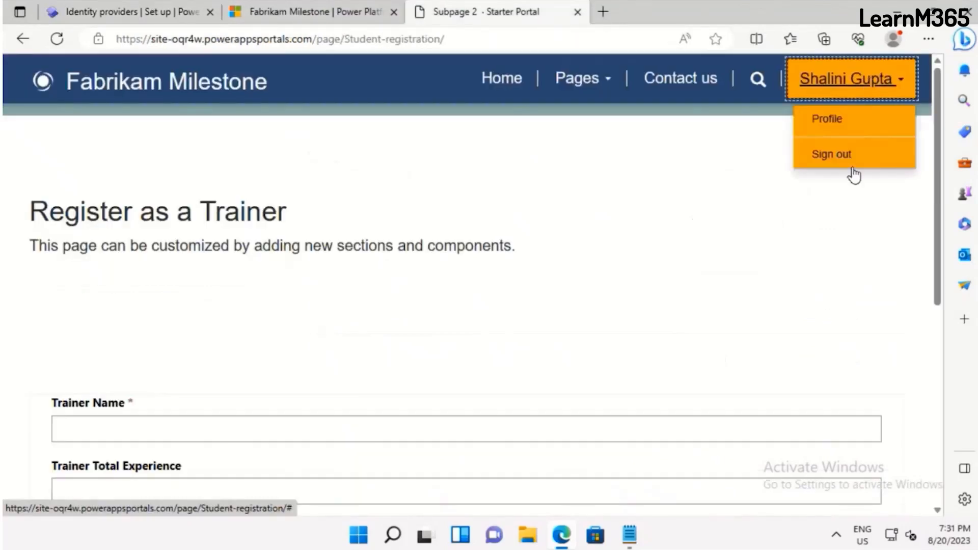
left_click(842, 153)
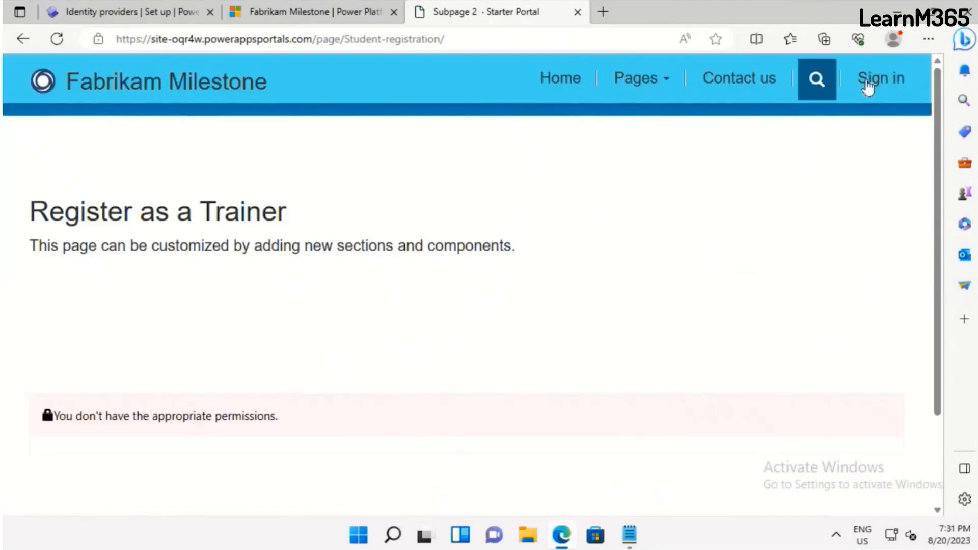
left_click(870, 84)
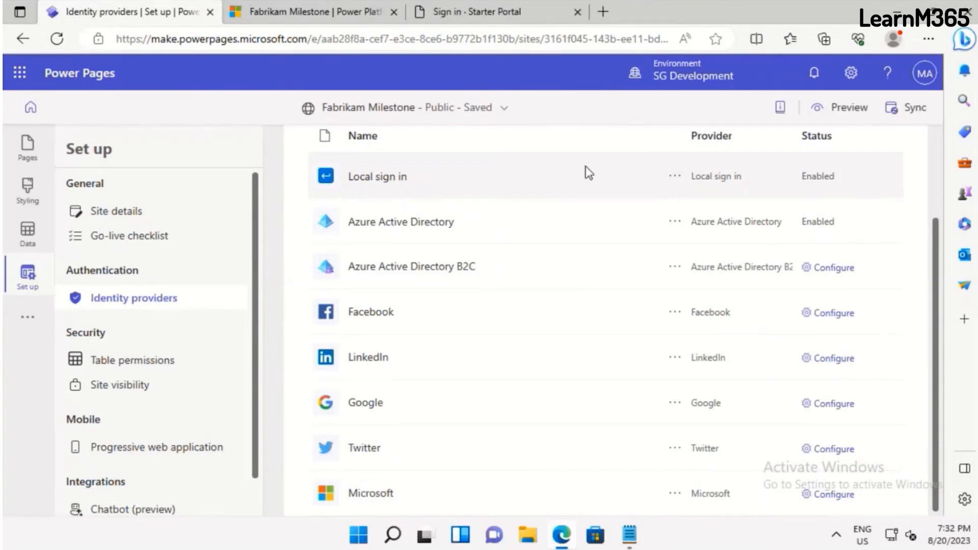
Show the actions available for the Local sign in identity provider in the Power Pages site setup
left_click(676, 179)
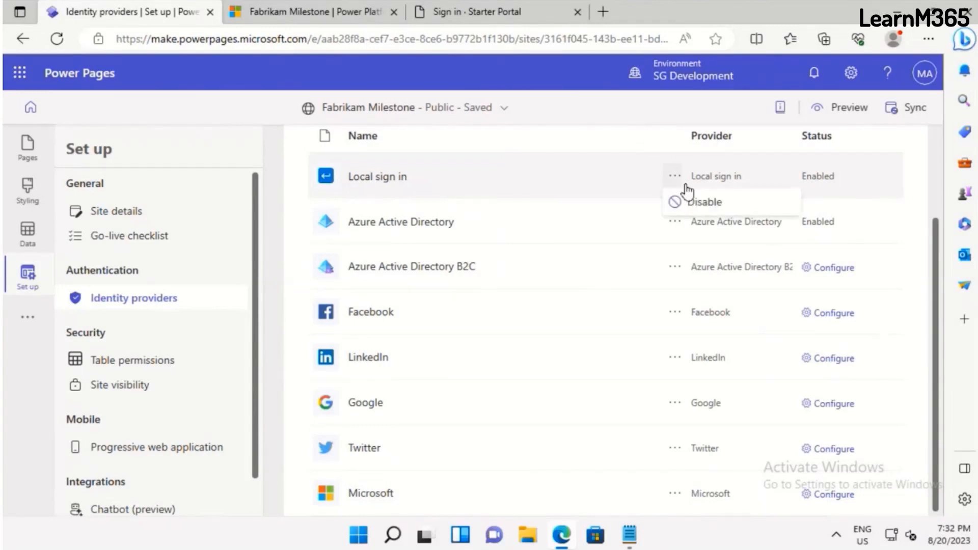